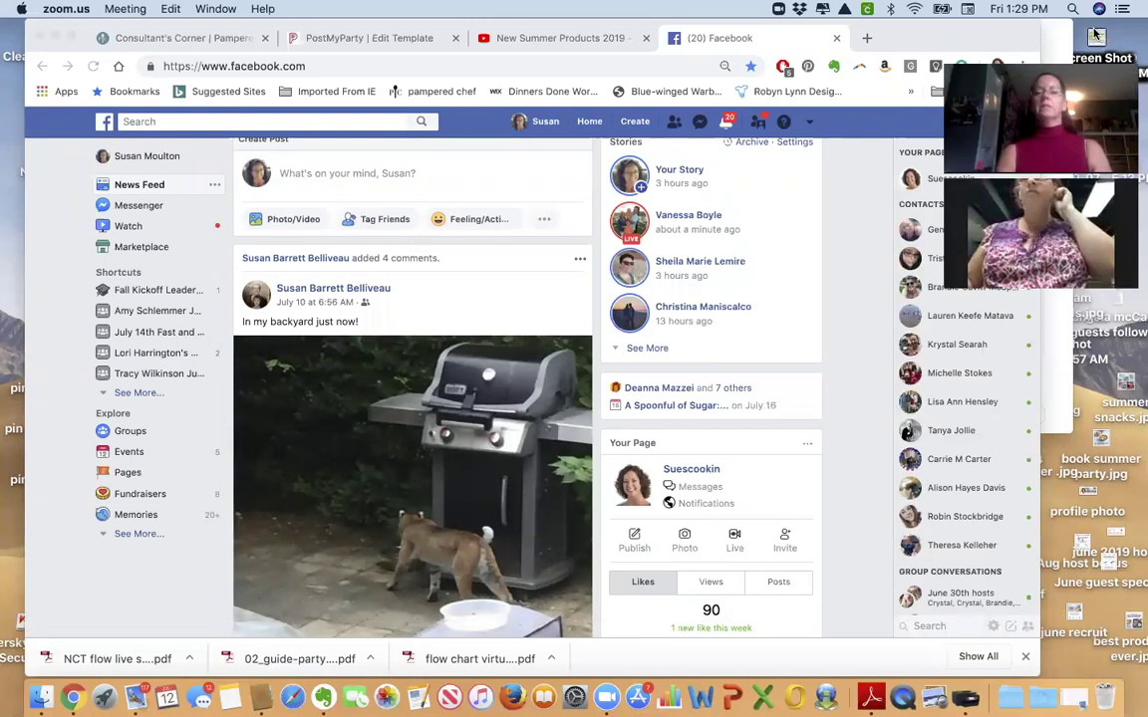
Refresh the feed, narrow the browser window, and open the Suescookin business page.
{"action": "left_click", "coordinate": [591, 120]}
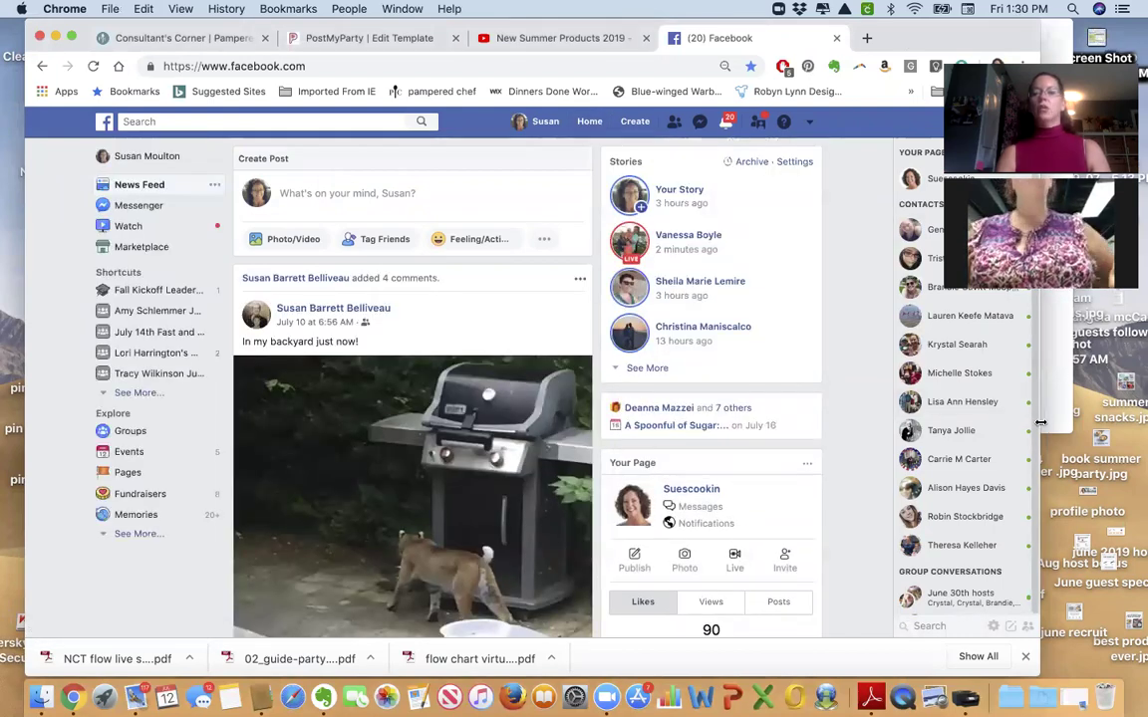
{"action": "left_click_drag", "start_coordinate": [1039, 419], "coordinate": [969, 414]}
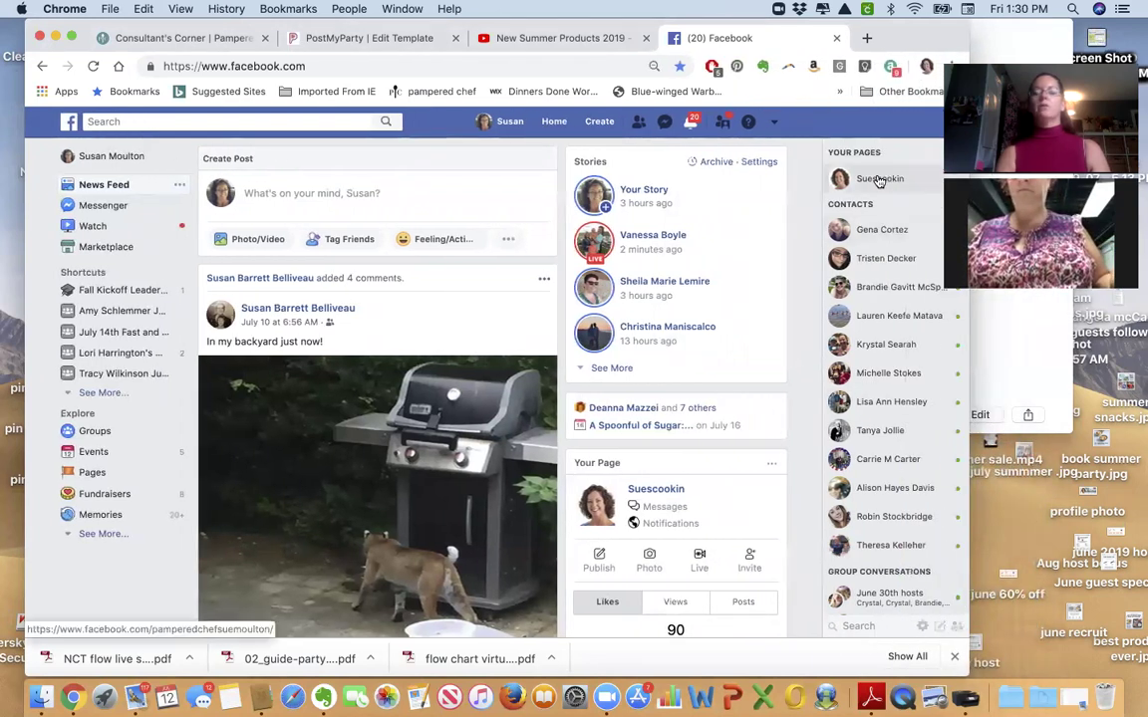
{"action": "mouse_move", "coordinate": [883, 183]}
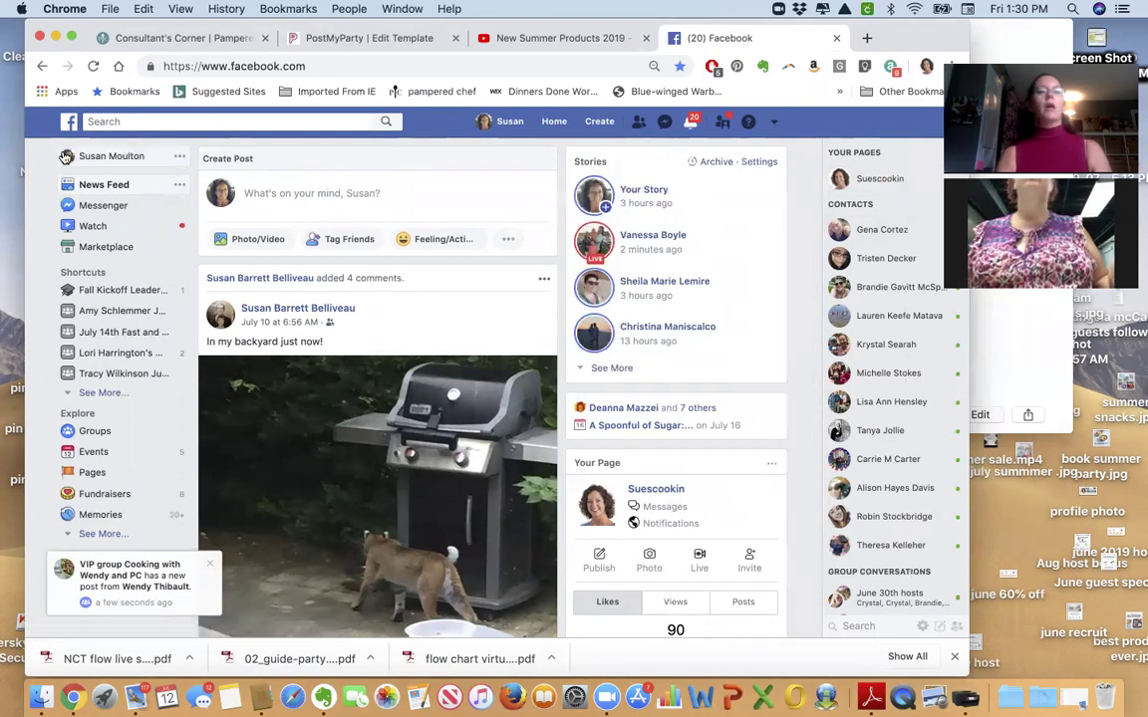
{"action": "left_click", "coordinate": [882, 180]}
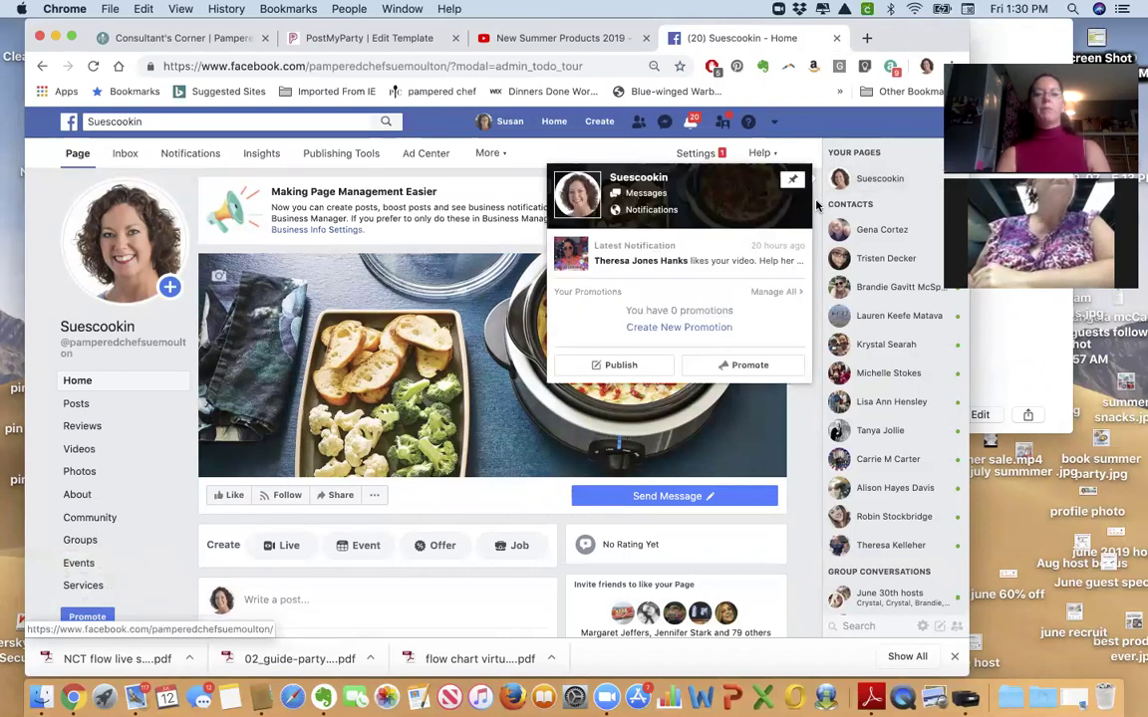
Go to the page's Groups section and bring up the Create New Group form.
{"action": "scroll", "coordinate": [134, 444], "scroll_direction": "down", "scroll_amount": 2}
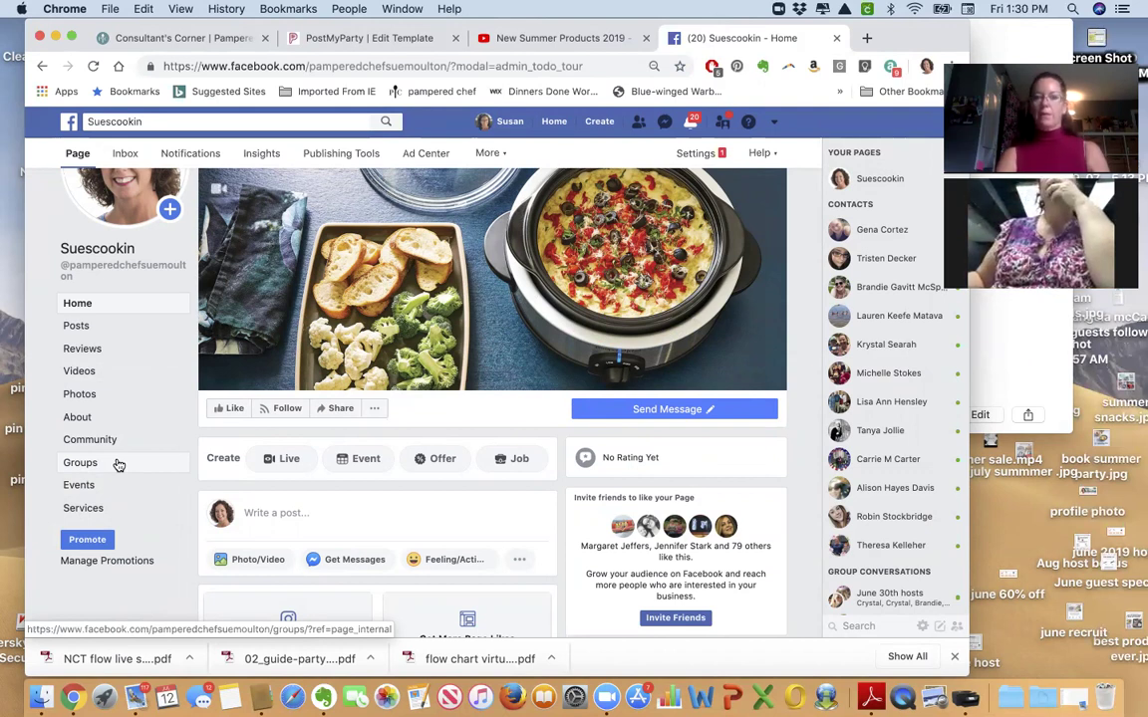
{"action": "left_click", "coordinate": [117, 464]}
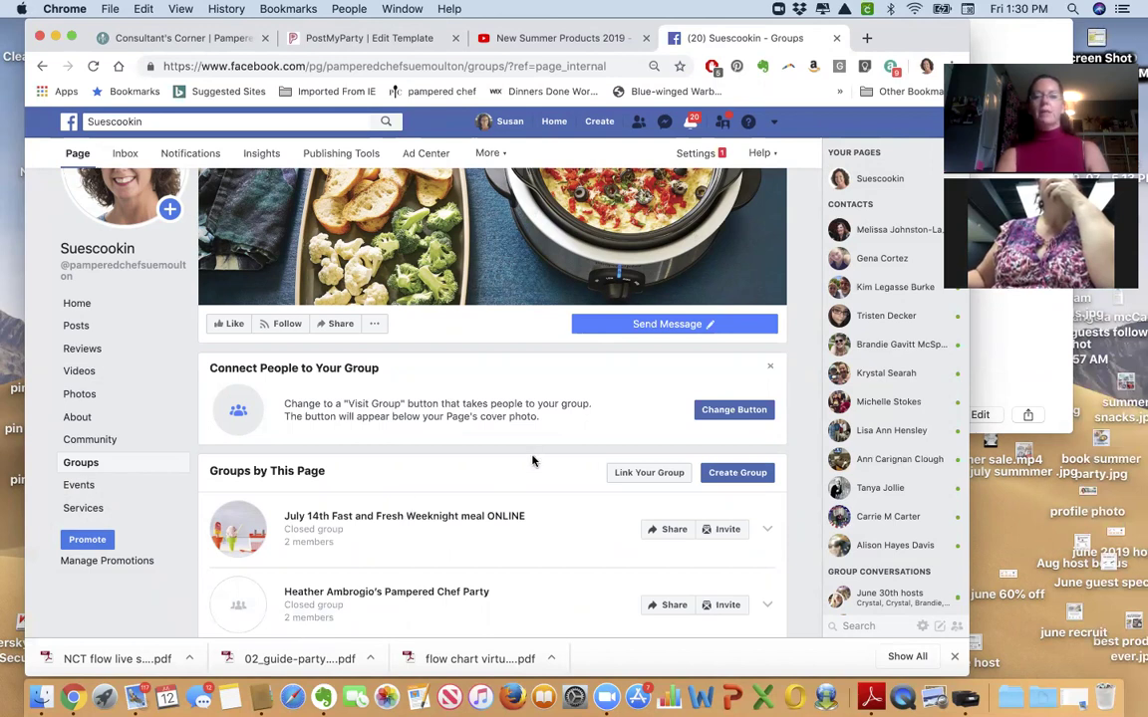
{"action": "left_click", "coordinate": [733, 475]}
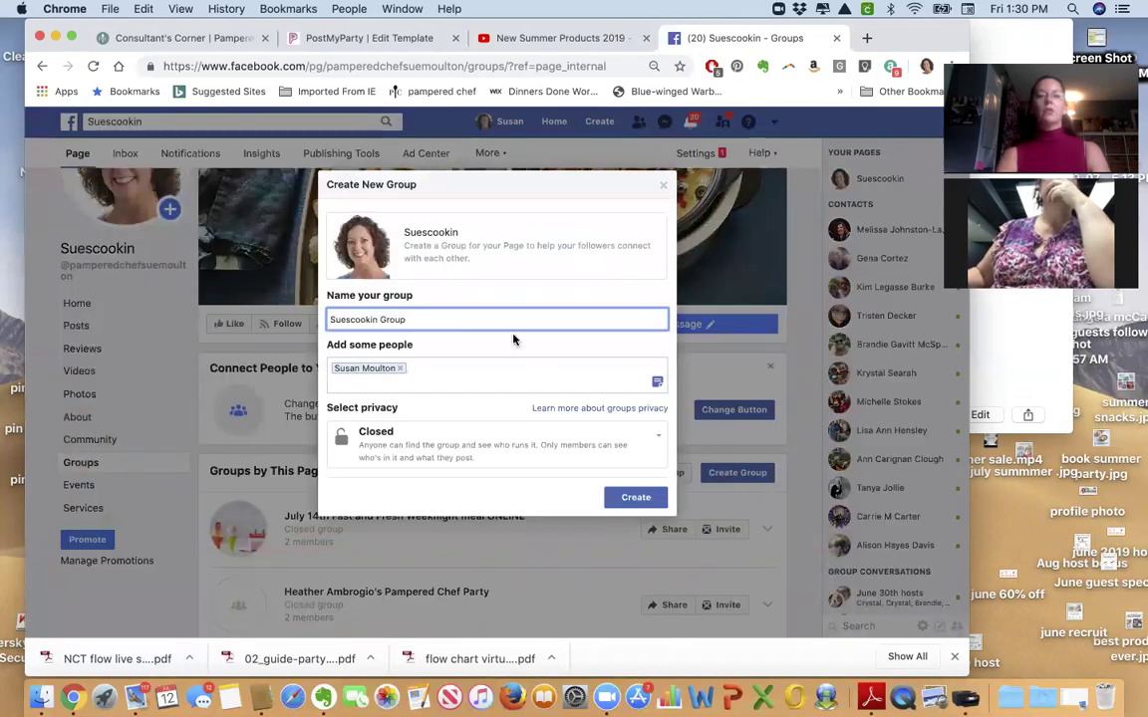
Replace the prefilled name with 'July 28th Christmas in July Pampered Chef Styel' and create the closed group.
{"action": "triple_click", "coordinate": [492, 320]}
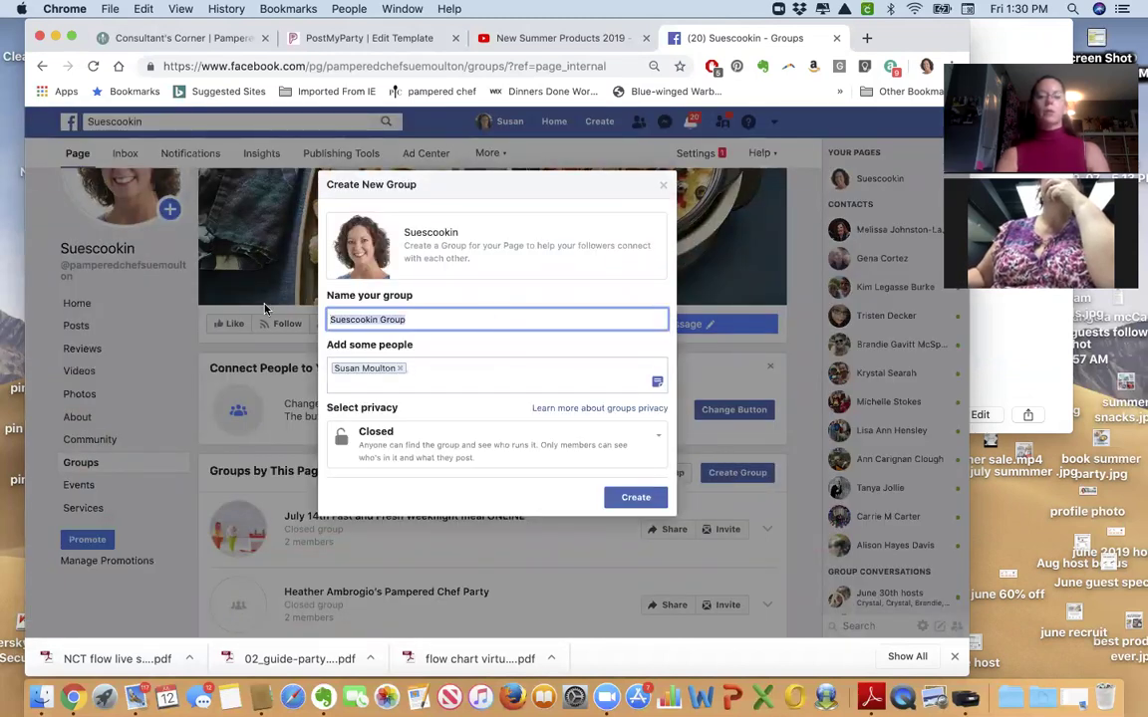
{"action": "type", "text": "July 28th"}
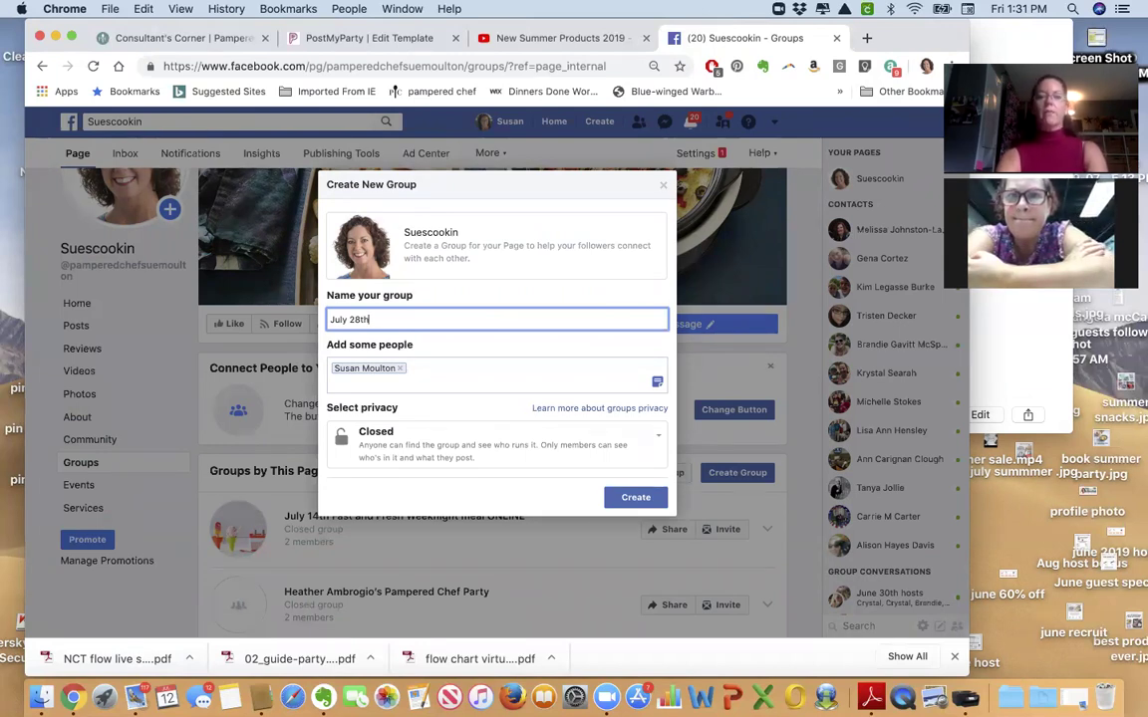
{"action": "type", "text": "Christmas in July"}
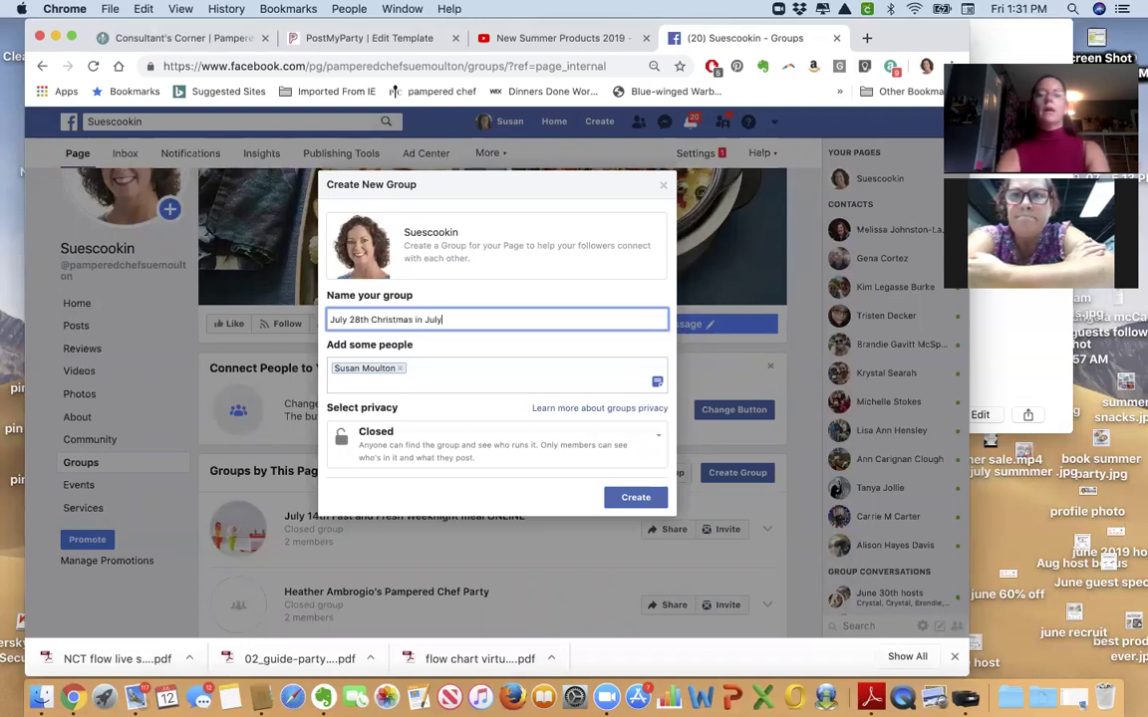
{"action": "type", "text": " Pampered Chef Styel"}
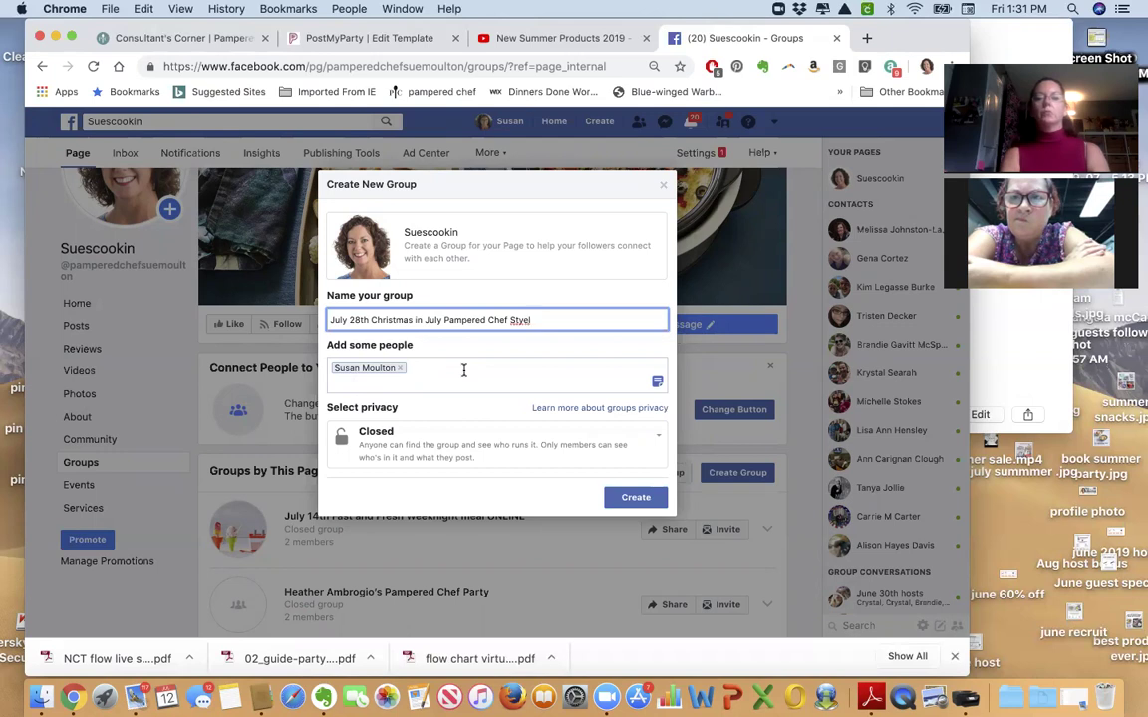
{"action": "left_click", "coordinate": [630, 498]}
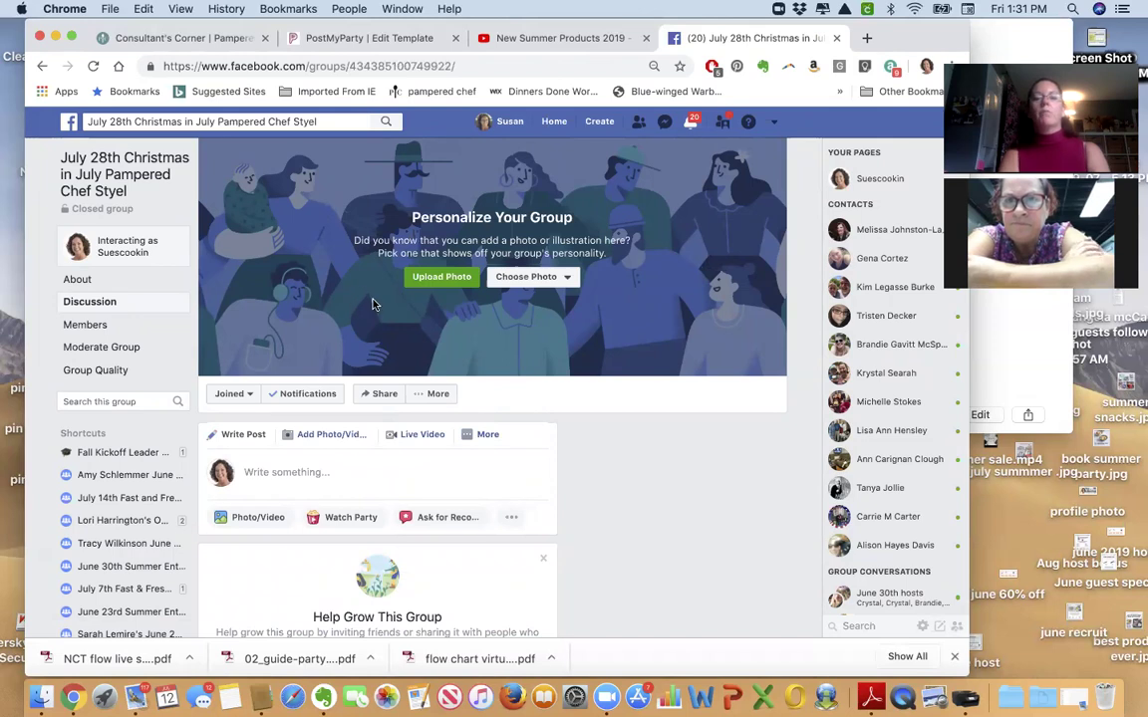
Upload the 'fresh' banner from Pictures > 2019 > Banners as the group cover photo and save it.
{"action": "left_click", "coordinate": [444, 278]}
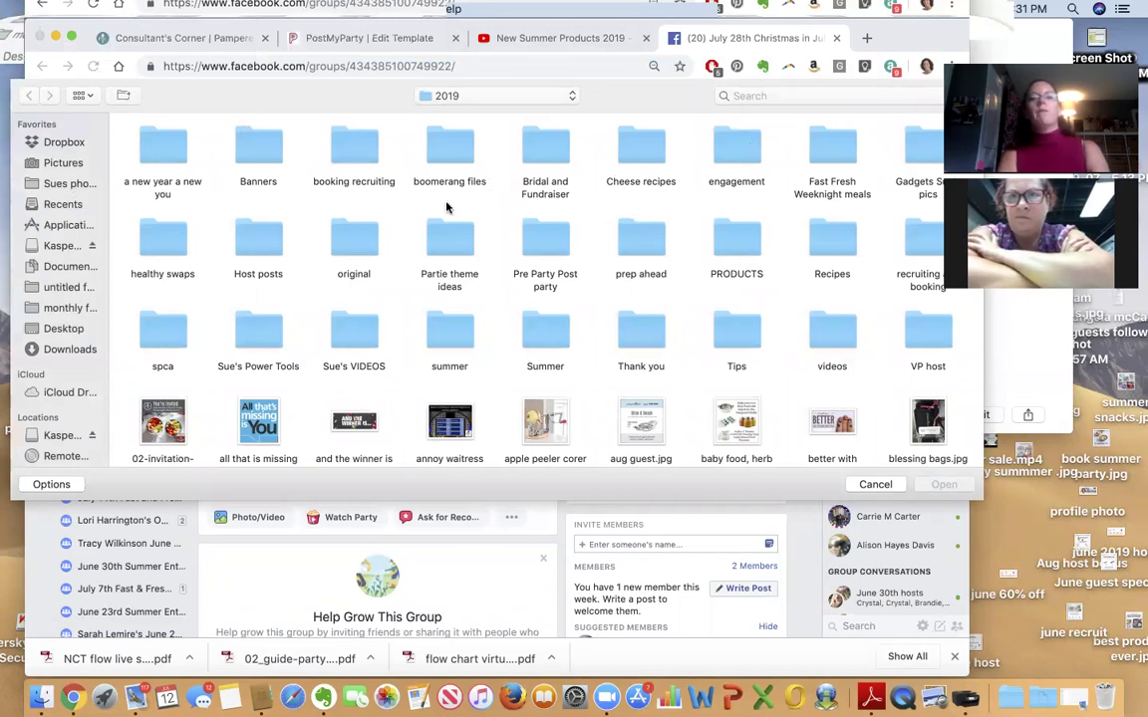
{"action": "left_click", "coordinate": [63, 162]}
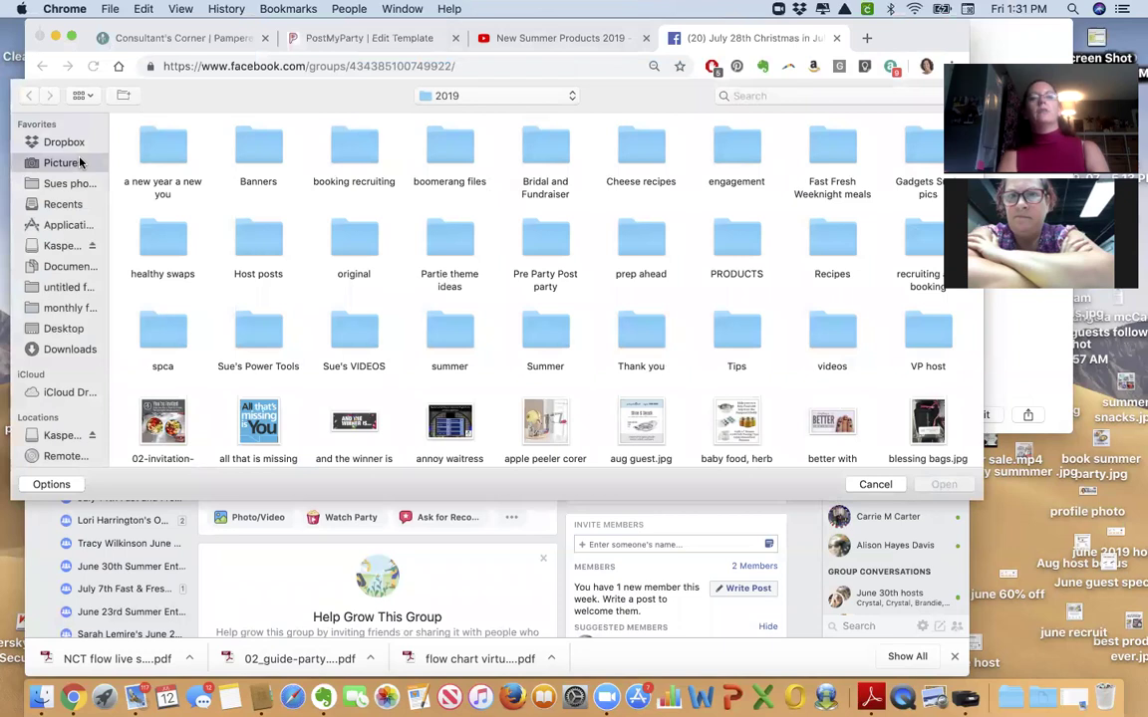
{"action": "double_click", "coordinate": [811, 154]}
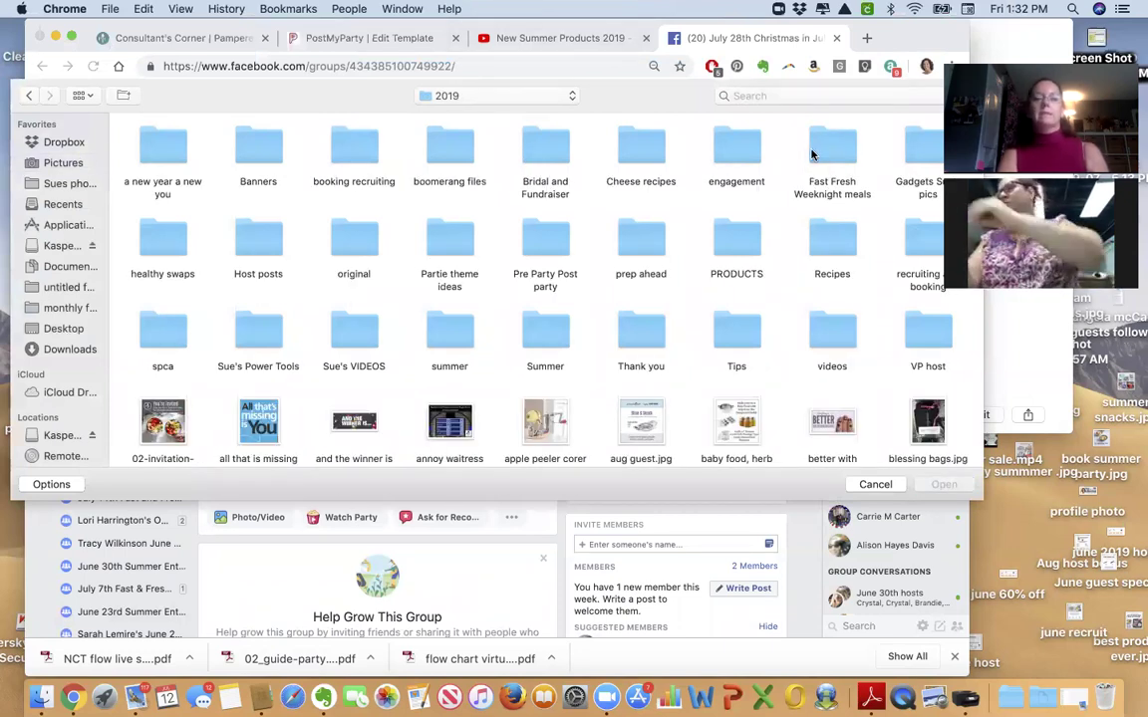
{"action": "double_click", "coordinate": [257, 148]}
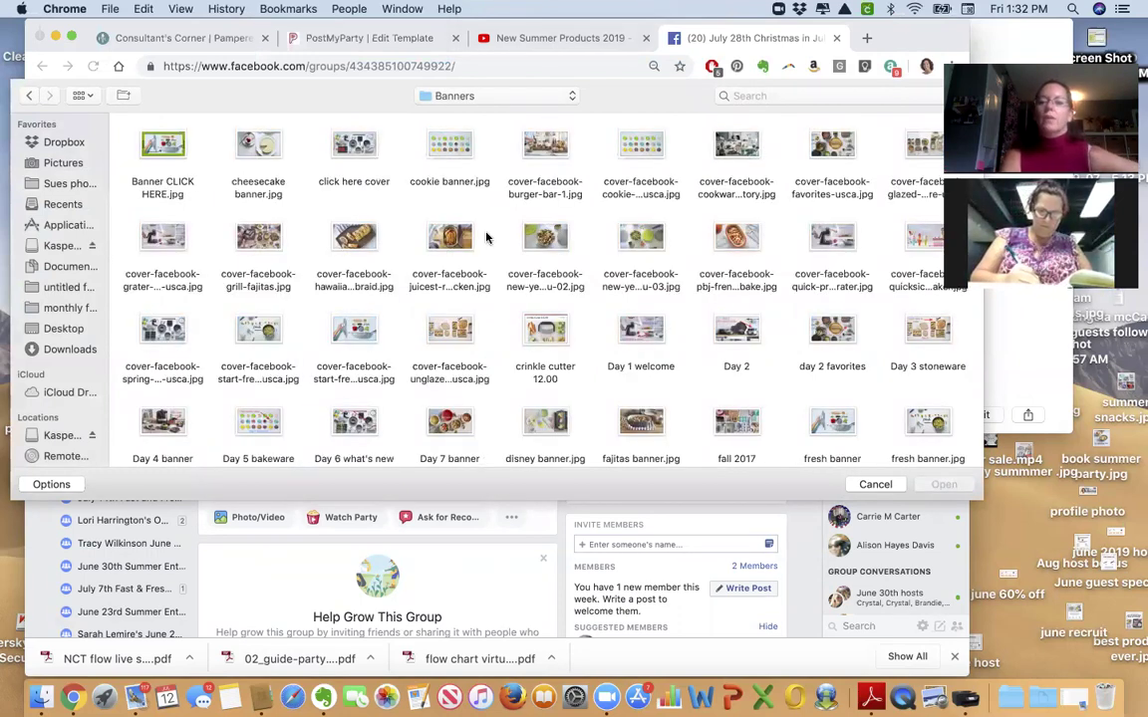
{"action": "double_click", "coordinate": [832, 424]}
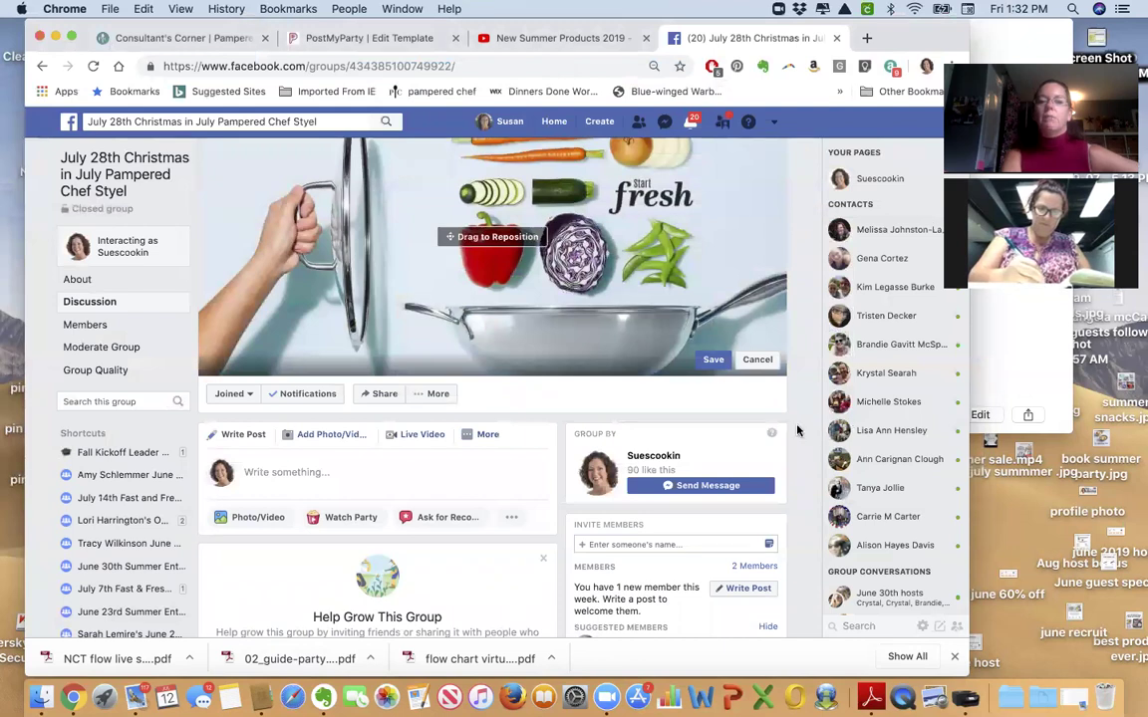
{"action": "left_click", "coordinate": [713, 360]}
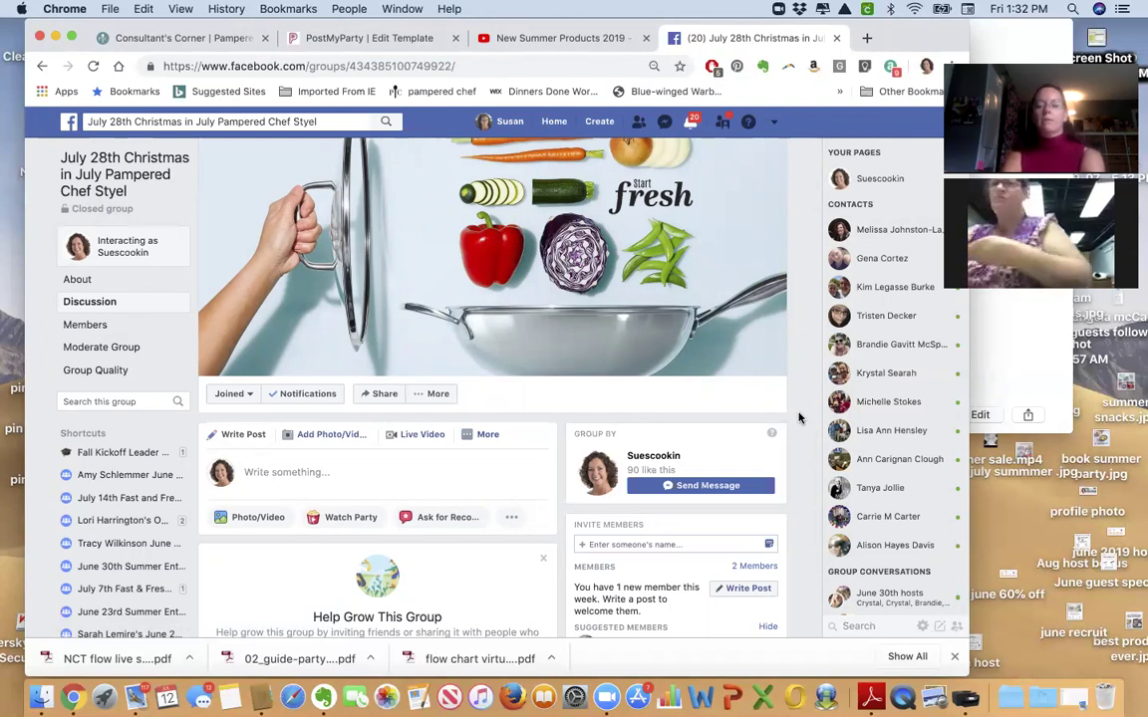
{"action": "scroll", "coordinate": [798, 417], "scroll_direction": "down", "scroll_amount": 2}
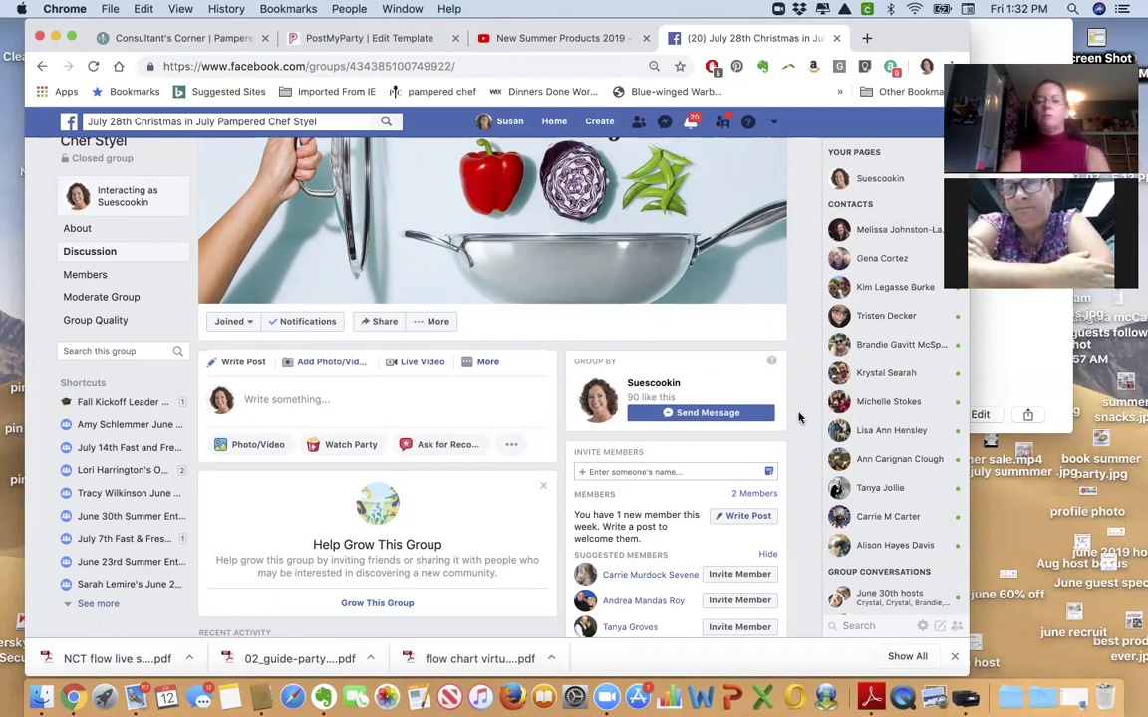
Invite a first friend to the group by typing their name and picking the suggestion.
{"action": "left_click", "coordinate": [691, 474]}
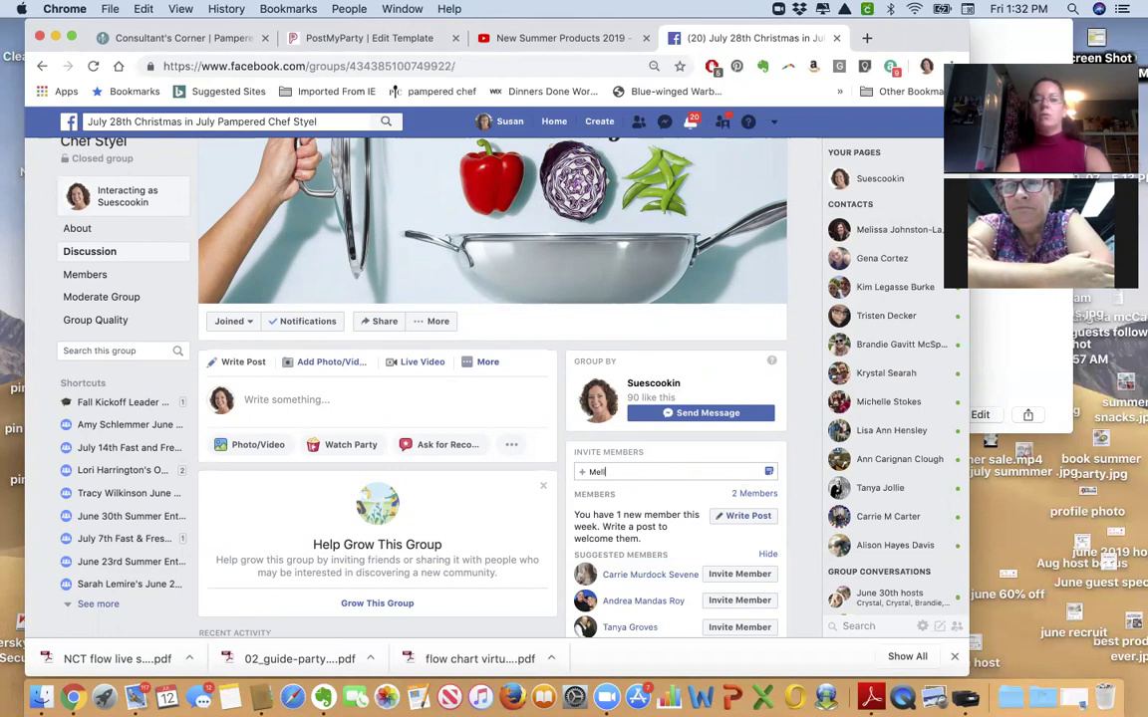
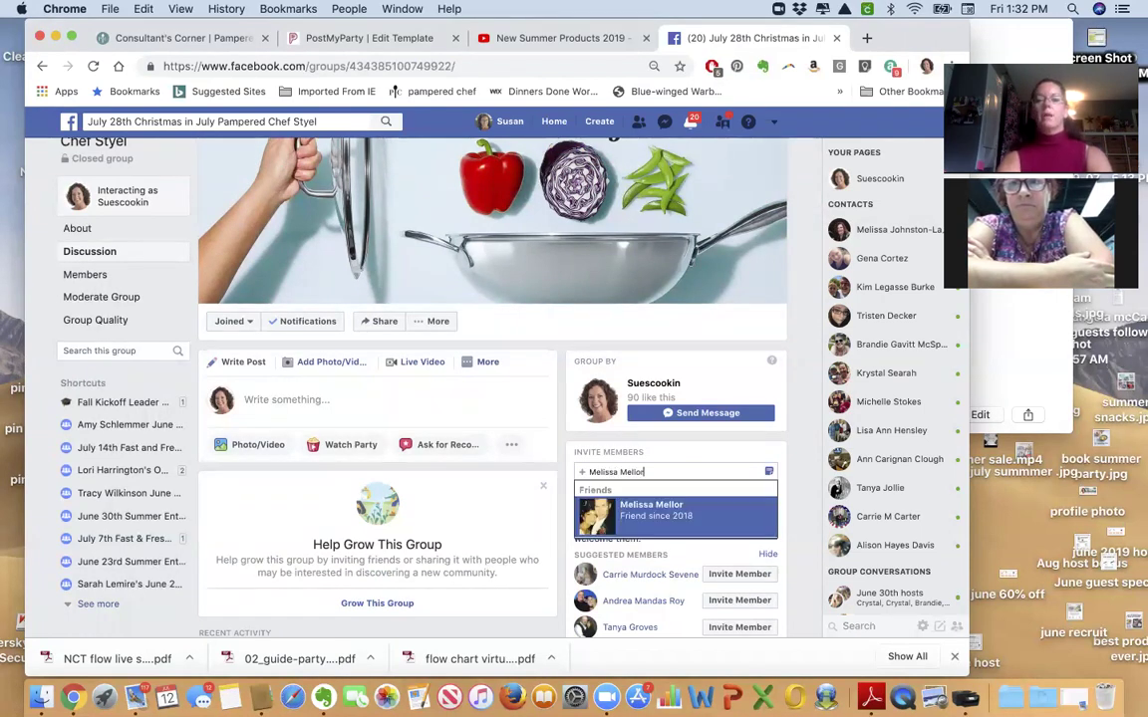
{"action": "left_click", "coordinate": [676, 511]}
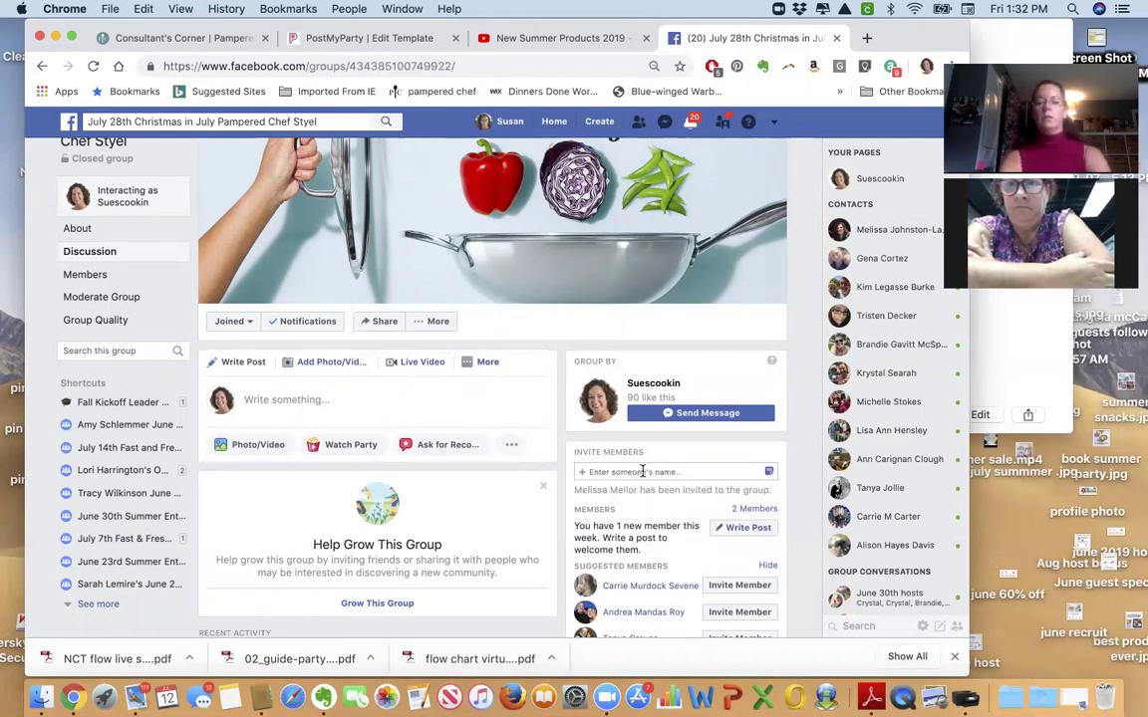
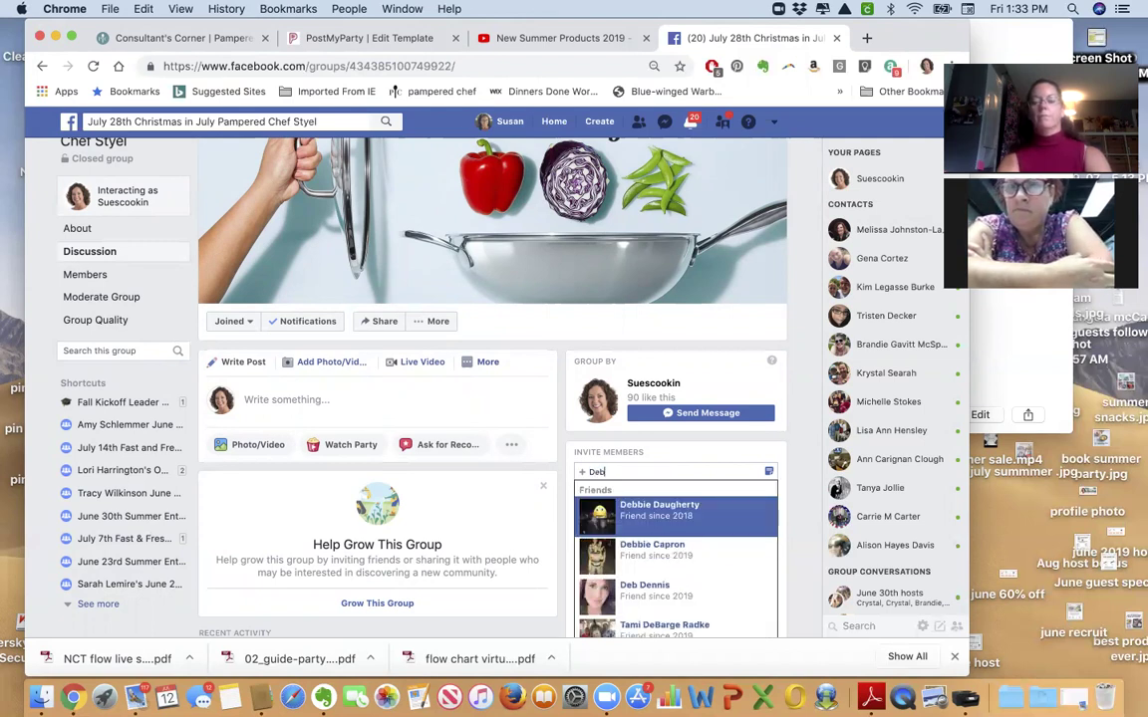
Search for a second friend by a partial first name and invite them to the group.
{"action": "type", "text": "Snell"}
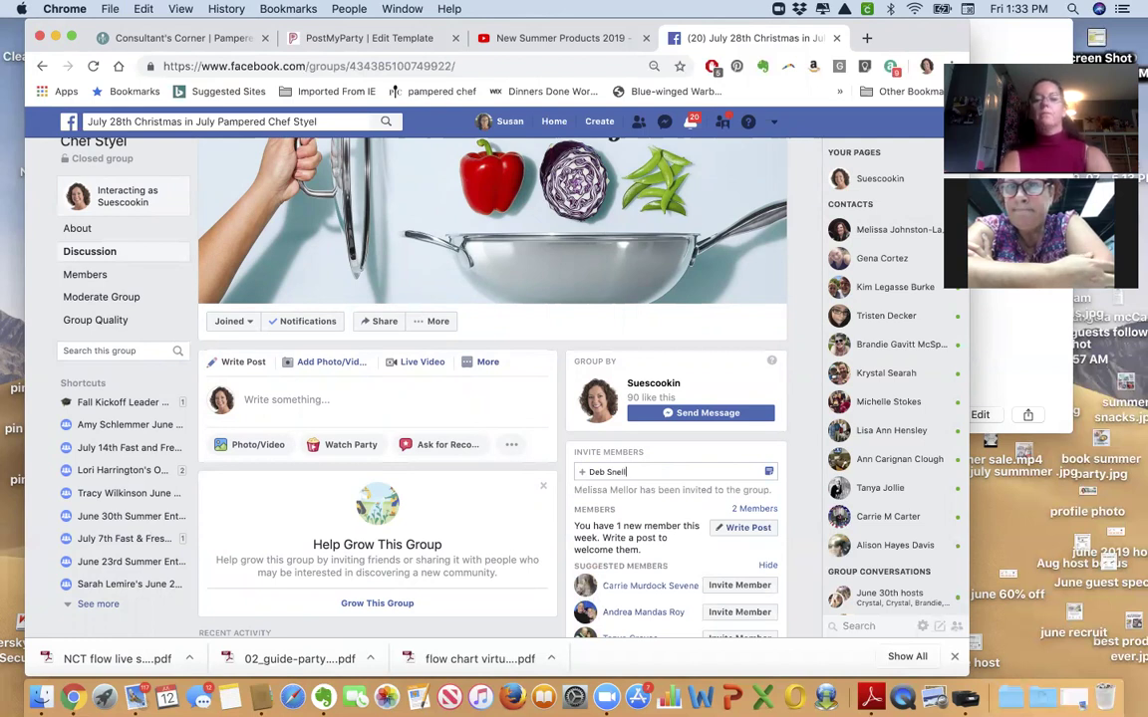
{"action": "scroll", "coordinate": [647, 470], "scroll_direction": "down", "scroll_amount": 1}
{"action": "scroll", "coordinate": [647, 469], "scroll_direction": "down", "scroll_amount": 3}
{"action": "scroll", "coordinate": [520, 473], "scroll_direction": "up", "scroll_amount": 4}
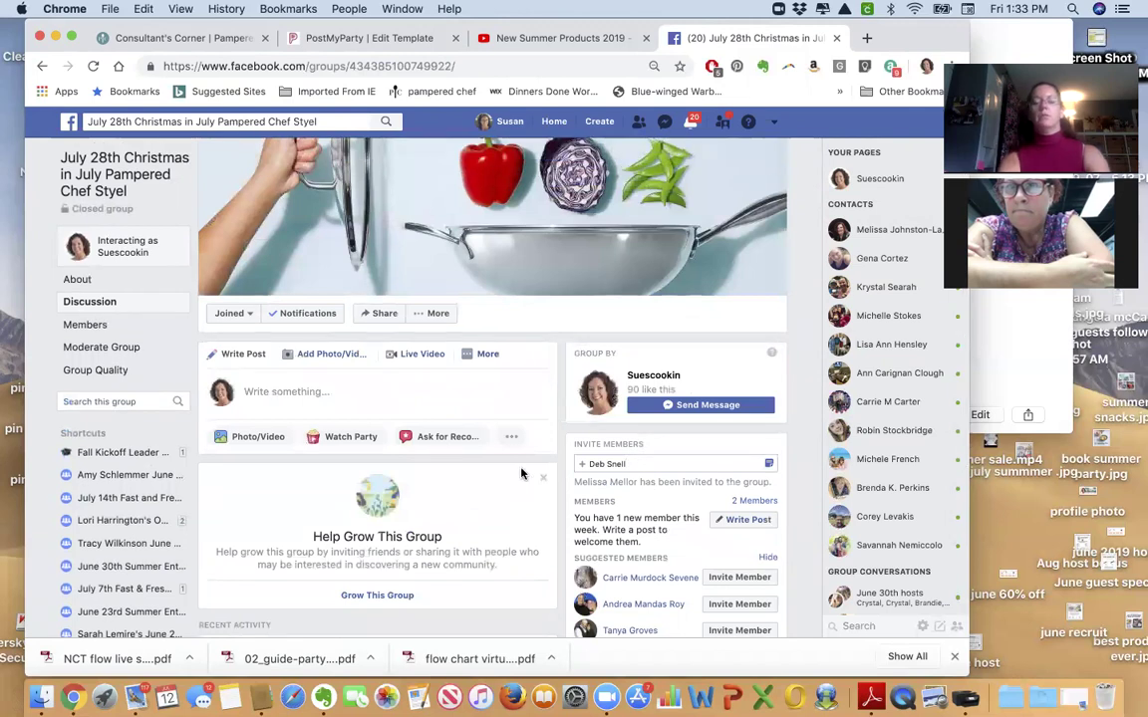
{"action": "key", "text": "super+a"}
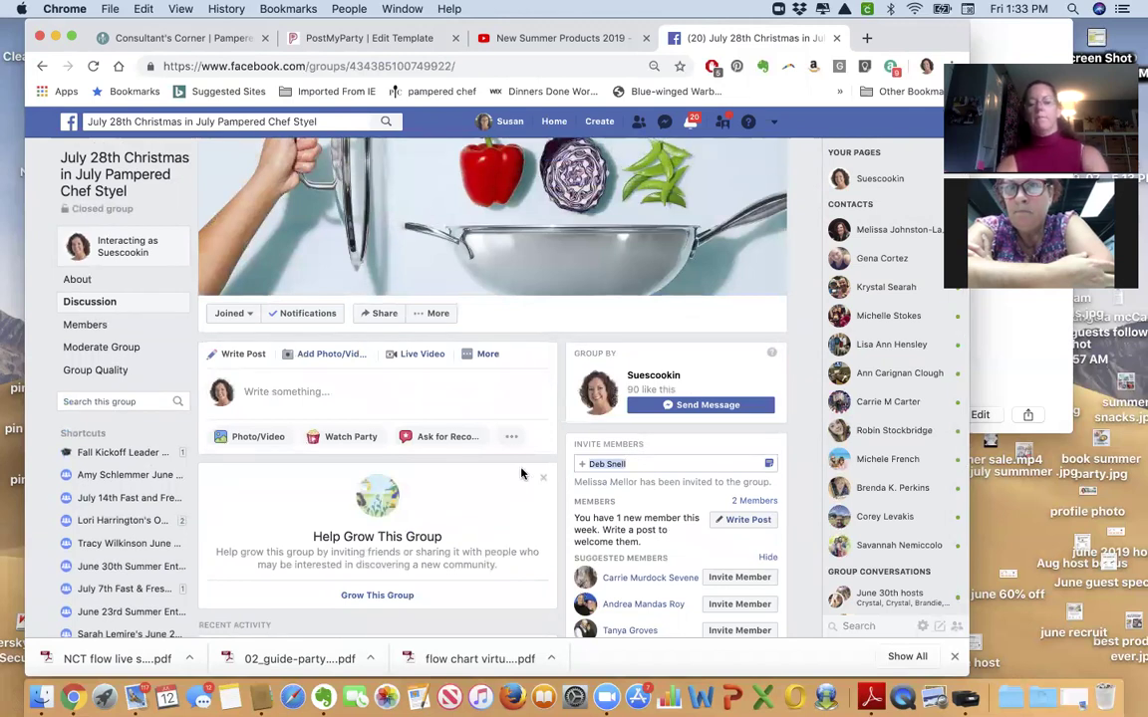
{"action": "type", "text": "d"}
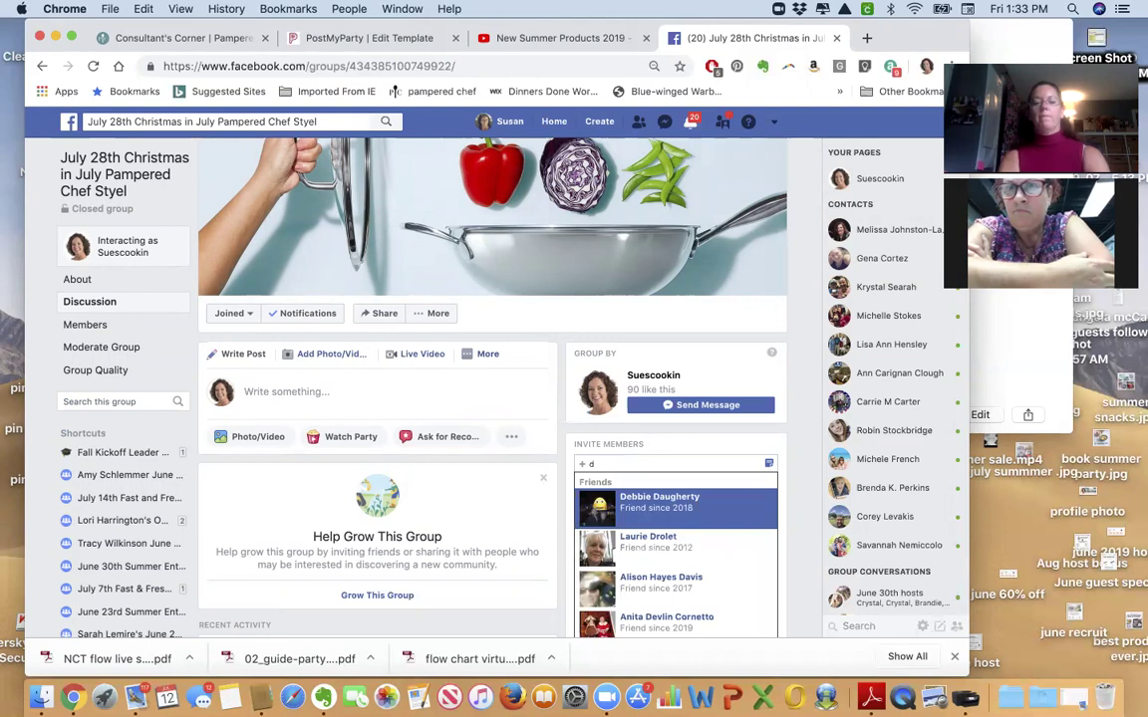
{"action": "type", "text": "eb"}
{"action": "key", "text": "Down"}
{"action": "key", "text": "Down"}
{"action": "key", "text": "Down"}
{"action": "key", "text": "Down"}
{"action": "key", "text": "Down"}
{"action": "key", "text": "Down"}
{"action": "key", "text": "Down"}
{"action": "key", "text": "Down"}
{"action": "key", "text": "Down"}
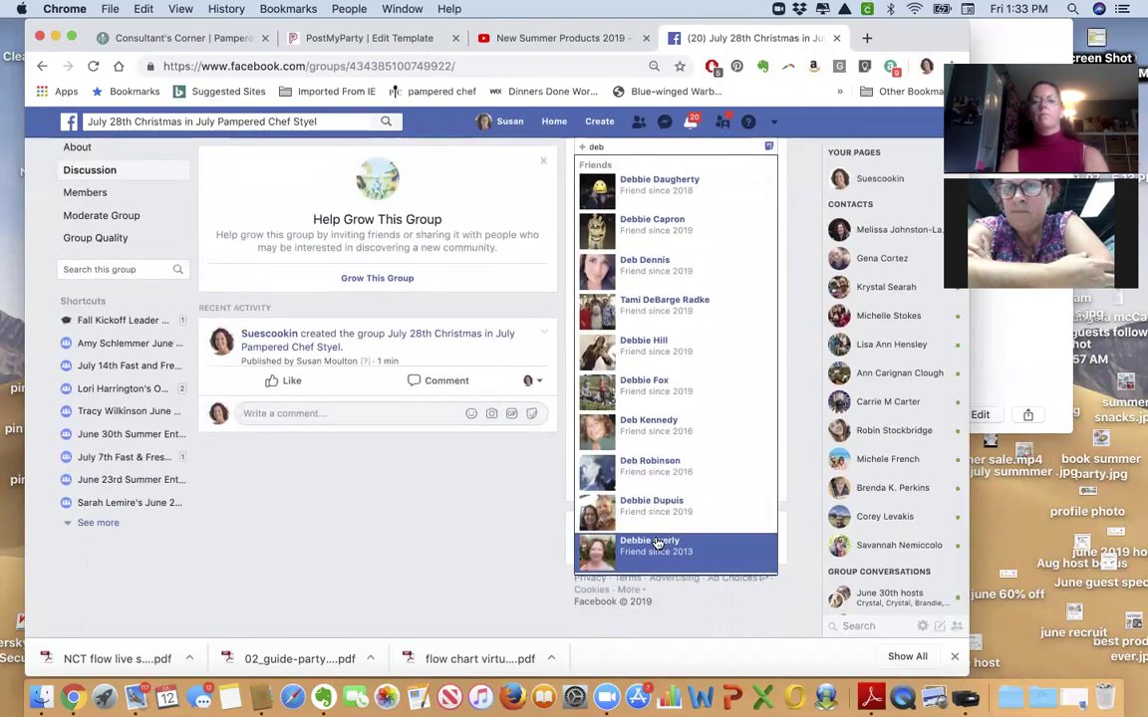
{"action": "scroll", "coordinate": [658, 543], "scroll_direction": "up", "scroll_amount": 5}
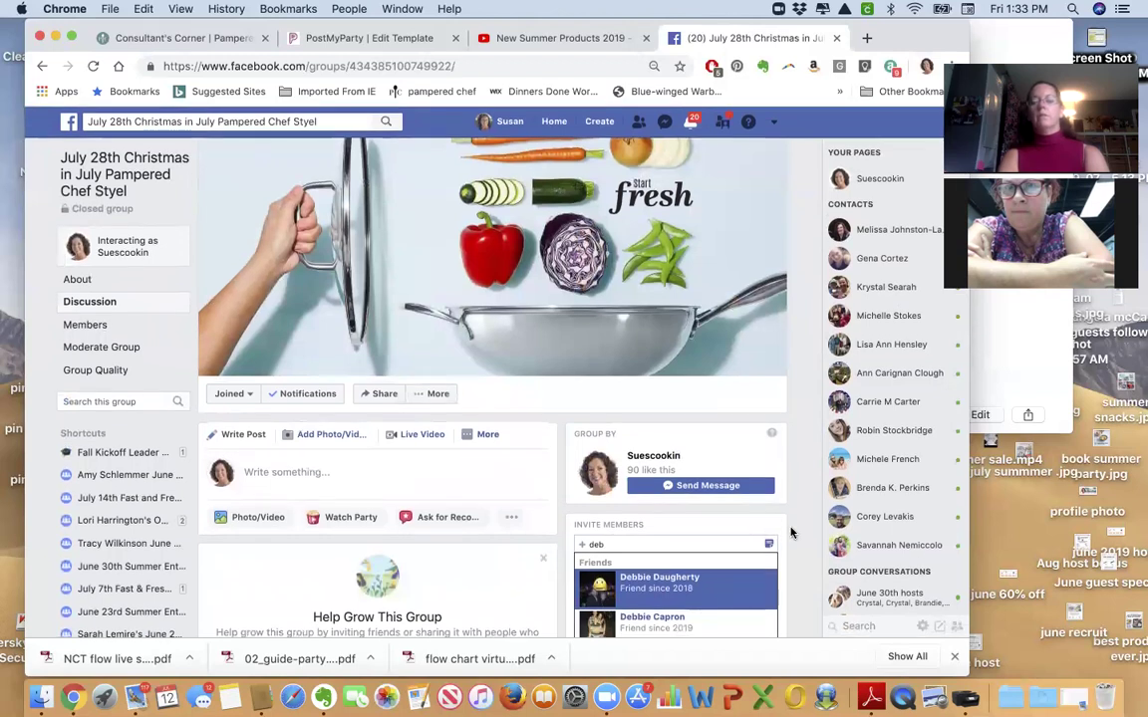
{"action": "left_click", "coordinate": [791, 533]}
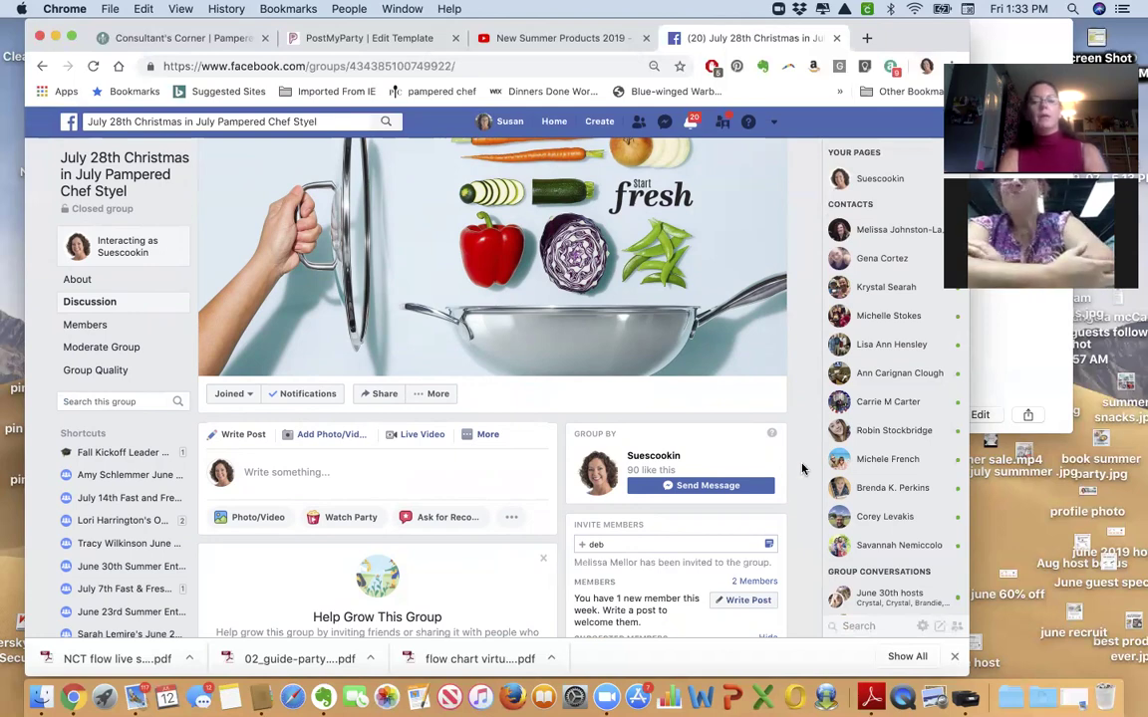
{"action": "scroll", "coordinate": [802, 468], "scroll_direction": "down", "scroll_amount": 4}
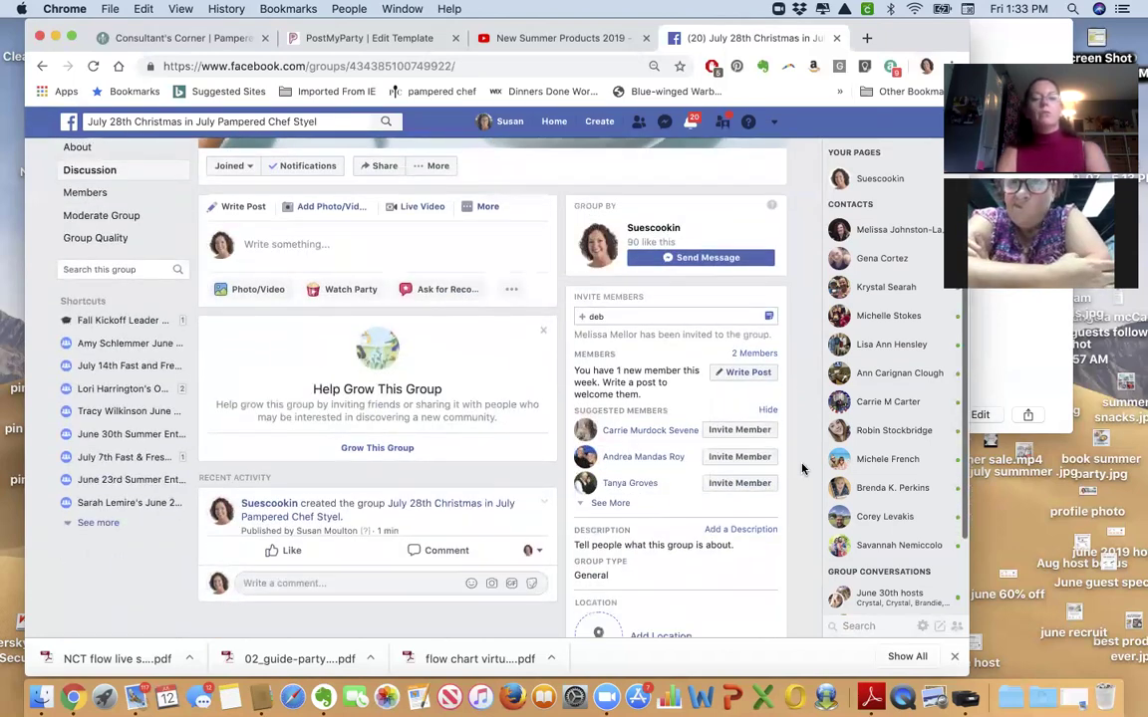
{"action": "scroll", "coordinate": [802, 469], "scroll_direction": "up", "scroll_amount": 3}
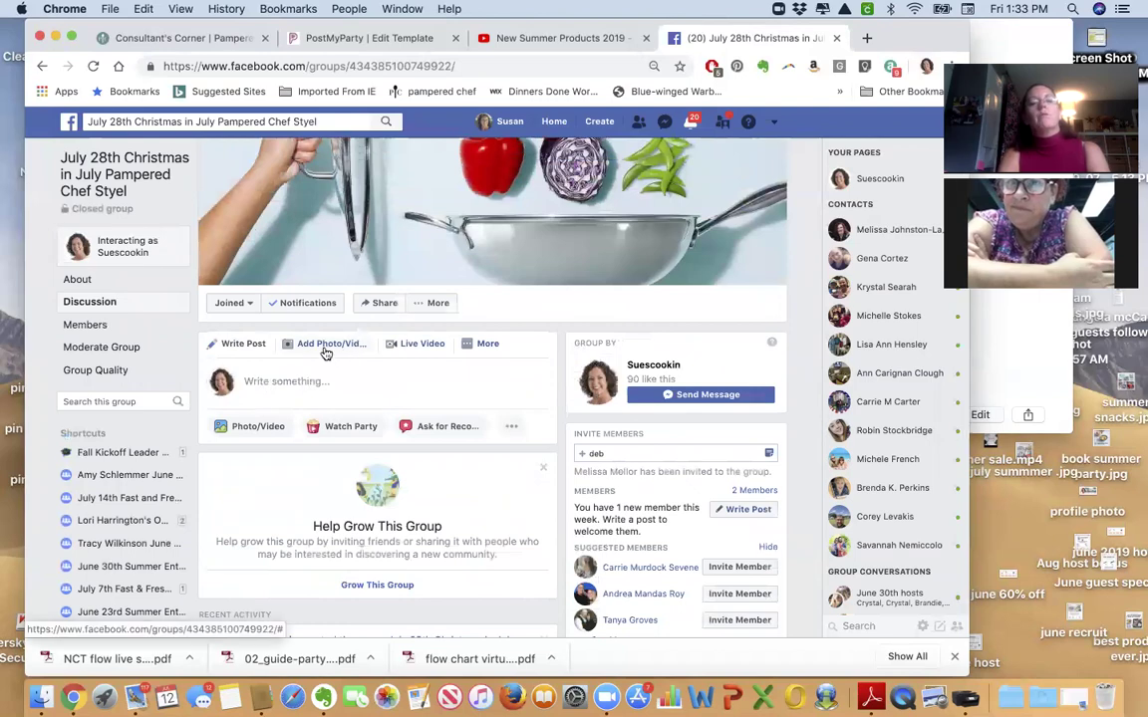
Attach the 'what to expect' virtual party flyer image to a new group post.
{"action": "left_click", "coordinate": [325, 349]}
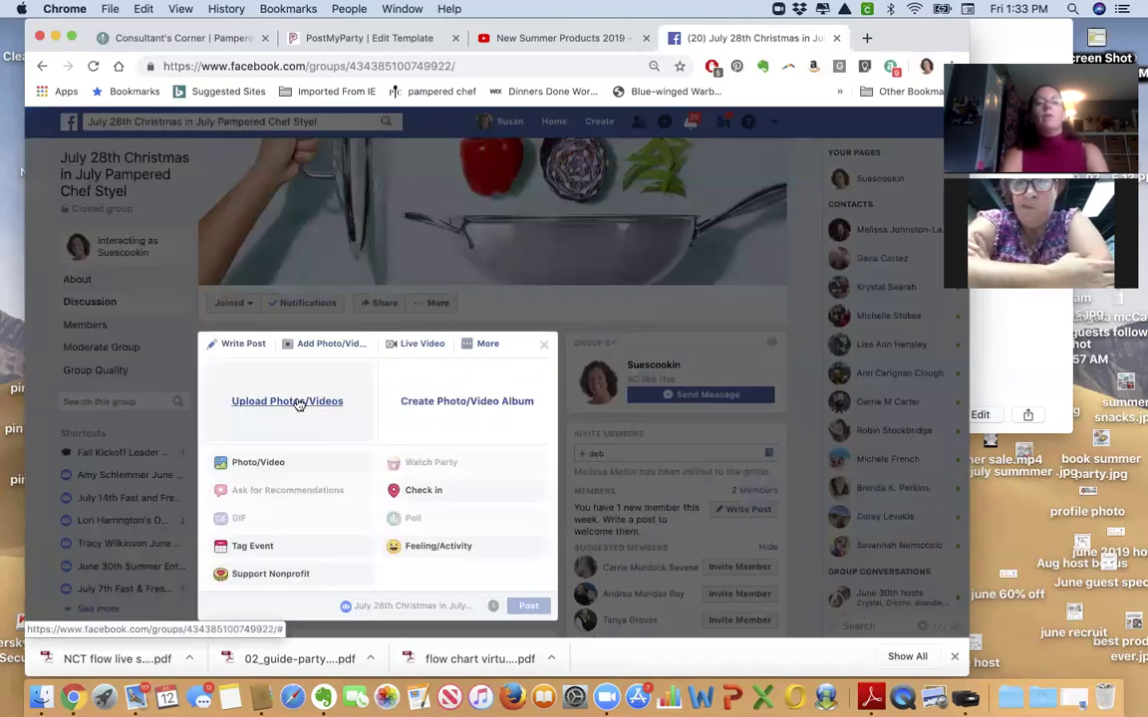
{"action": "left_click", "coordinate": [299, 402]}
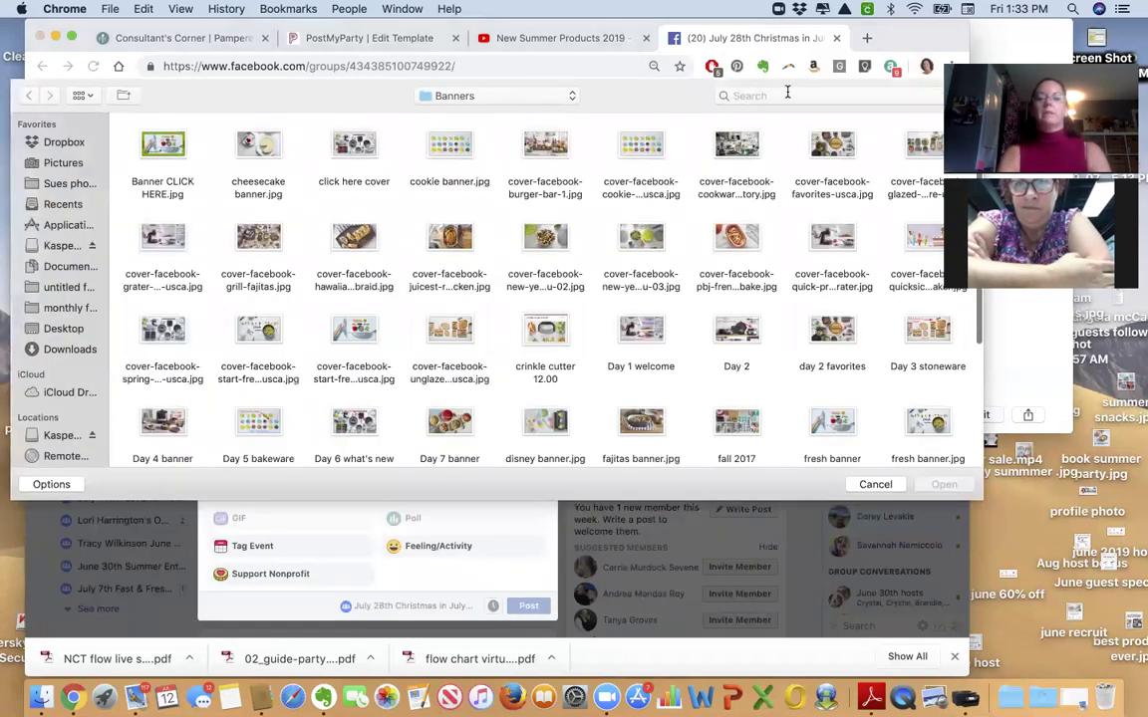
{"action": "type", "text": "what to"}
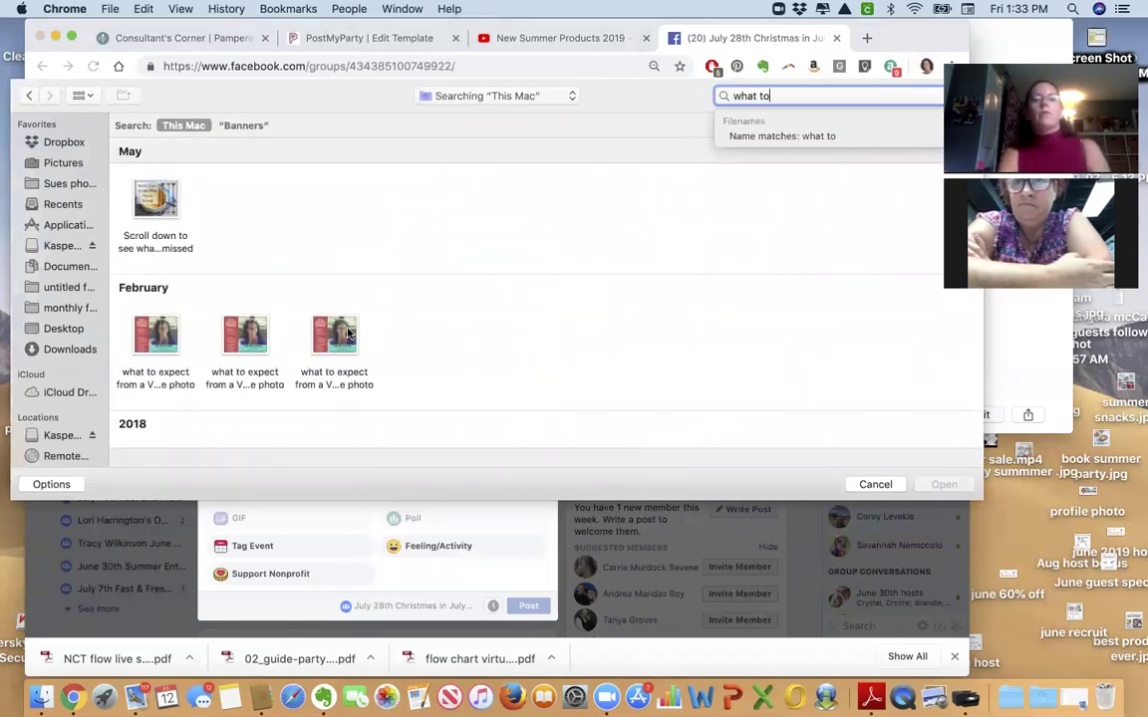
{"action": "double_click", "coordinate": [348, 332]}
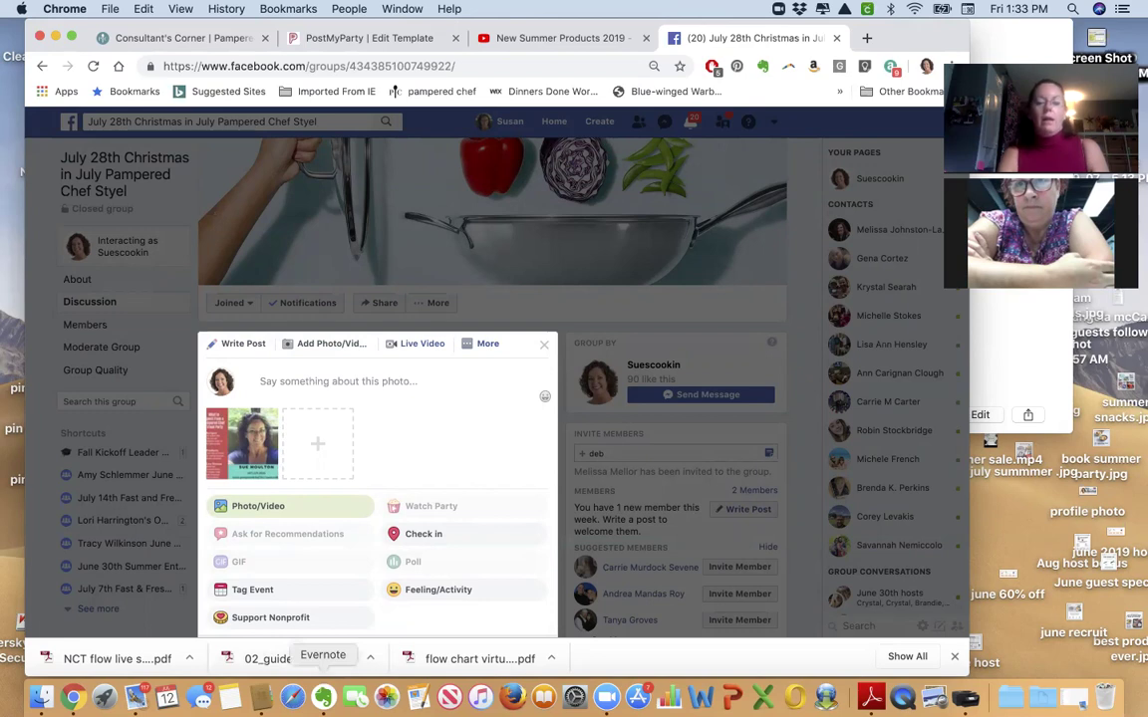
{"action": "left_click", "coordinate": [322, 697]}
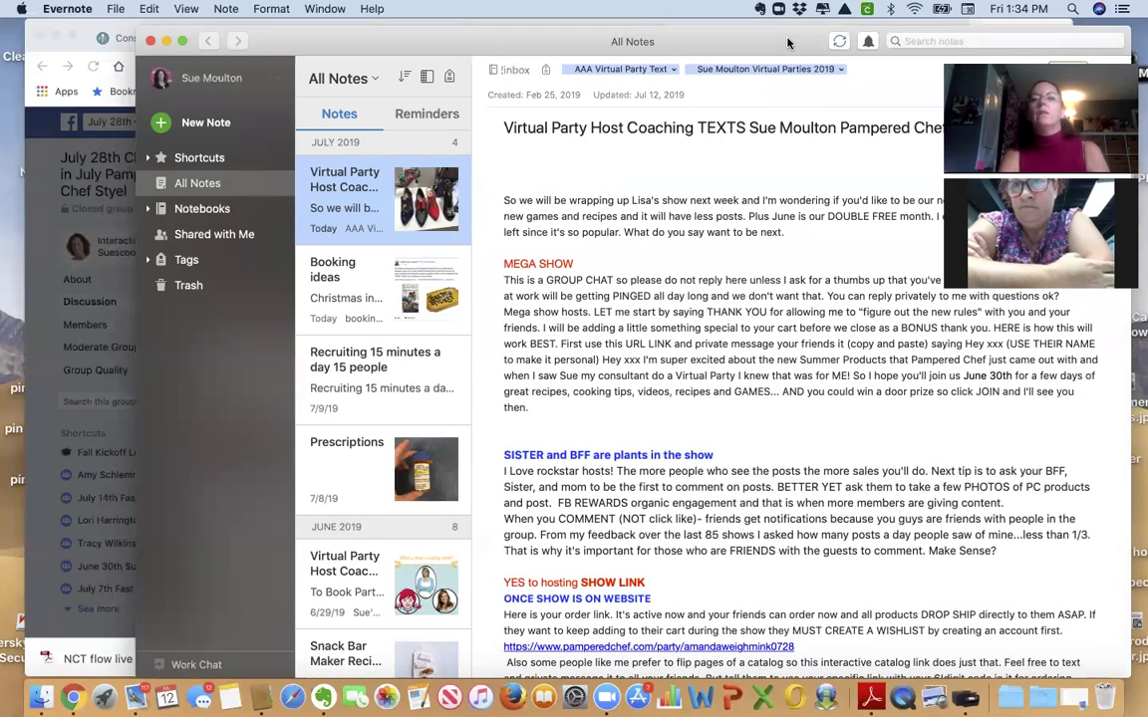
Scroll the Virtual Party Host Coaching TEXTS note down to the NEW MEMBERS welcome comment.
{"action": "left_click_drag", "start_coordinate": [788, 41], "coordinate": [710, 19]}
{"action": "scroll", "coordinate": [788, 396], "scroll_direction": "down", "scroll_amount": 10}
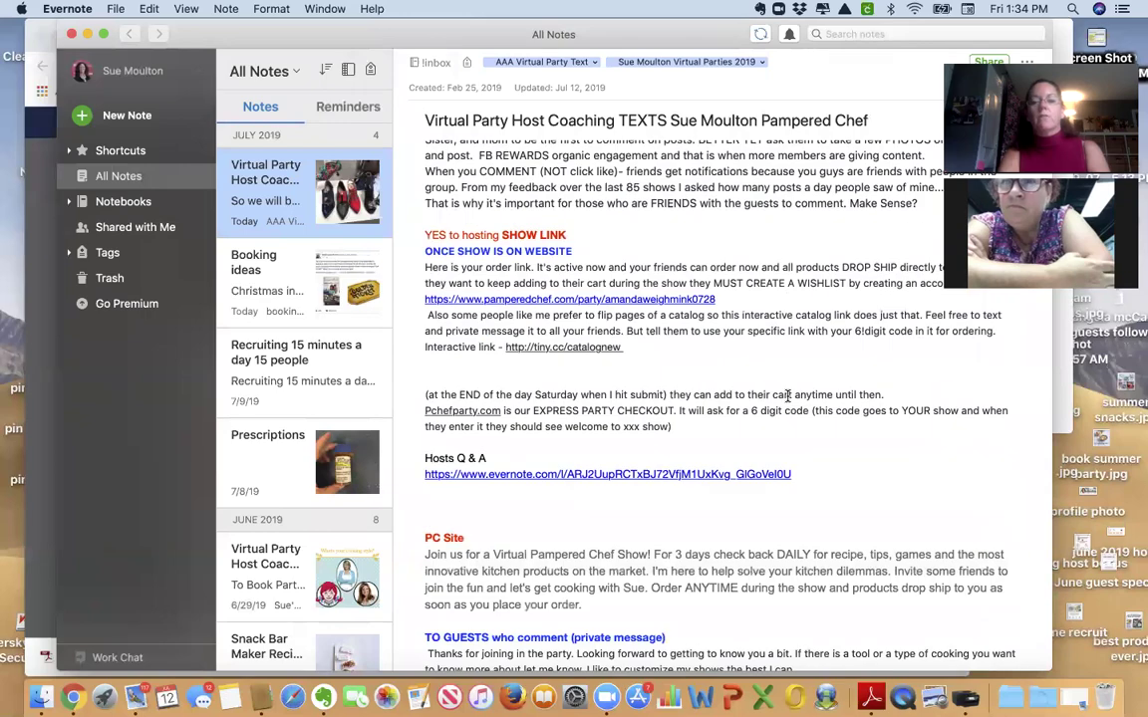
{"action": "scroll", "coordinate": [787, 396], "scroll_direction": "down", "scroll_amount": 15}
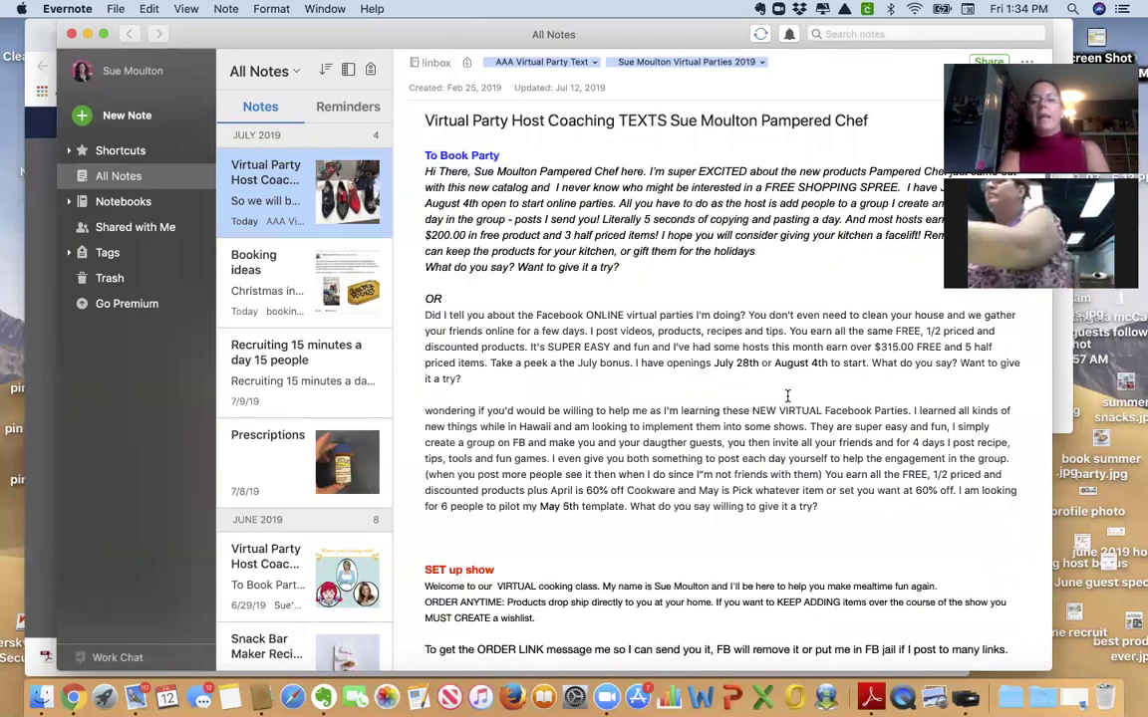
{"action": "scroll", "coordinate": [787, 395], "scroll_direction": "up", "scroll_amount": 2}
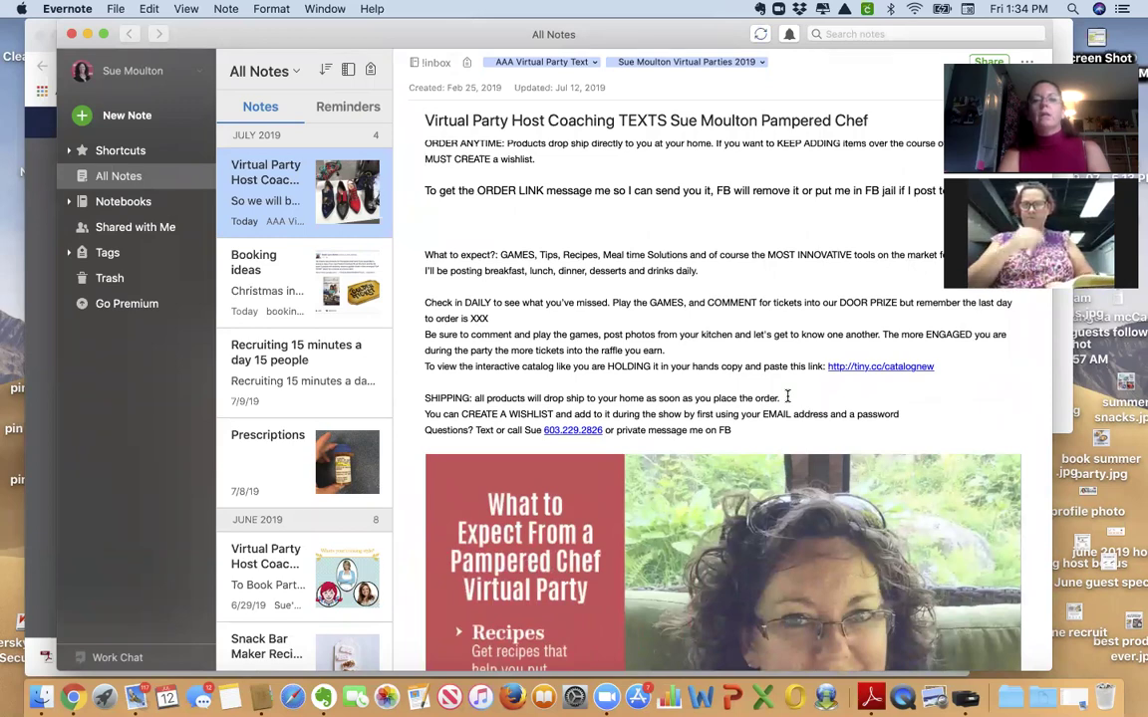
{"action": "scroll", "coordinate": [787, 396], "scroll_direction": "down", "scroll_amount": 10}
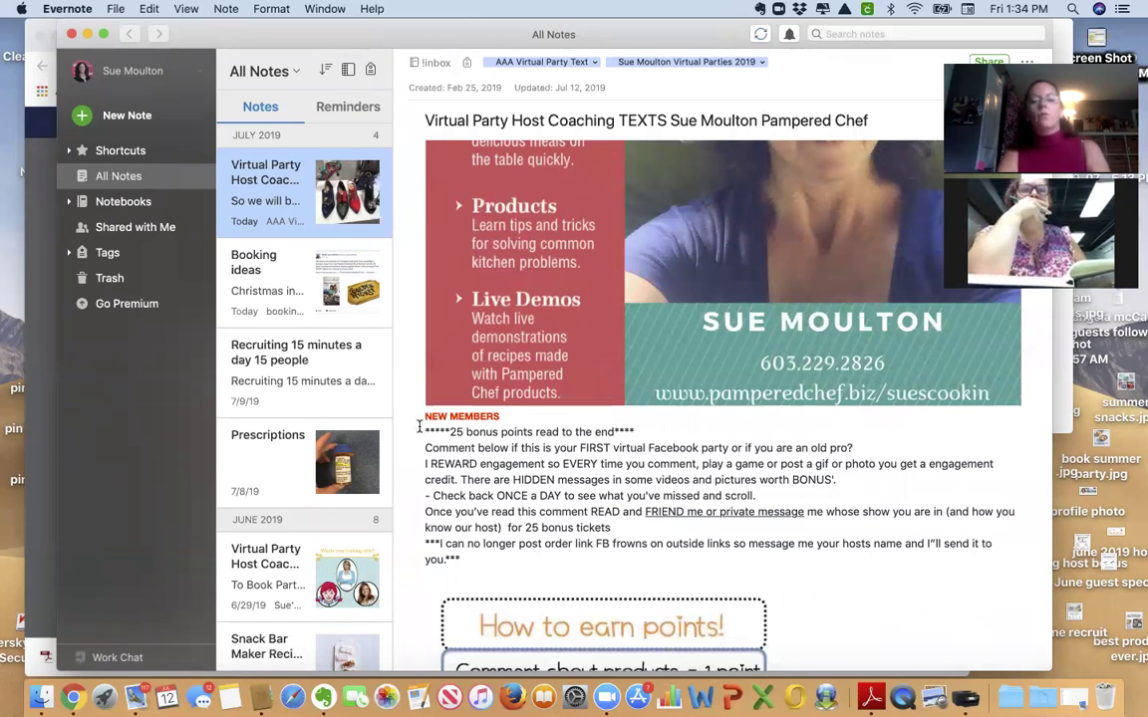
{"action": "scroll", "coordinate": [701, 274], "scroll_direction": "up", "scroll_amount": 4}
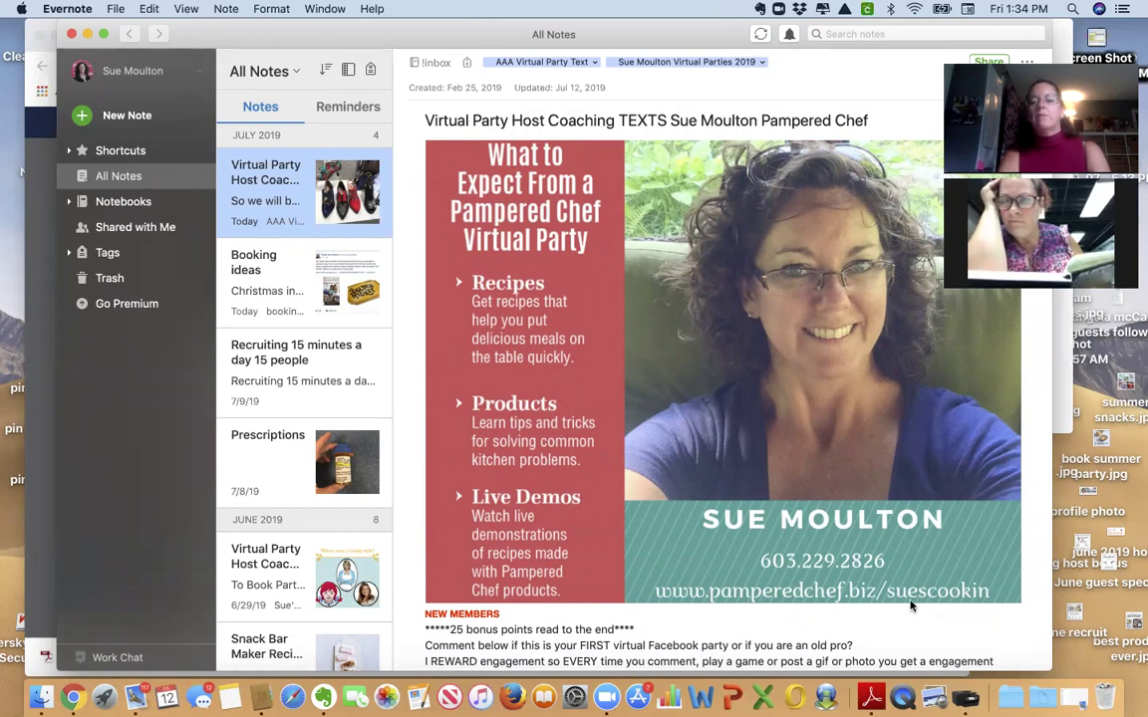
{"action": "scroll", "coordinate": [721, 537], "scroll_direction": "down", "scroll_amount": 1}
{"action": "scroll", "coordinate": [721, 537], "scroll_direction": "down", "scroll_amount": 5}
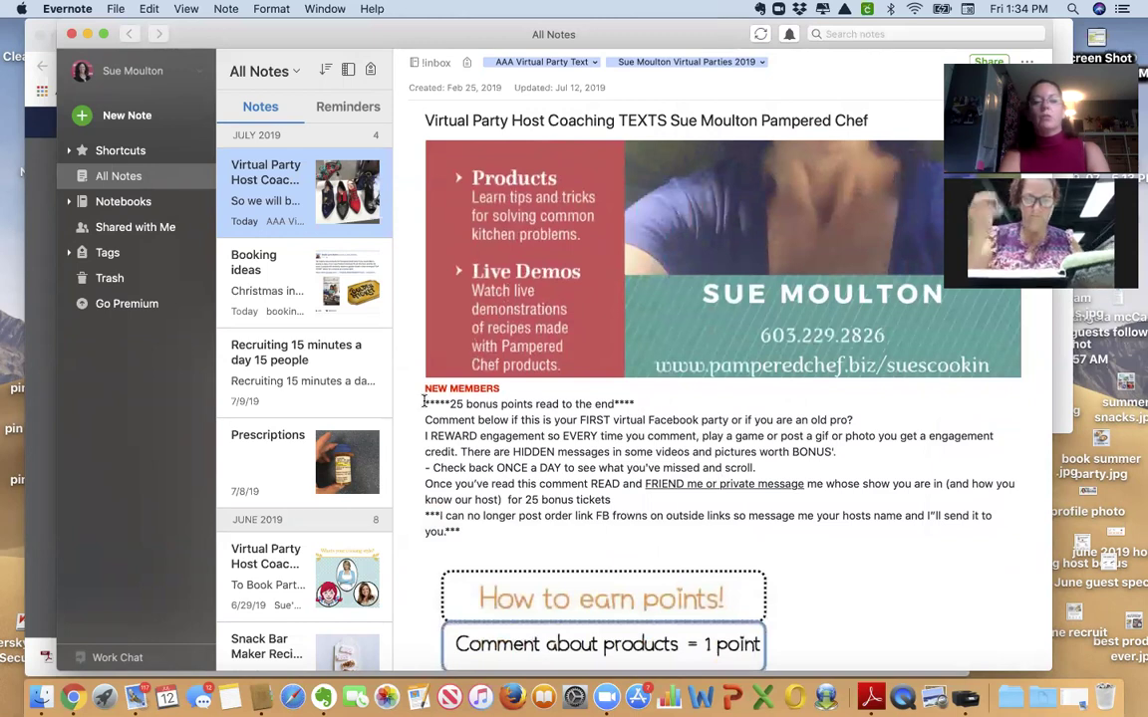
{"action": "left_click", "coordinate": [422, 401]}
Highlight the whole NEW MEMBERS comment, from the 25 bonus points line to its last sentence.
{"action": "left_click_drag", "start_coordinate": [422, 401], "coordinate": [536, 535]}
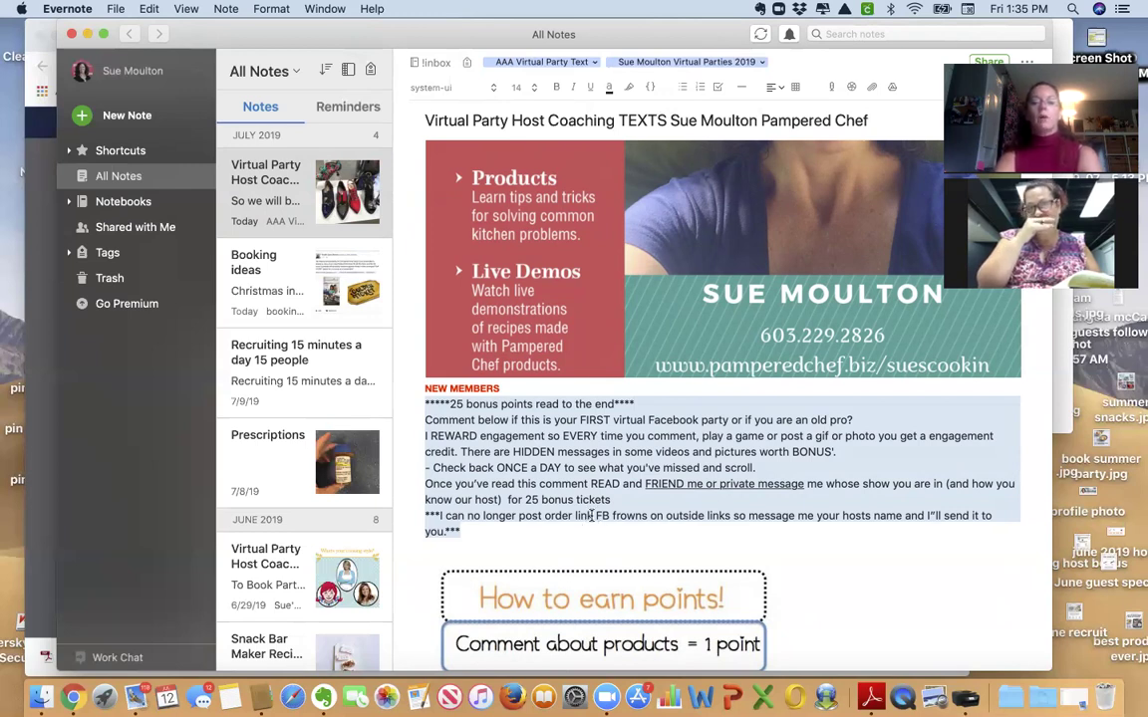
{"action": "left_click", "coordinate": [592, 515]}
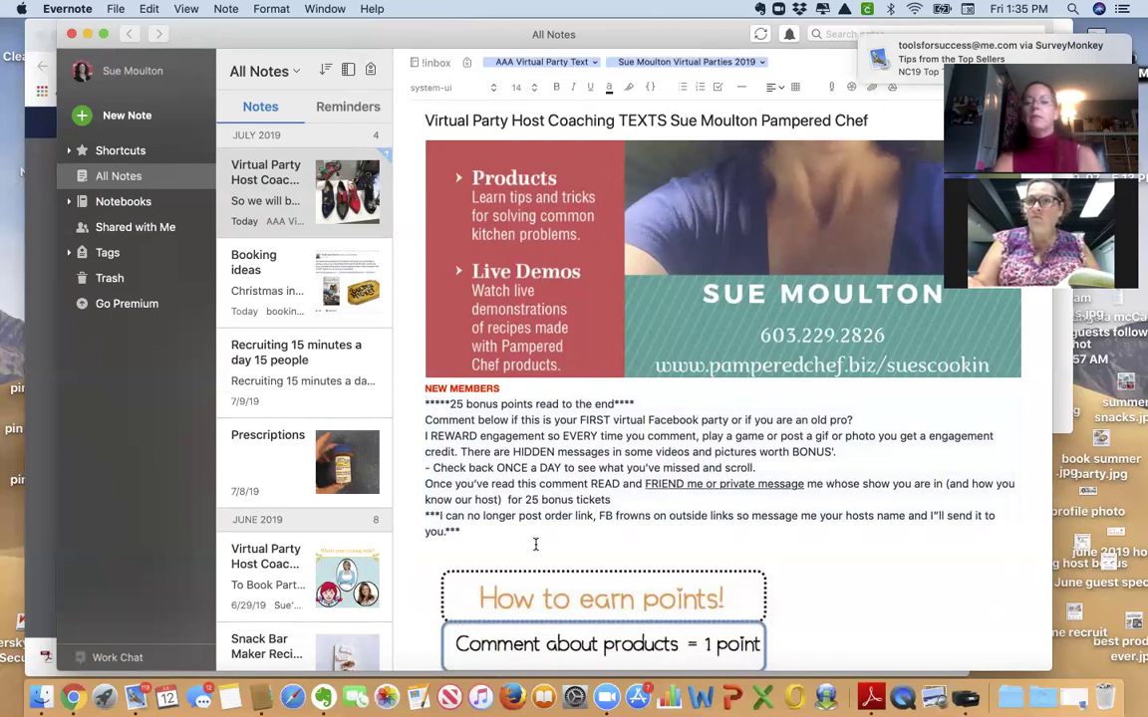
{"action": "left_click_drag", "start_coordinate": [419, 535], "coordinate": [418, 403]}
Paste the copied welcome comment as the flyer post's caption and publish it to the group.
{"action": "key", "text": "super+c"}
{"action": "left_click", "coordinate": [39, 312]}
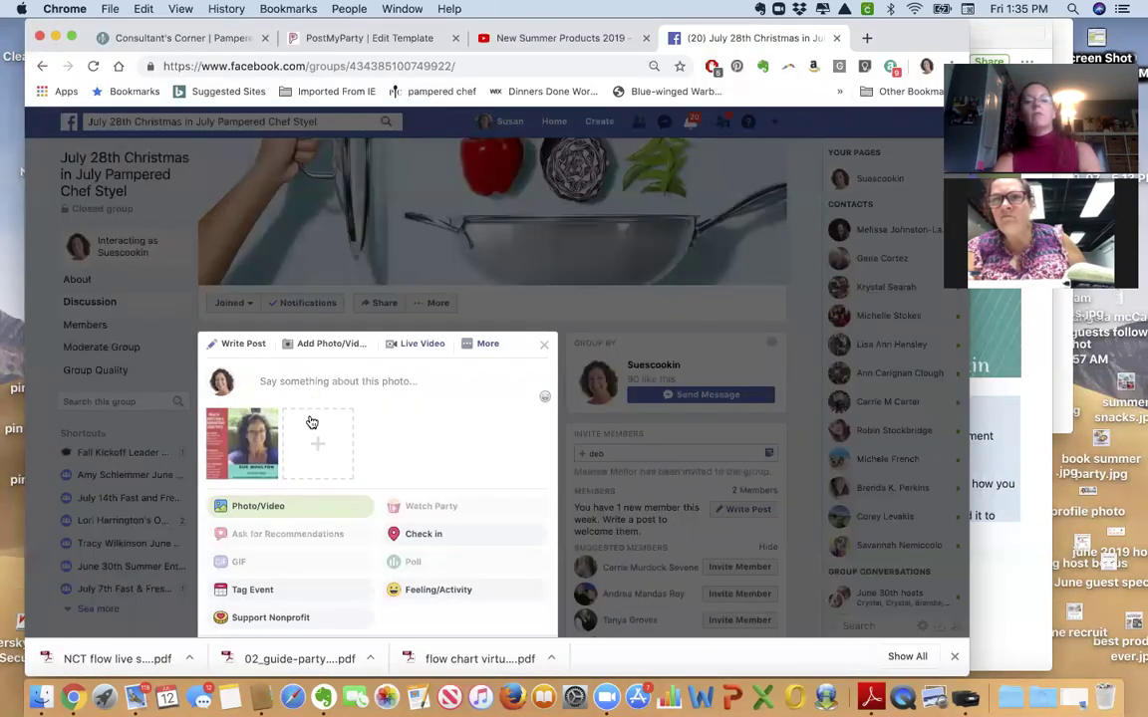
{"action": "left_click", "coordinate": [312, 380]}
{"action": "key", "text": "super+v"}
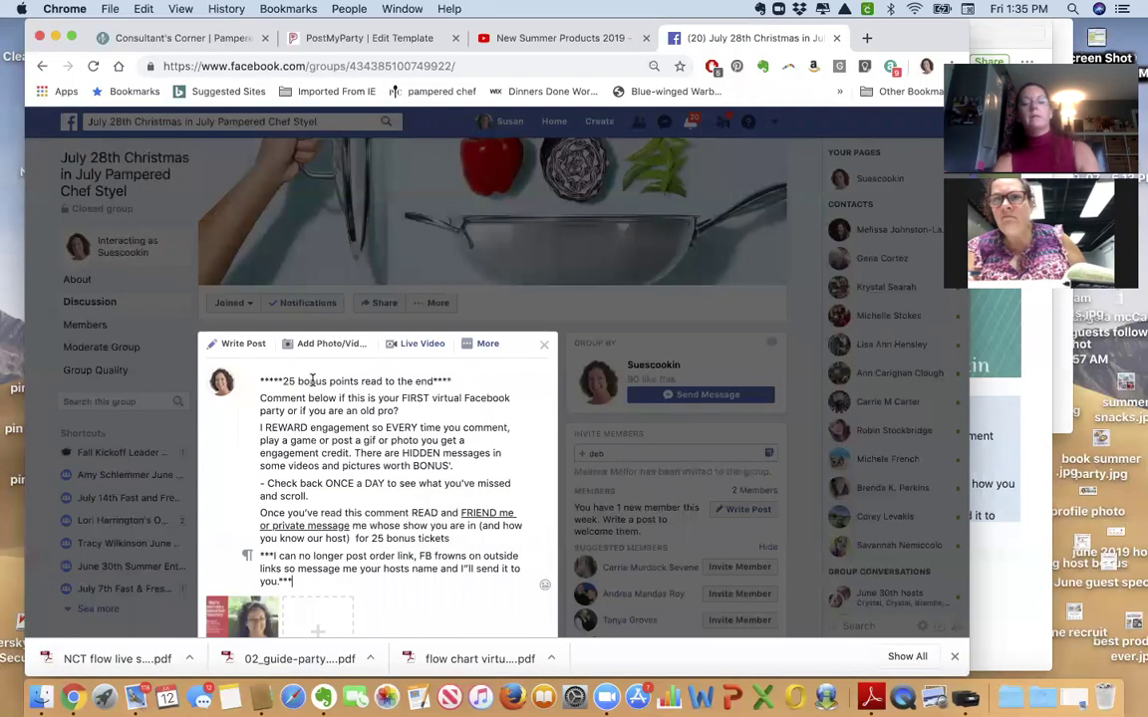
{"action": "scroll", "coordinate": [399, 398], "scroll_direction": "down", "scroll_amount": 5}
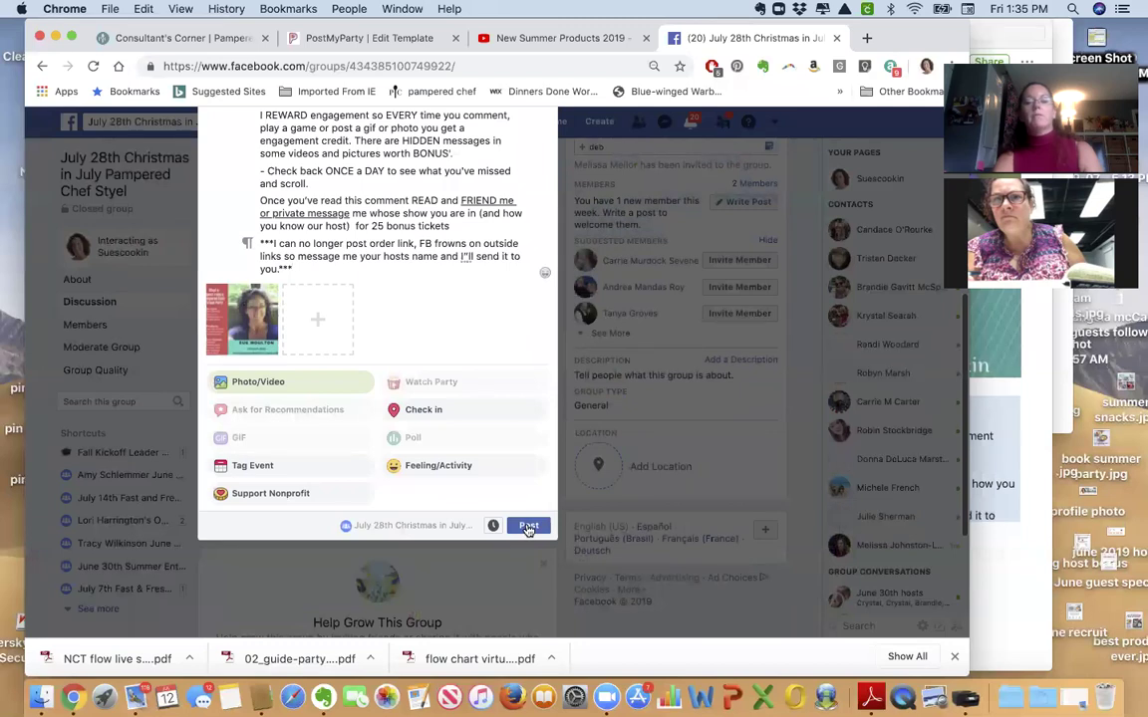
{"action": "left_click", "coordinate": [528, 527]}
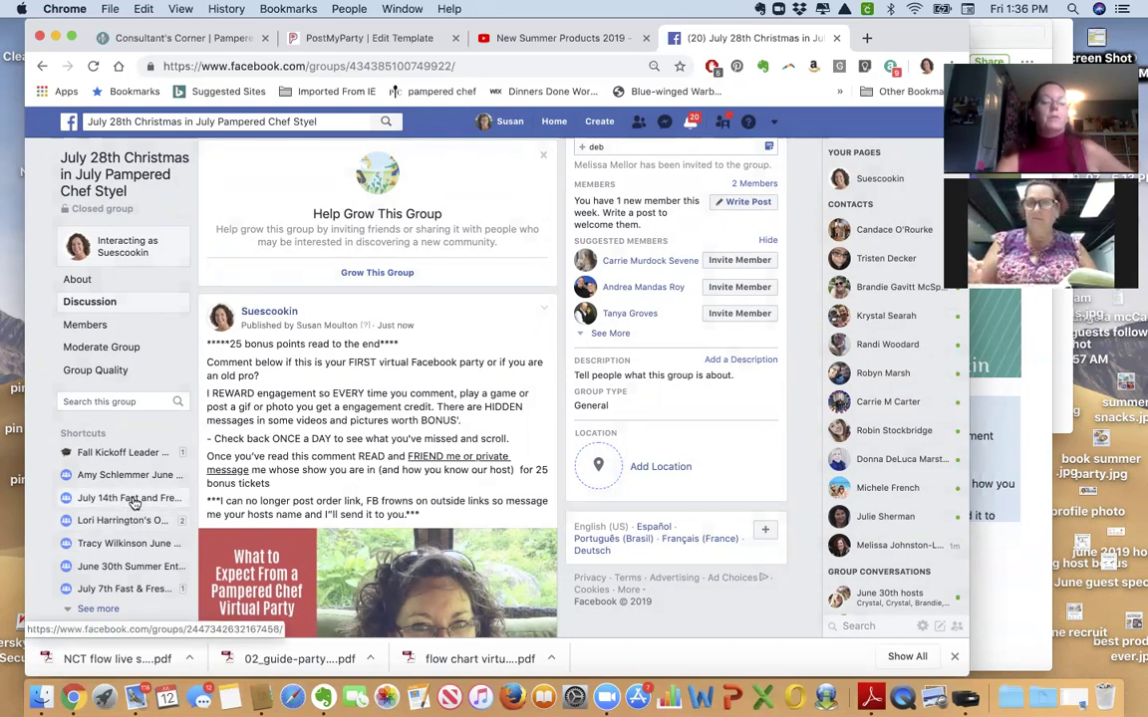
Open the July 7th Fast & Fresh group and start its Welcome New Members post.
{"action": "left_click", "coordinate": [133, 502]}
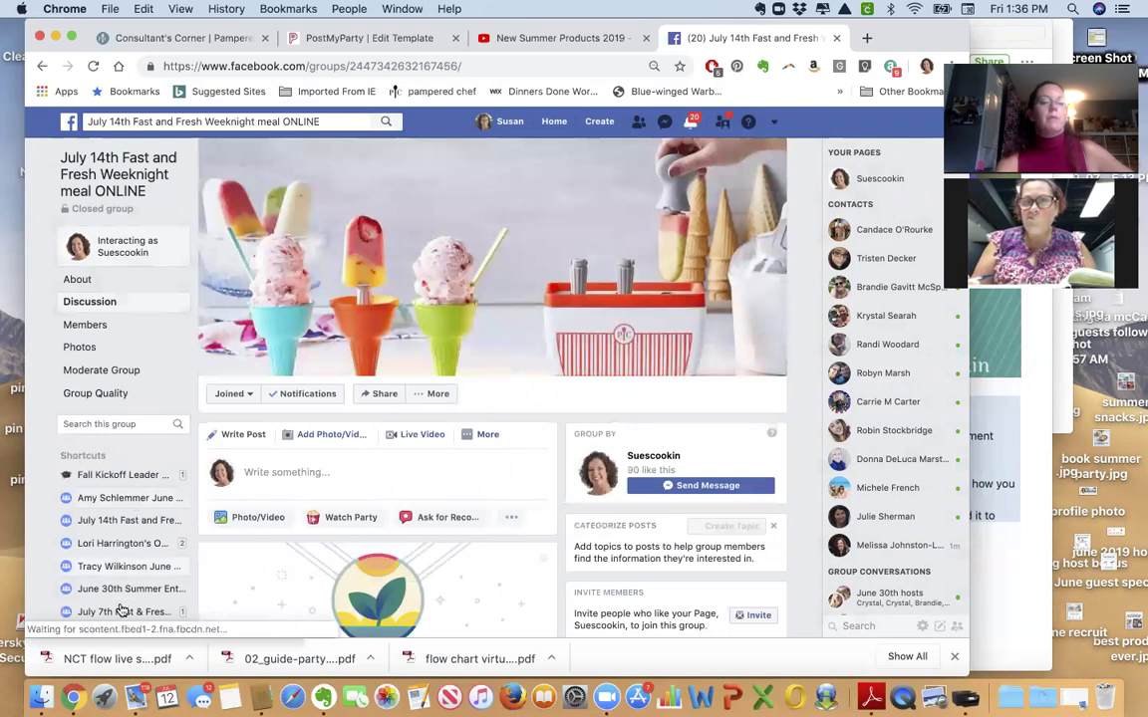
{"action": "left_click", "coordinate": [120, 611]}
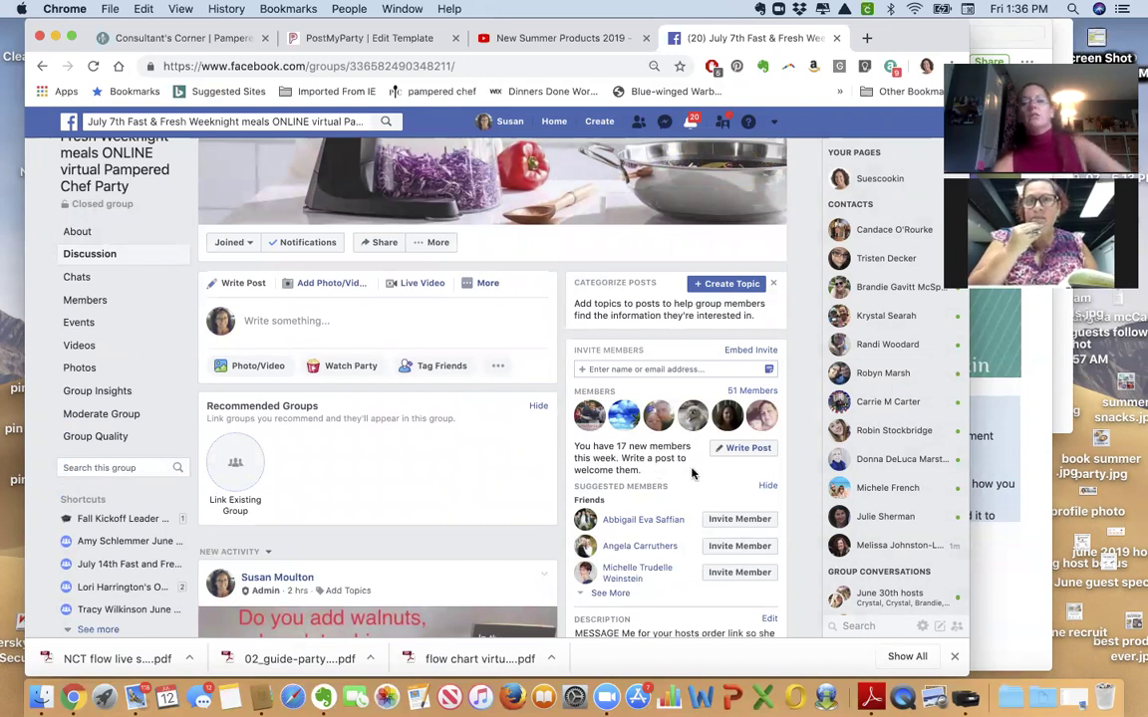
{"action": "left_click", "coordinate": [742, 449]}
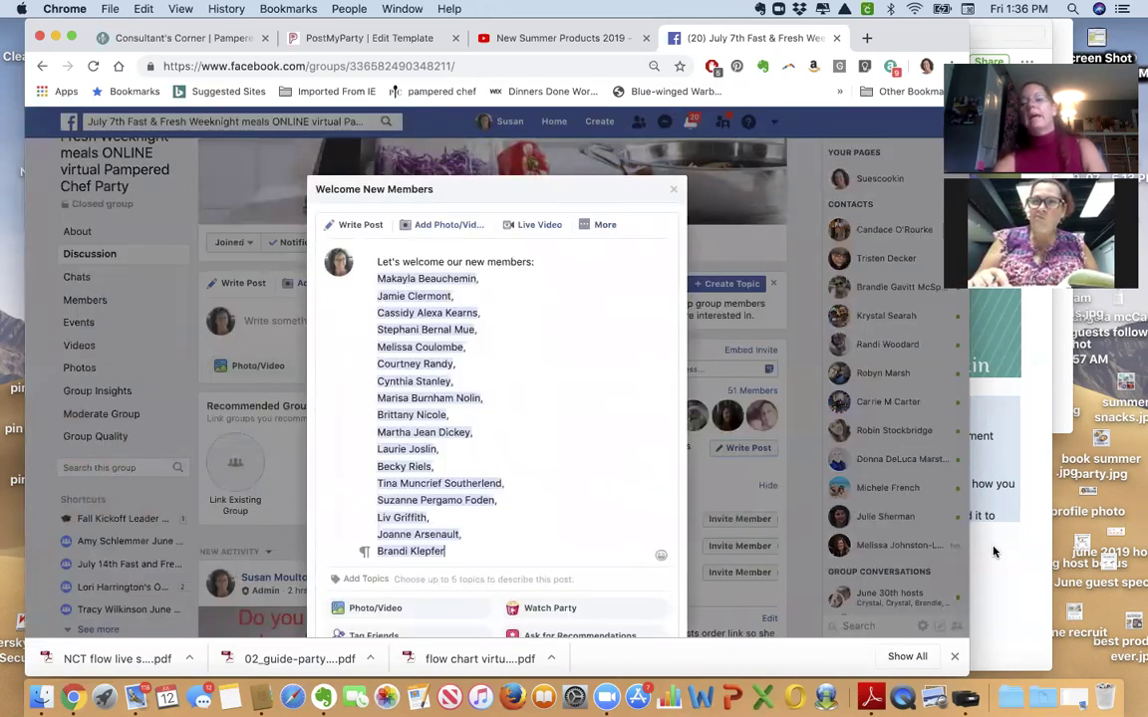
{"action": "key", "text": "super+Tab"}
{"action": "scroll", "coordinate": [993, 551], "scroll_direction": "down", "scroll_amount": 10}
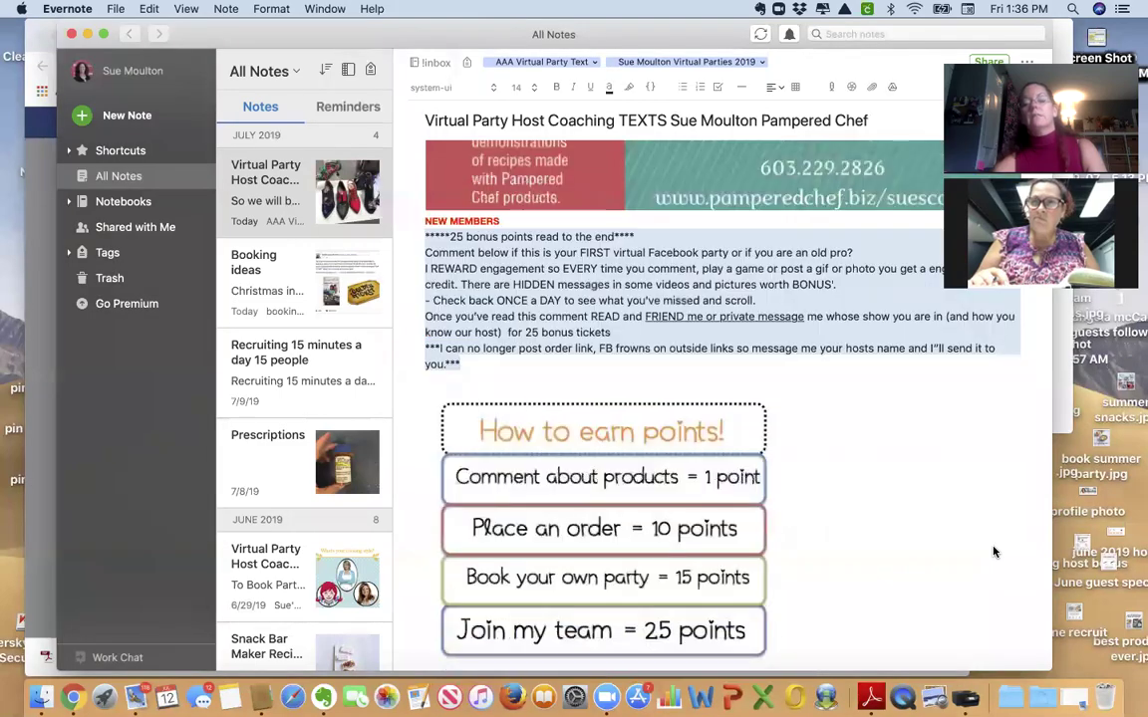
{"action": "scroll", "coordinate": [993, 551], "scroll_direction": "up", "scroll_amount": 10}
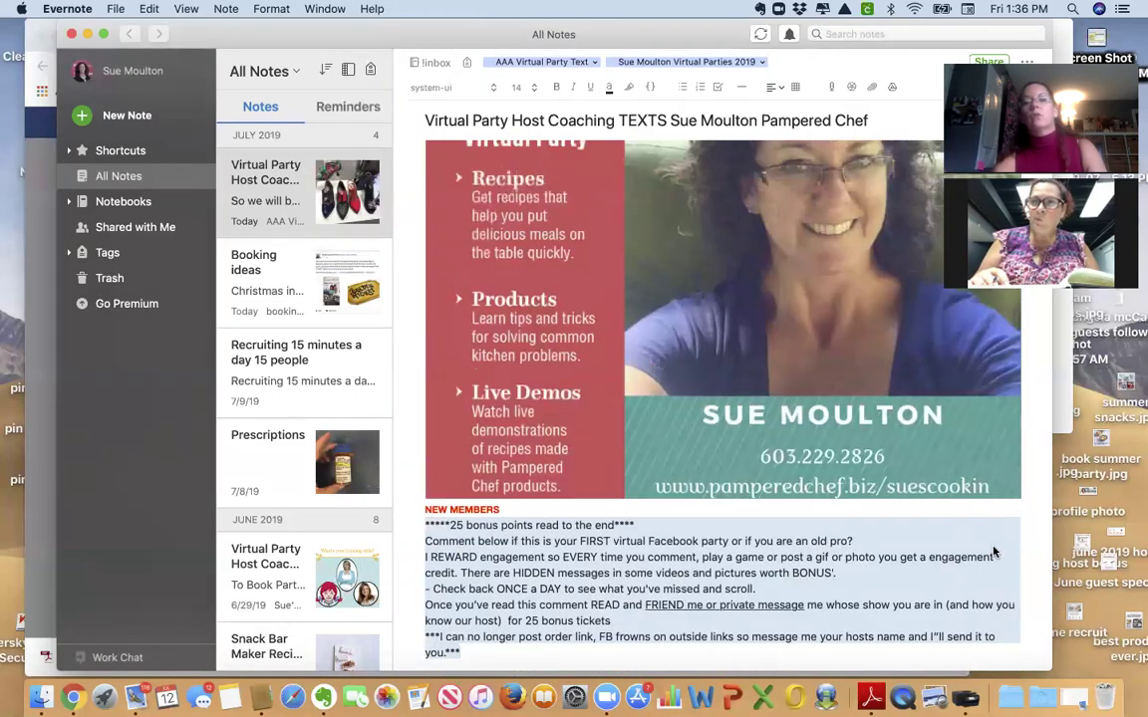
{"action": "scroll", "coordinate": [993, 551], "scroll_direction": "up", "scroll_amount": 3}
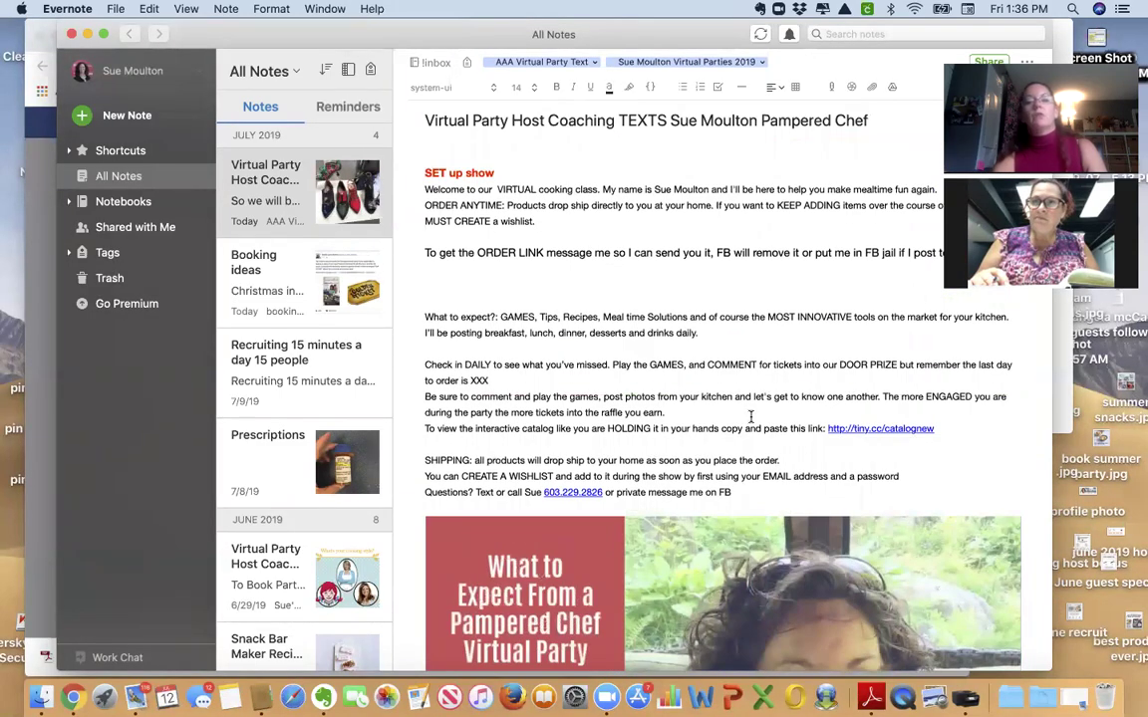
{"action": "left_click", "coordinate": [33, 478]}
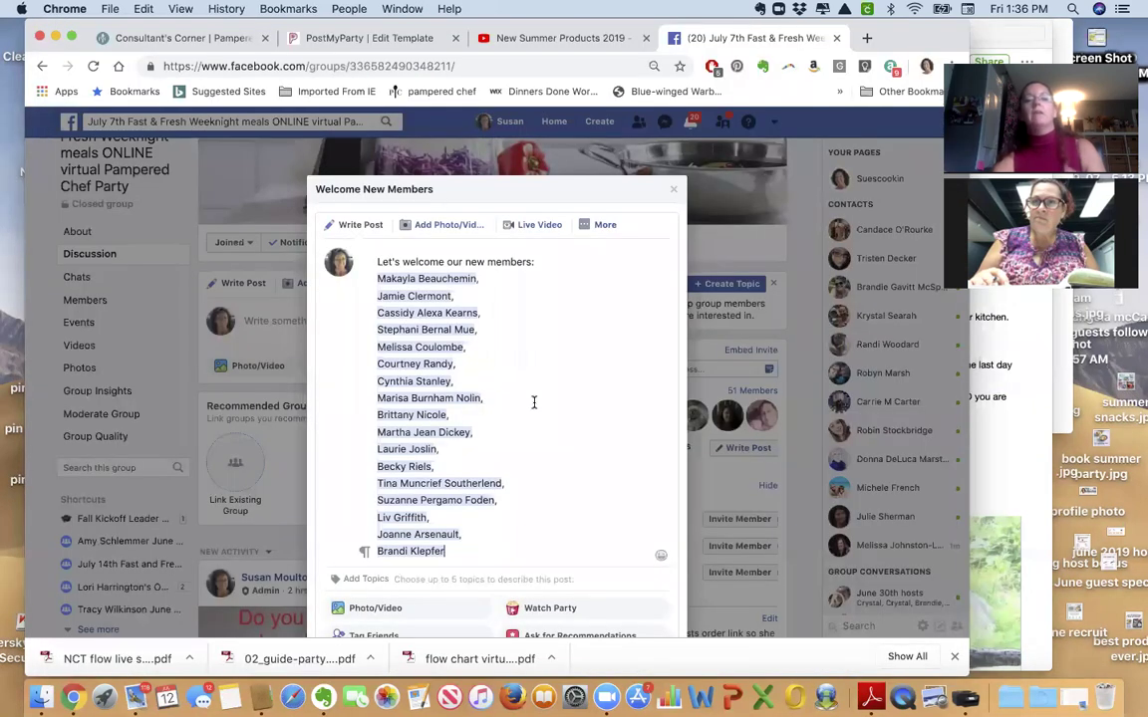
Replace the opening line: party ends tomorrow at 8:00pm, and request product or recipe wishes.
{"action": "left_click_drag", "start_coordinate": [537, 262], "coordinate": [343, 262]}
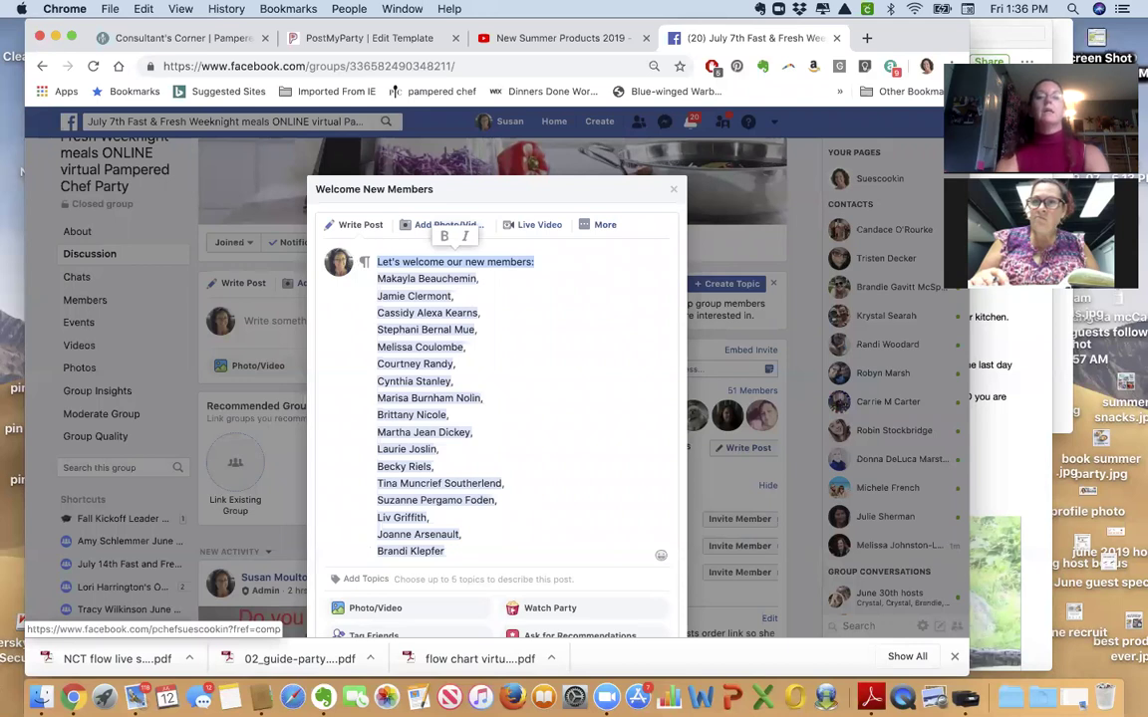
{"action": "type", "text": "So glad you all got to "}
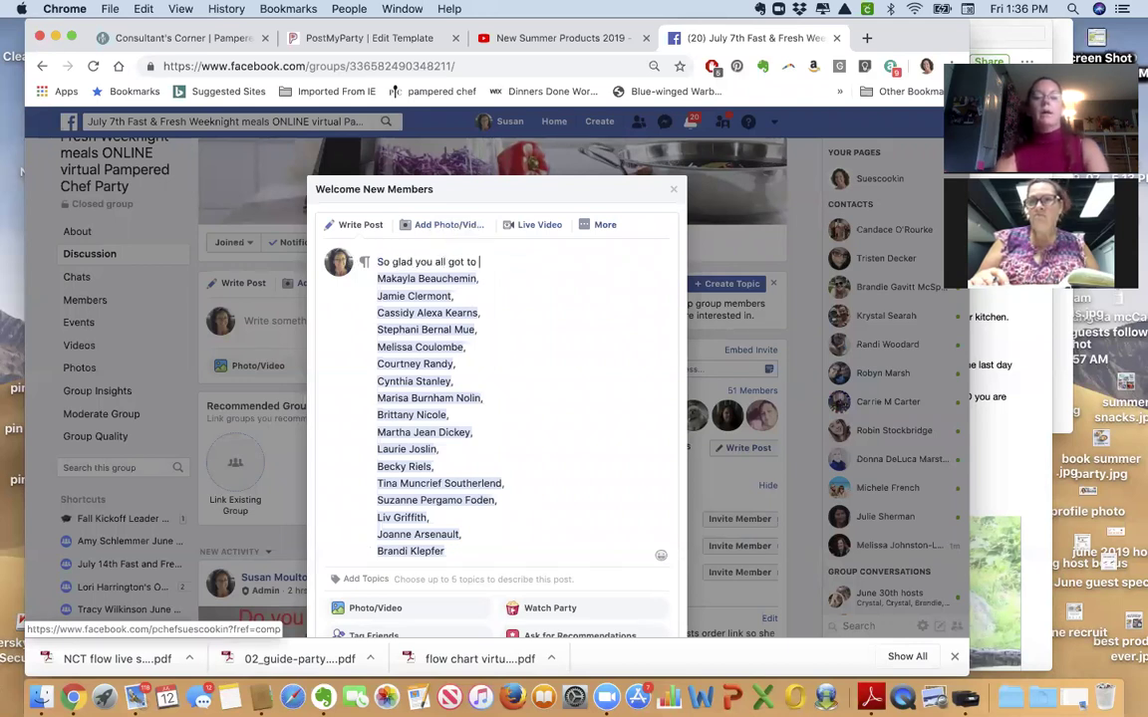
{"action": "type", "text": "jump in a"}
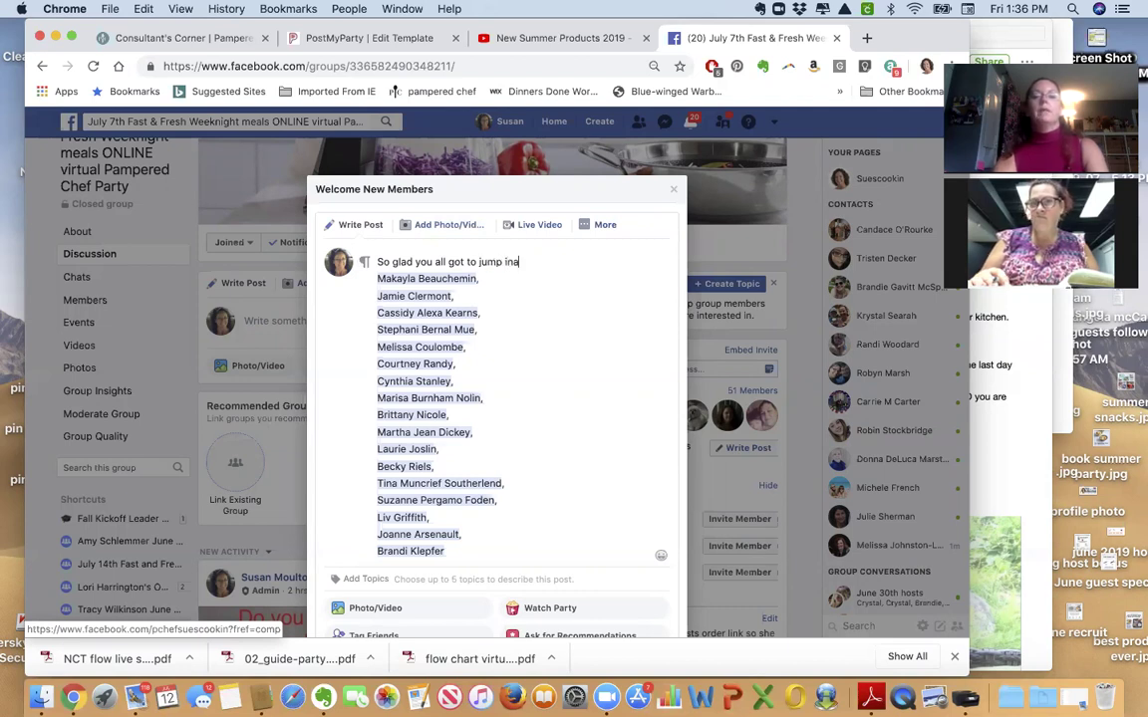
{"action": "type", "text": "nd see ha"}
{"action": "key", "text": "BackSpace"}
{"action": "type", "text": "waht"}
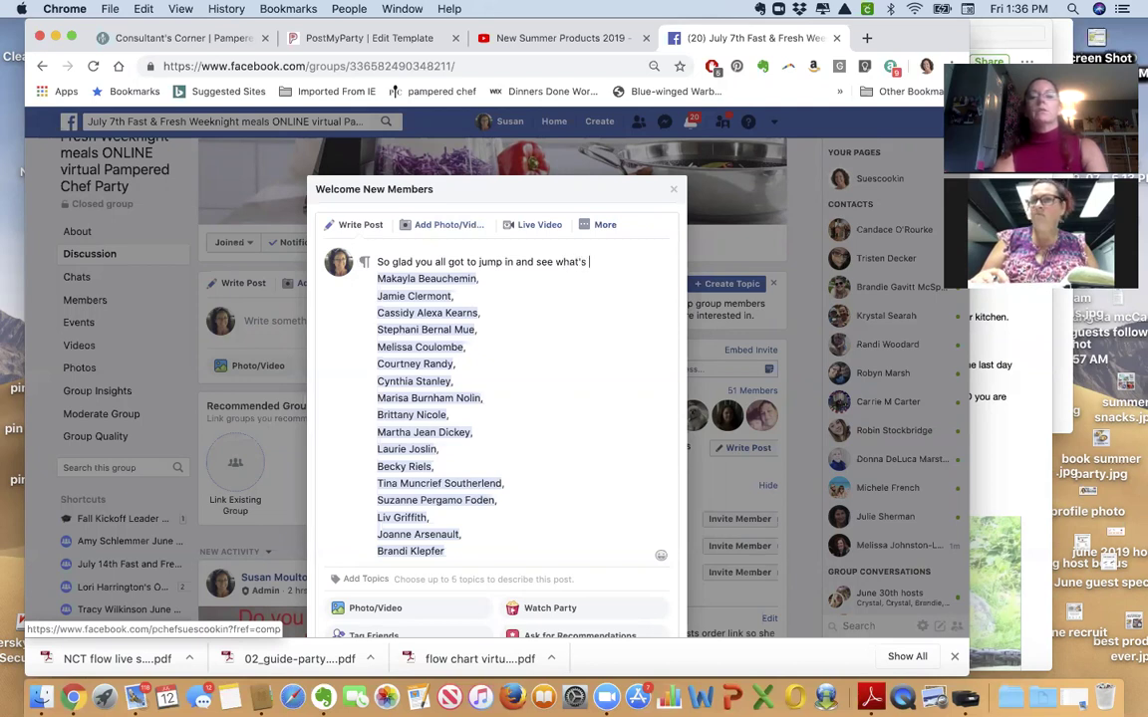
{"action": "type", "text": "we end tomorrow at 8:00pm"}
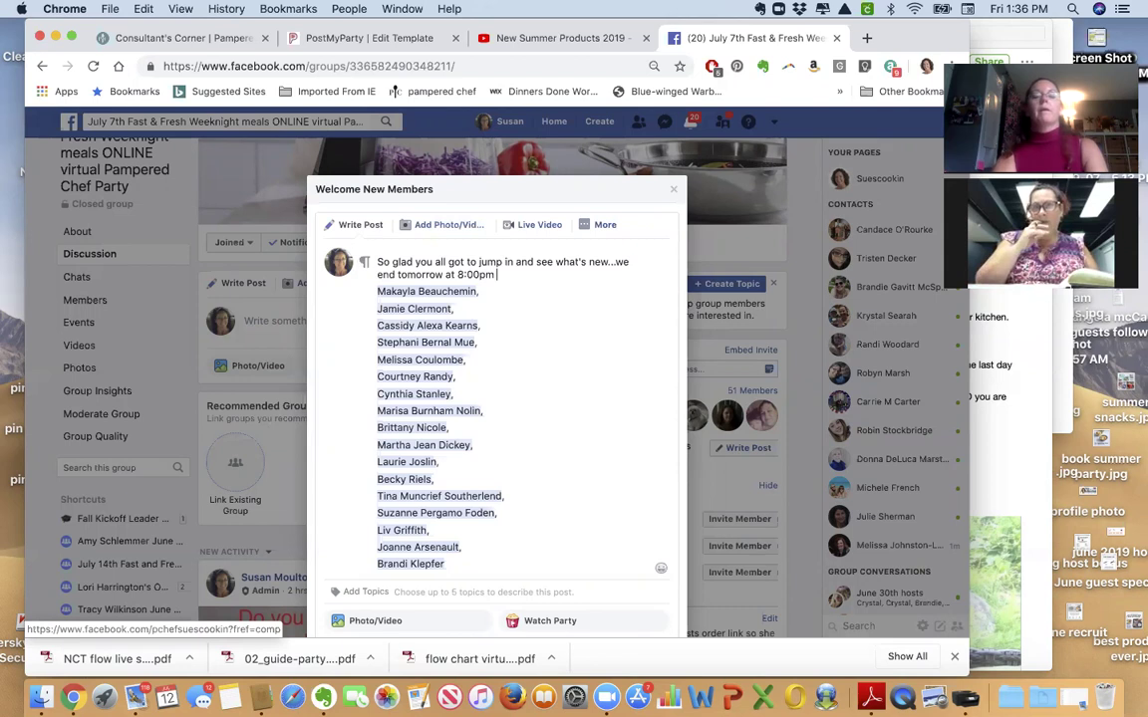
{"action": "type", "text": " Tell me"}
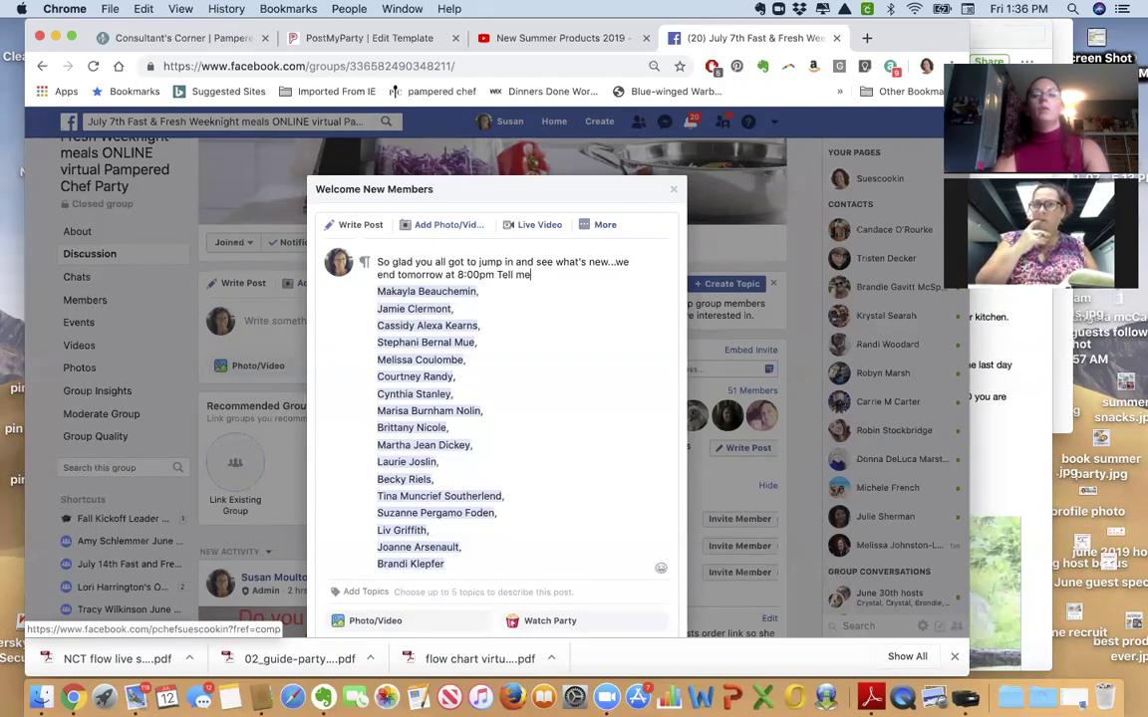
{"action": "type", "text": " what product"}
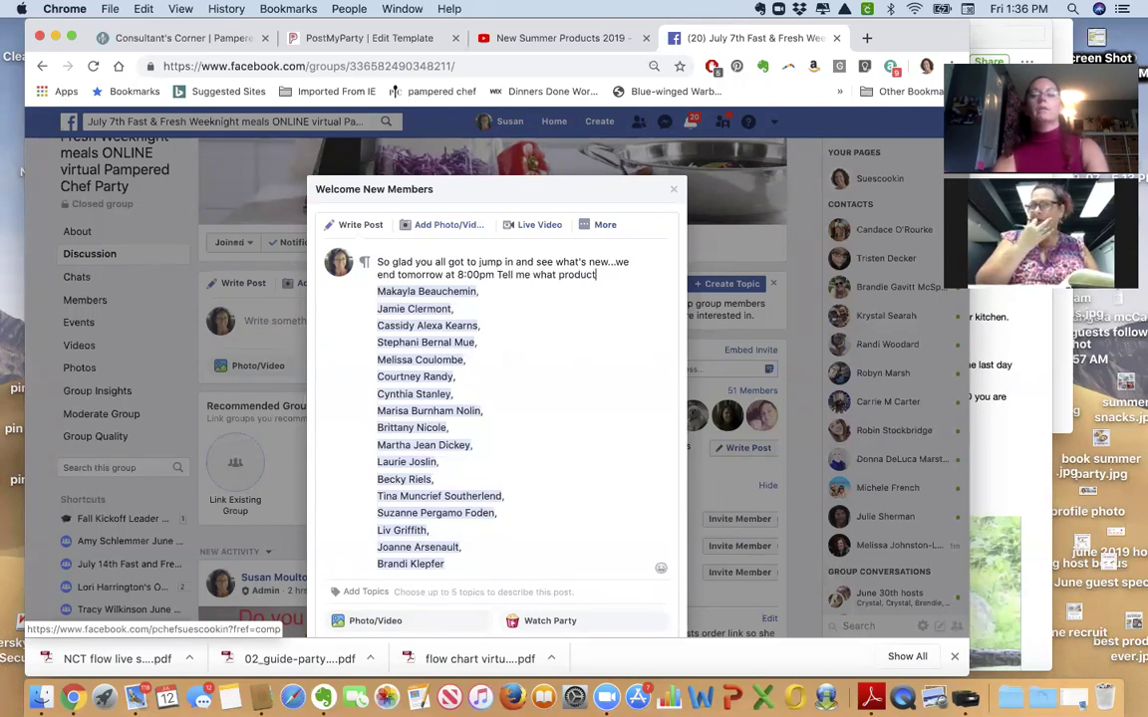
{"action": "type", "text": "s you"}
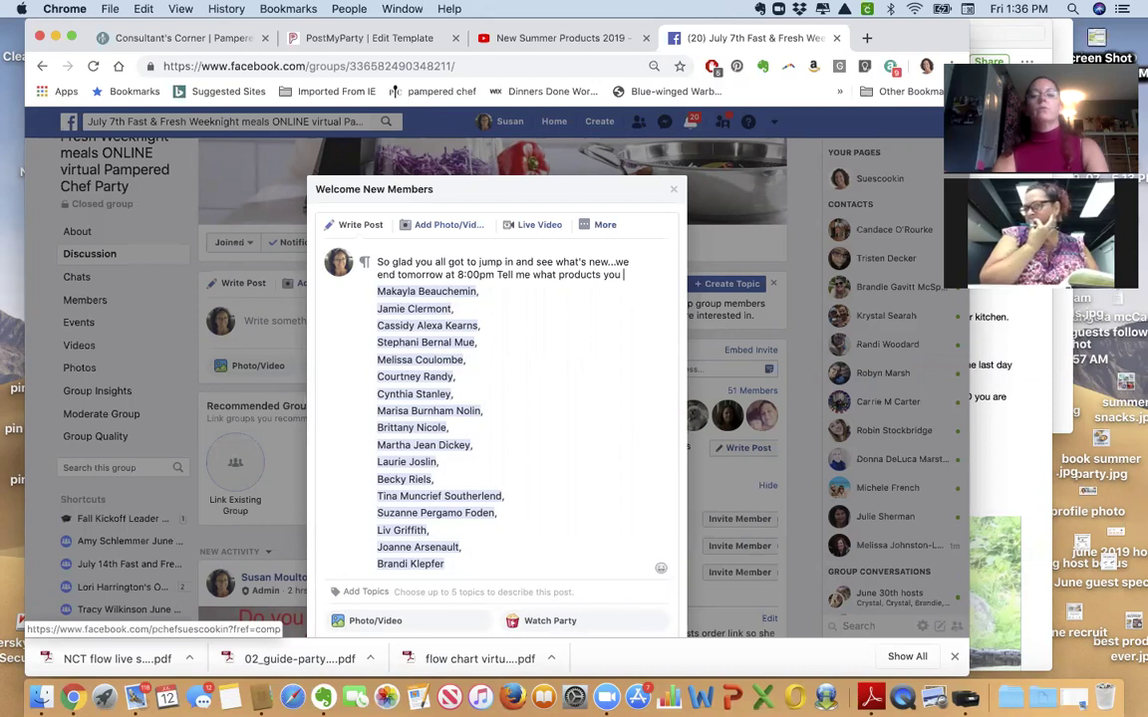
{"action": "type", "text": " would like to se"}
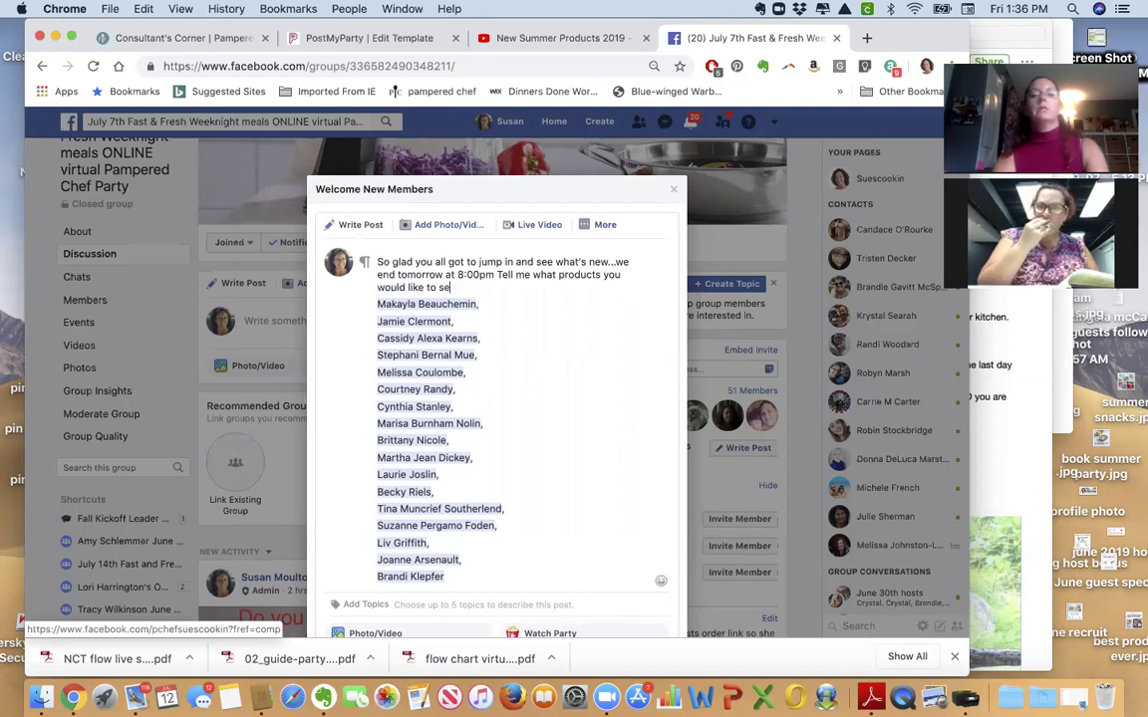
{"action": "type", "text": "e or recipe"}
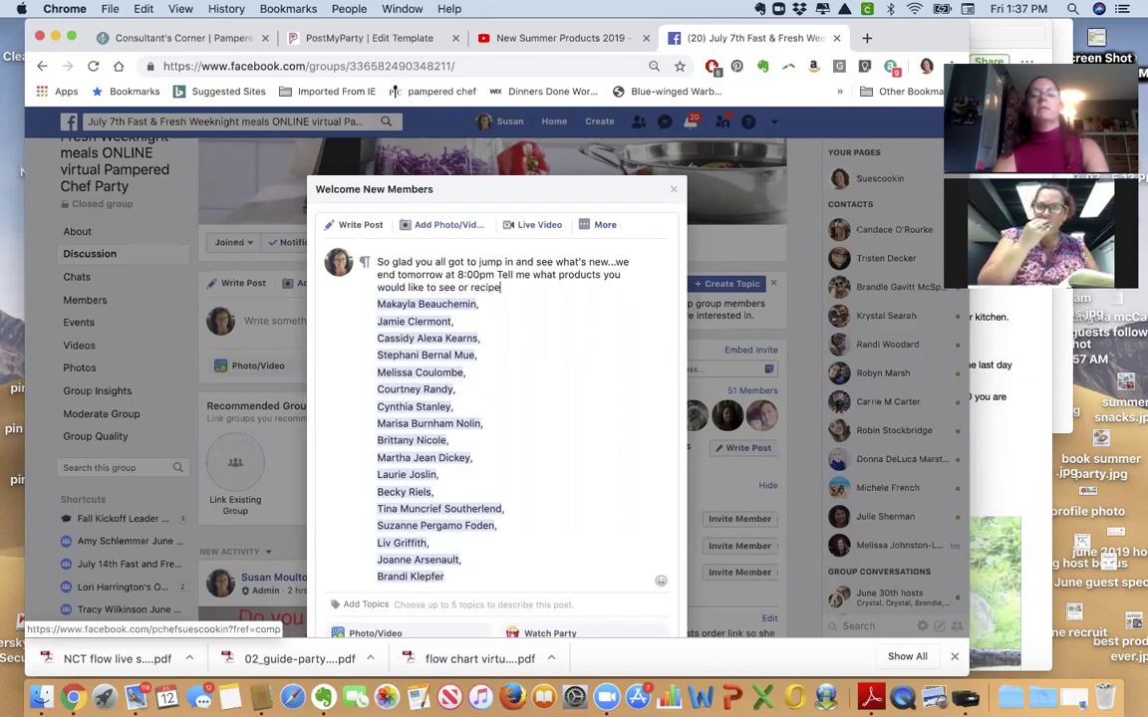
{"action": "type", "text": "s you need "}
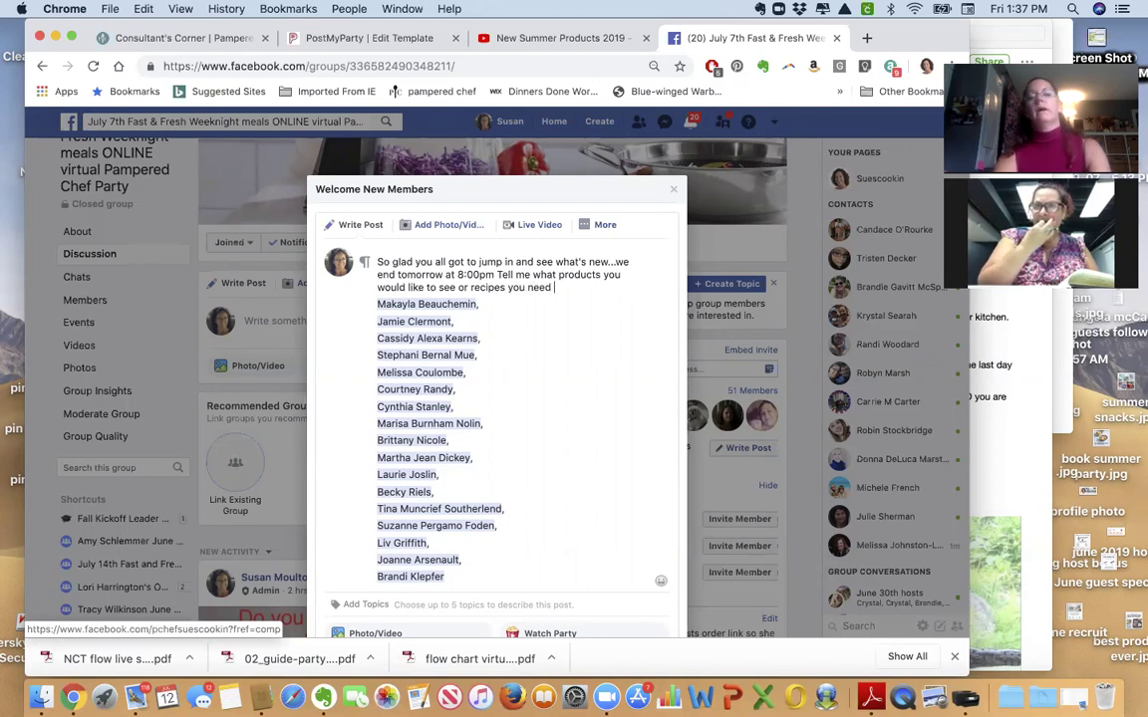
{"action": "type", "text": "I'll be happ"}
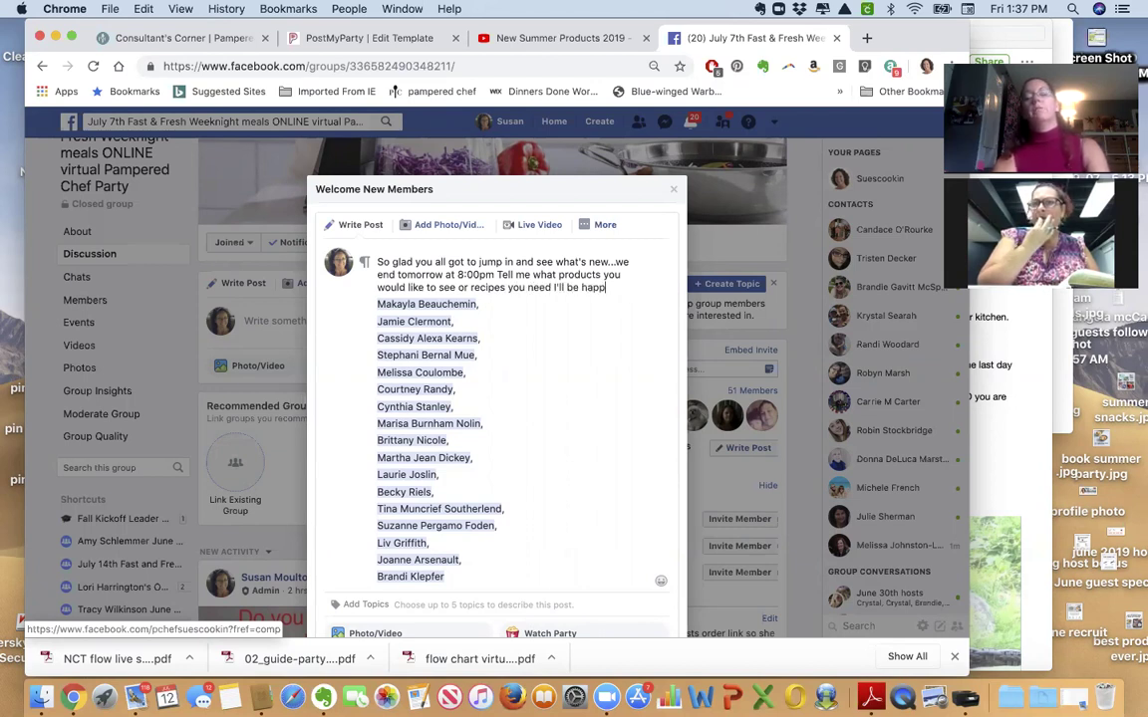
{"action": "type", "text": "y to post"}
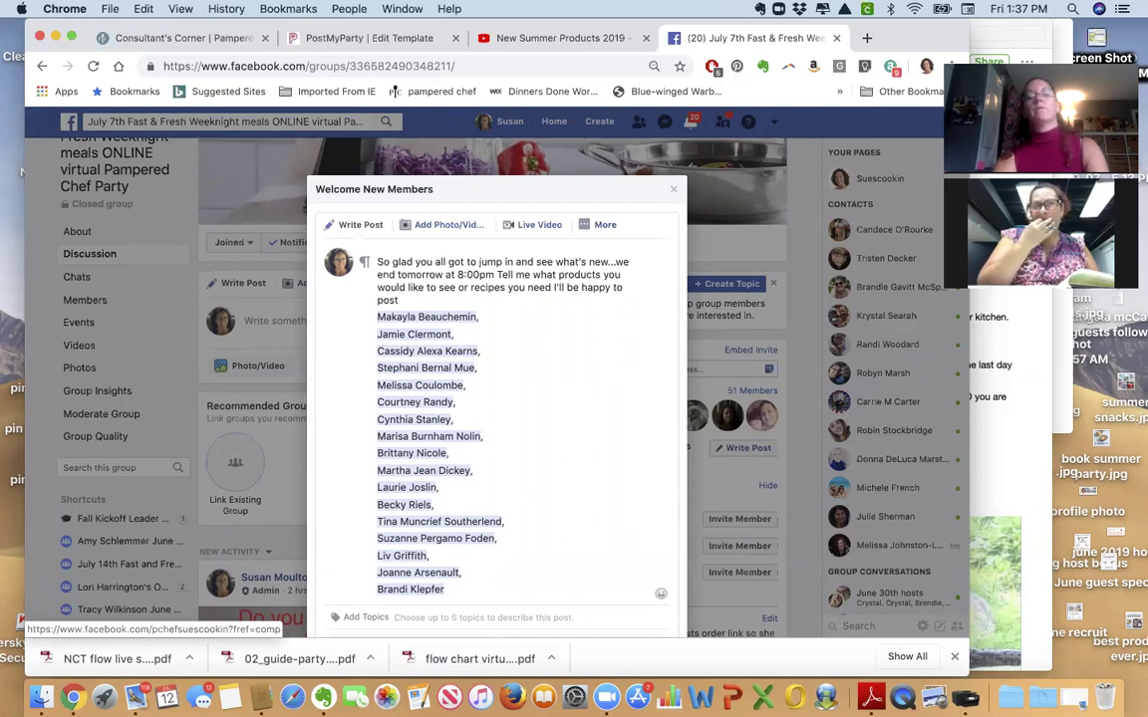
{"action": "type", "text": ". If you would like to "}
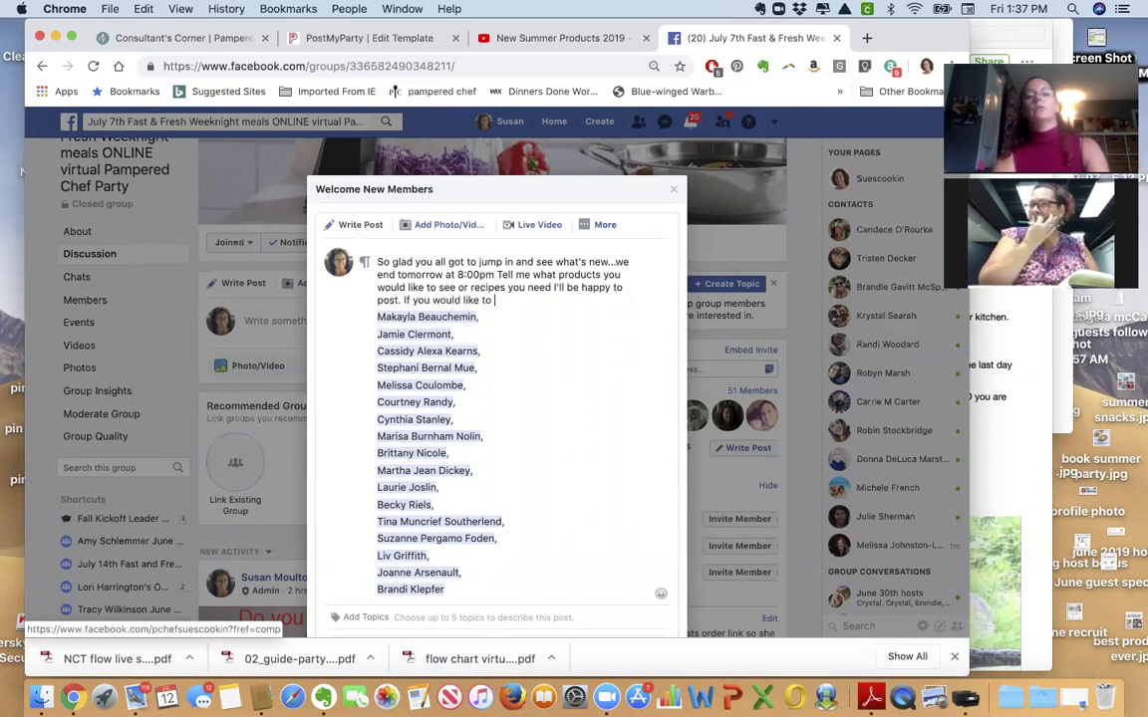
{"action": "type", "text": "earn a fR"}
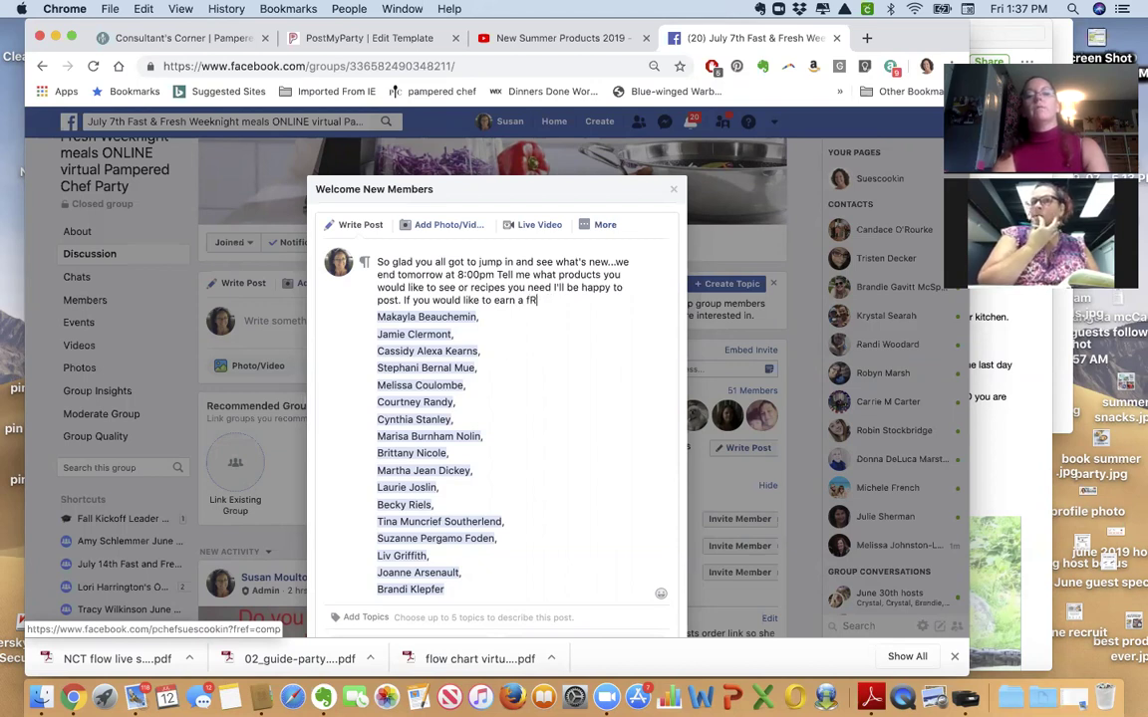
{"action": "type", "text": "EEEE shopping spree yourself on July 28th I'm doing a Christmas in JUL"}
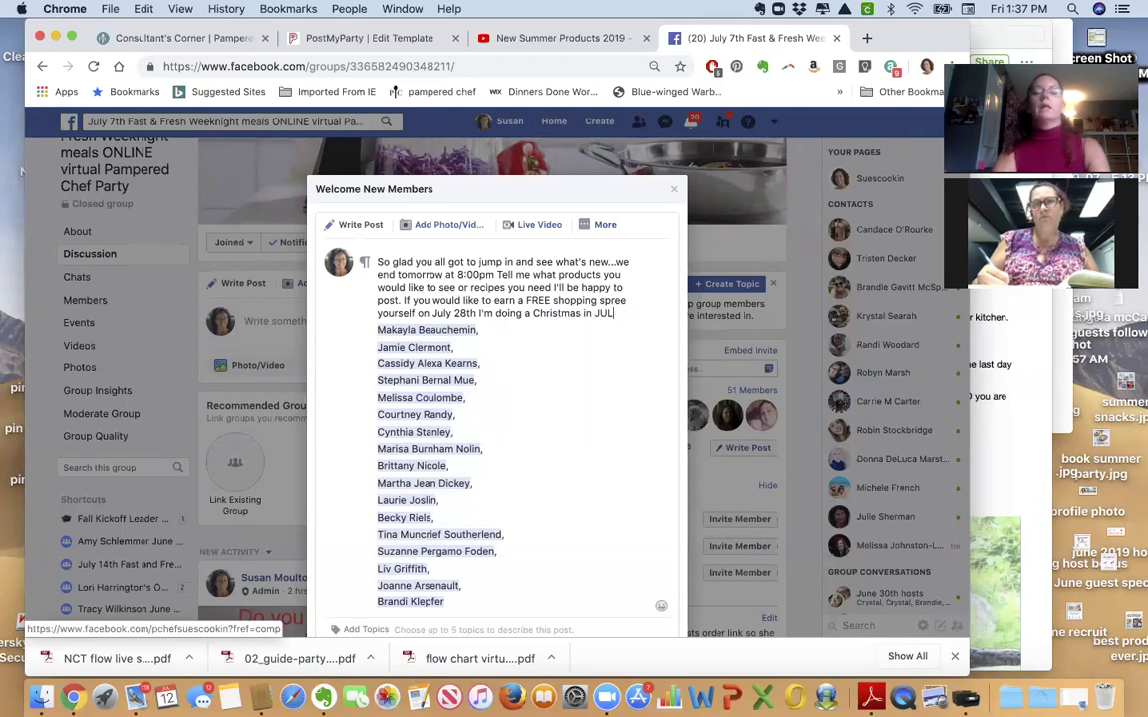
{"action": "type", "text": "Y b"}
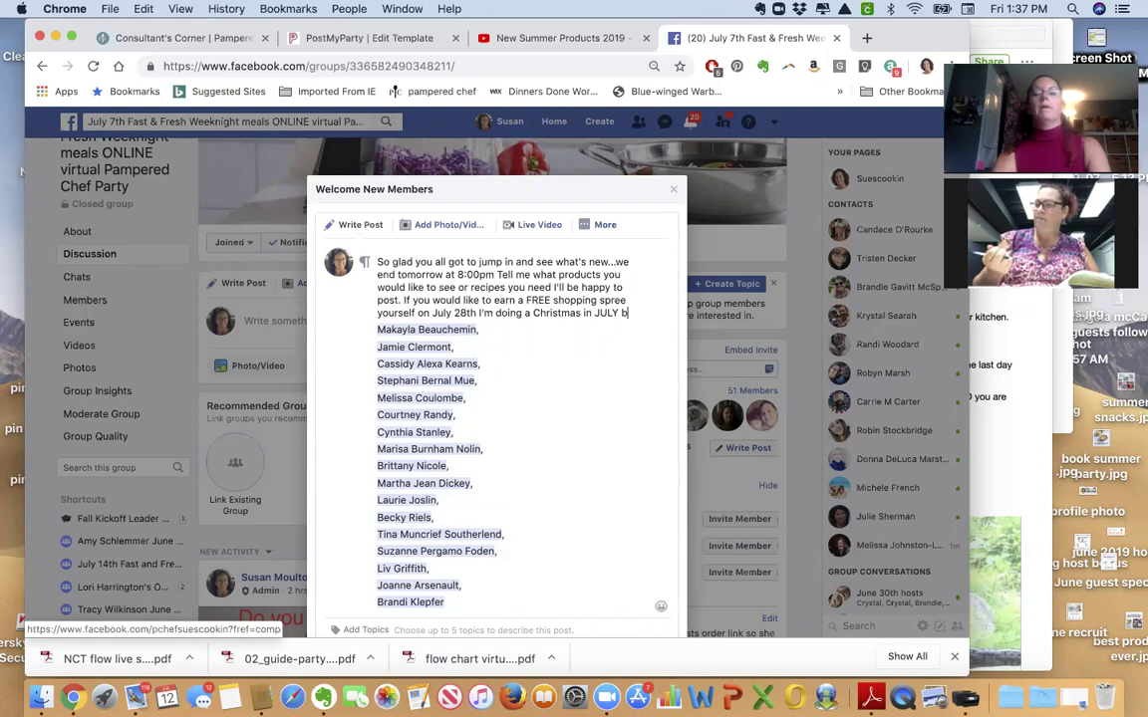
{"action": "key", "text": "BackSpace"}
{"action": "type", "text": "them"}
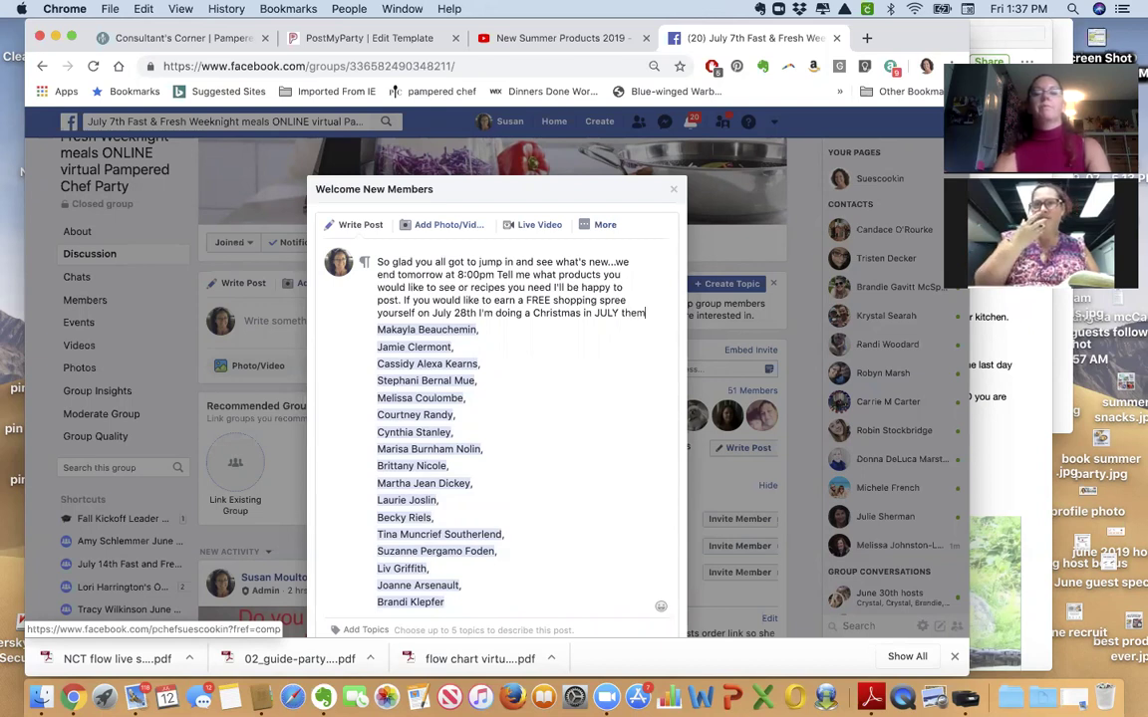
{"action": "type", "text": "e with lots"}
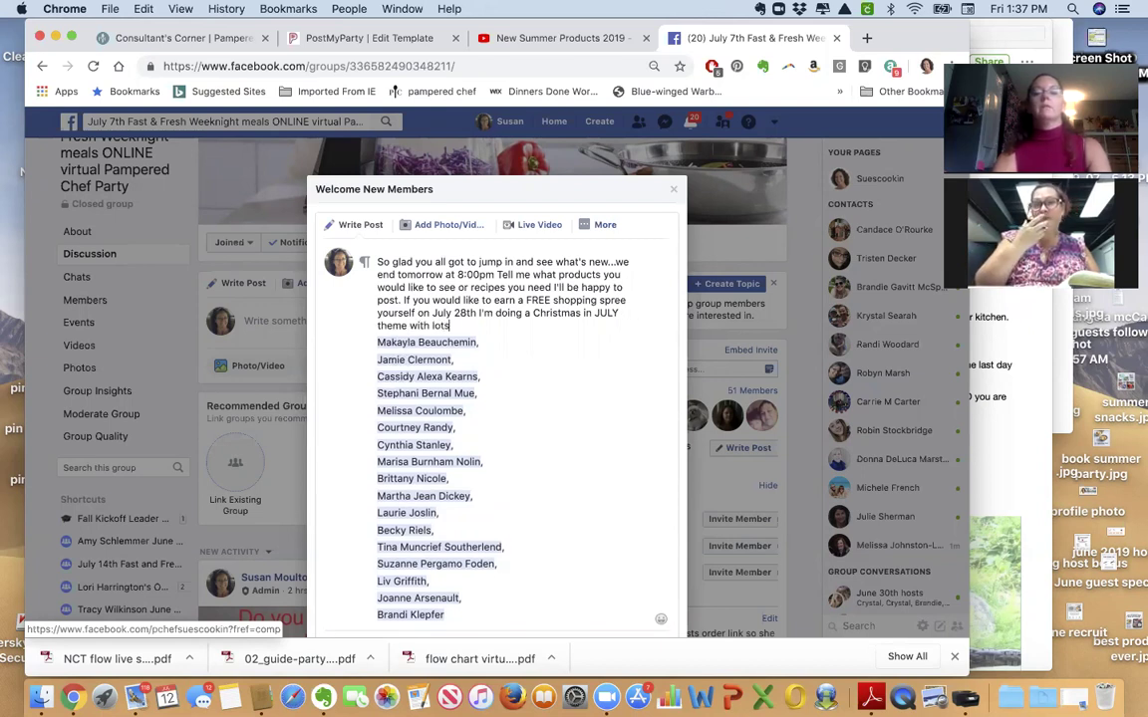
{"action": "type", "text": " of fun prizes and videos."}
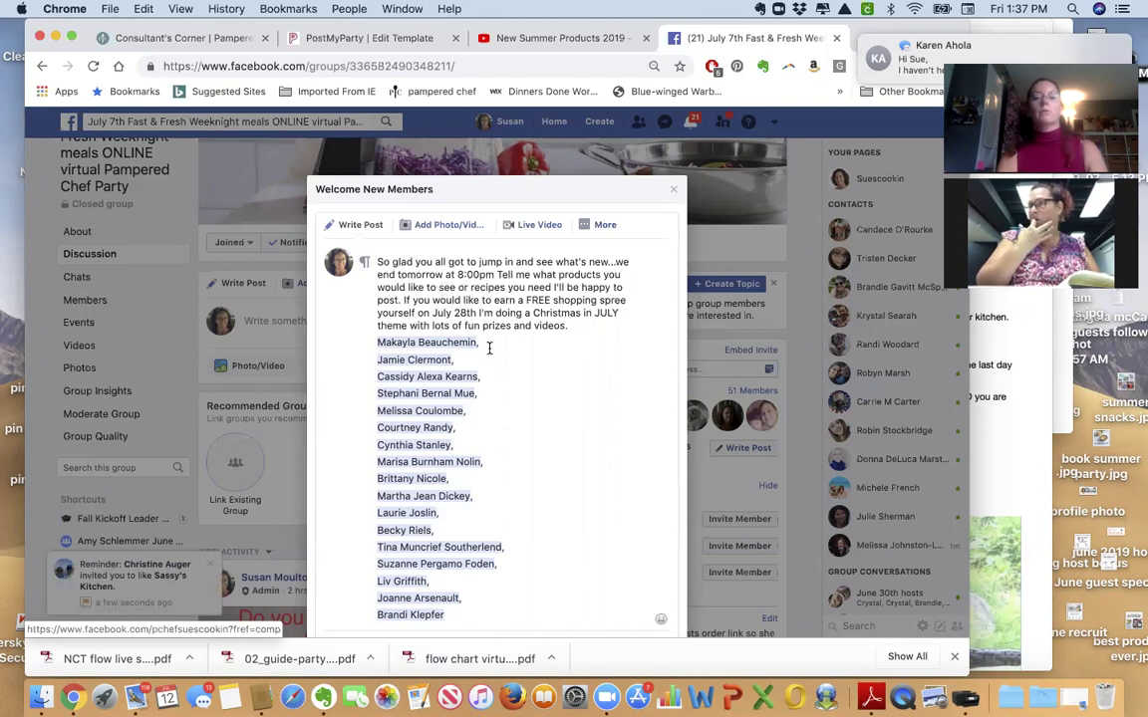
Attach the 'Christmas is coming!' GIF, found by searching 'christmas', to the welcome post.
{"action": "scroll", "coordinate": [509, 362], "scroll_direction": "down", "scroll_amount": 3}
{"action": "scroll", "coordinate": [509, 362], "scroll_direction": "down", "scroll_amount": 3}
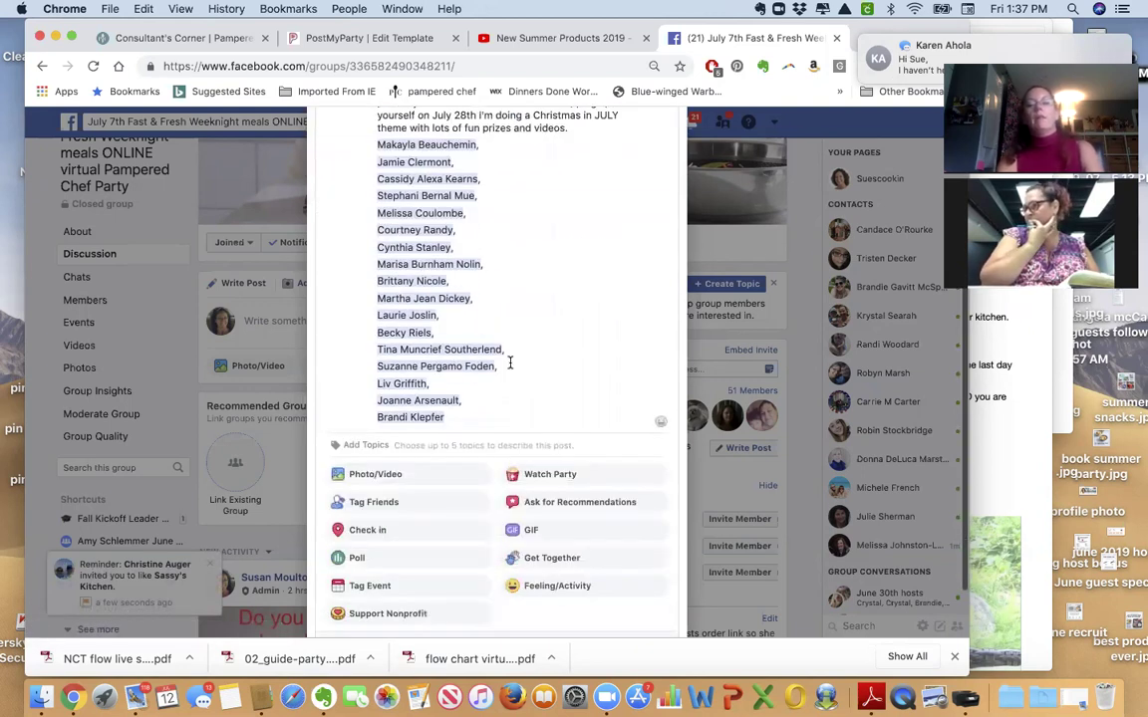
{"action": "left_click", "coordinate": [556, 465]}
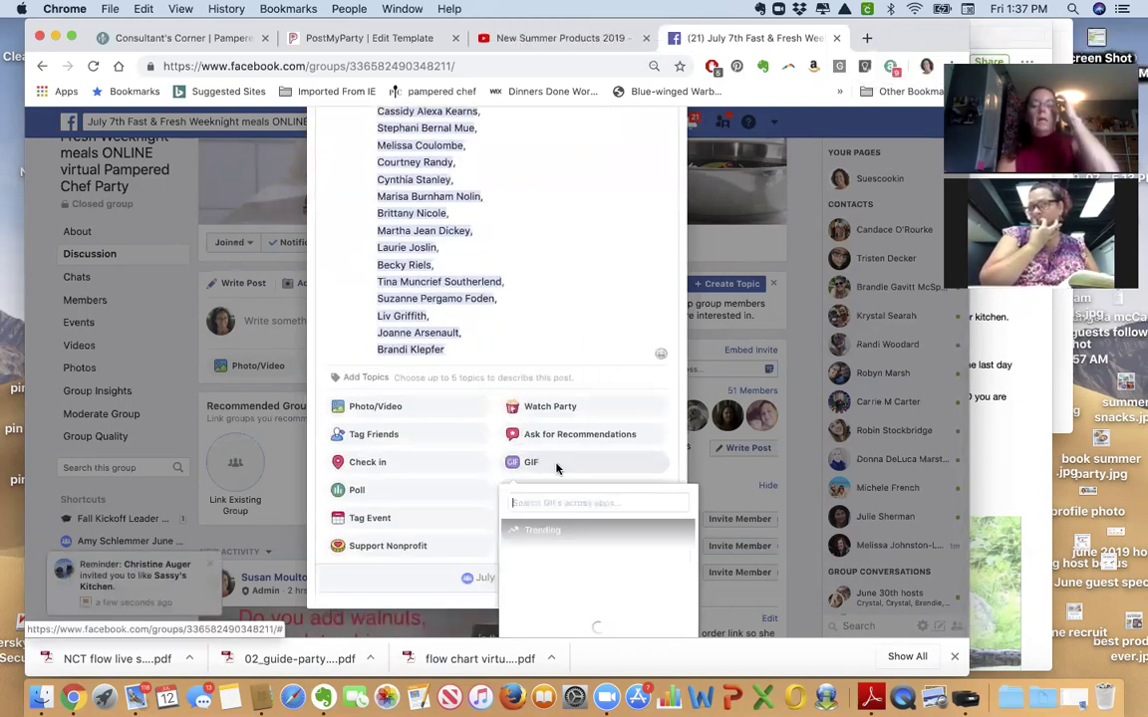
{"action": "type", "text": "chri"}
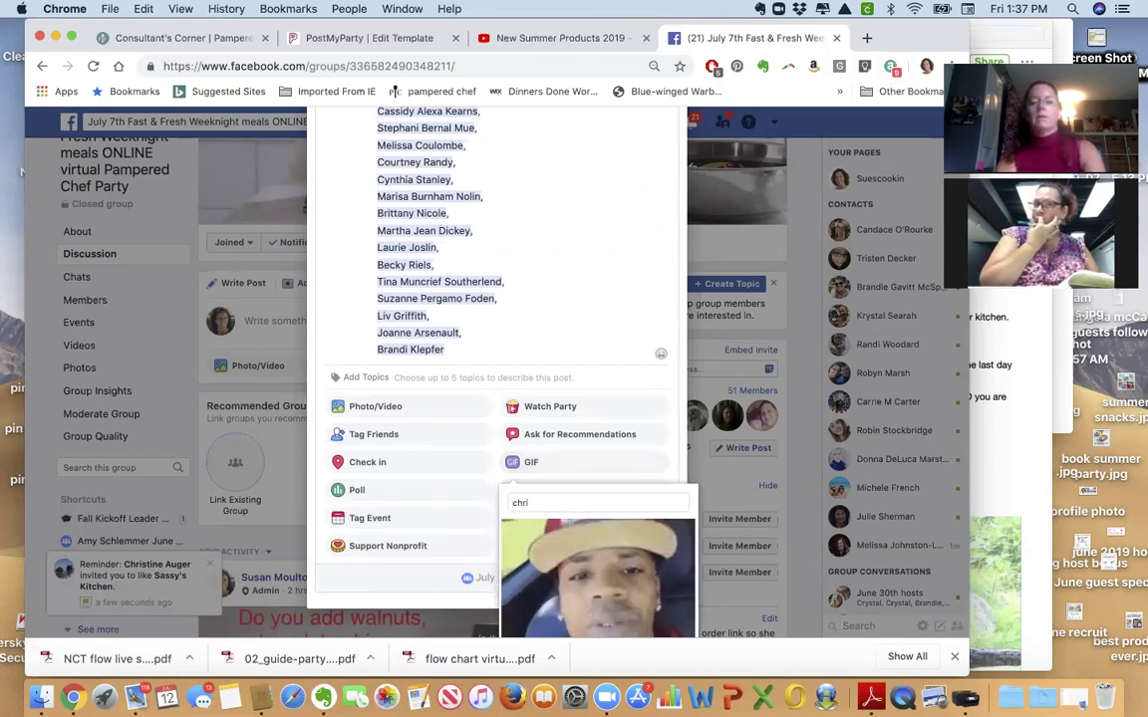
{"action": "type", "text": "stmas"}
{"action": "scroll", "coordinate": [602, 488], "scroll_direction": "down", "scroll_amount": 2}
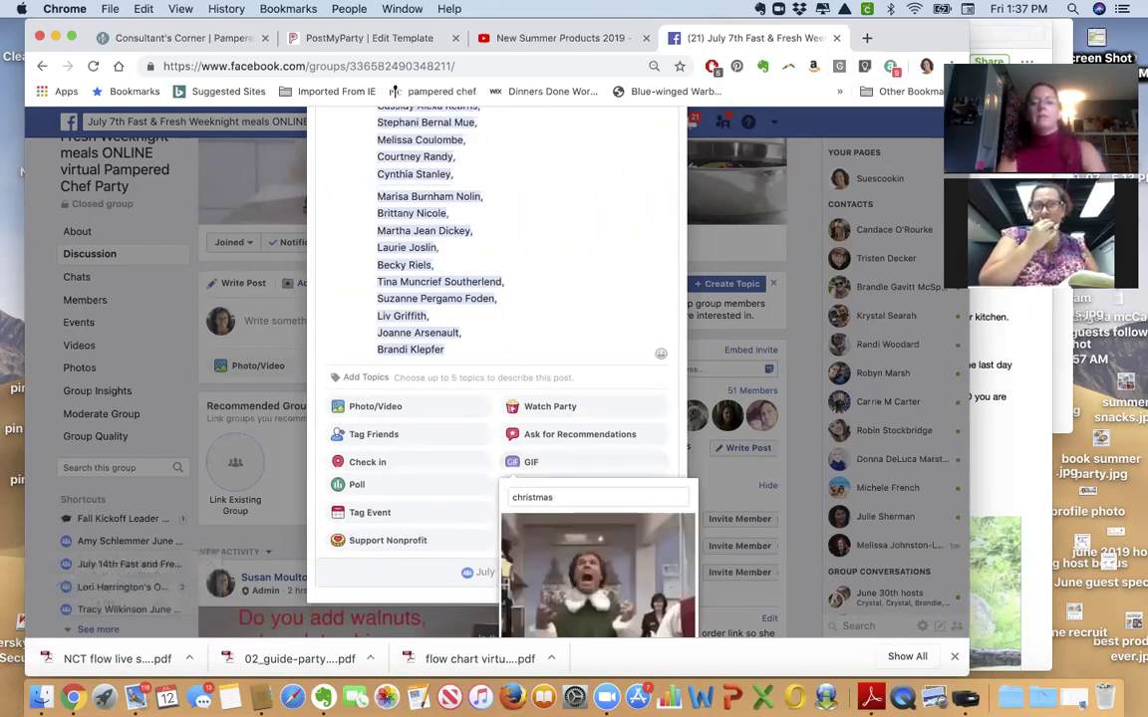
{"action": "left_click", "coordinate": [603, 487]}
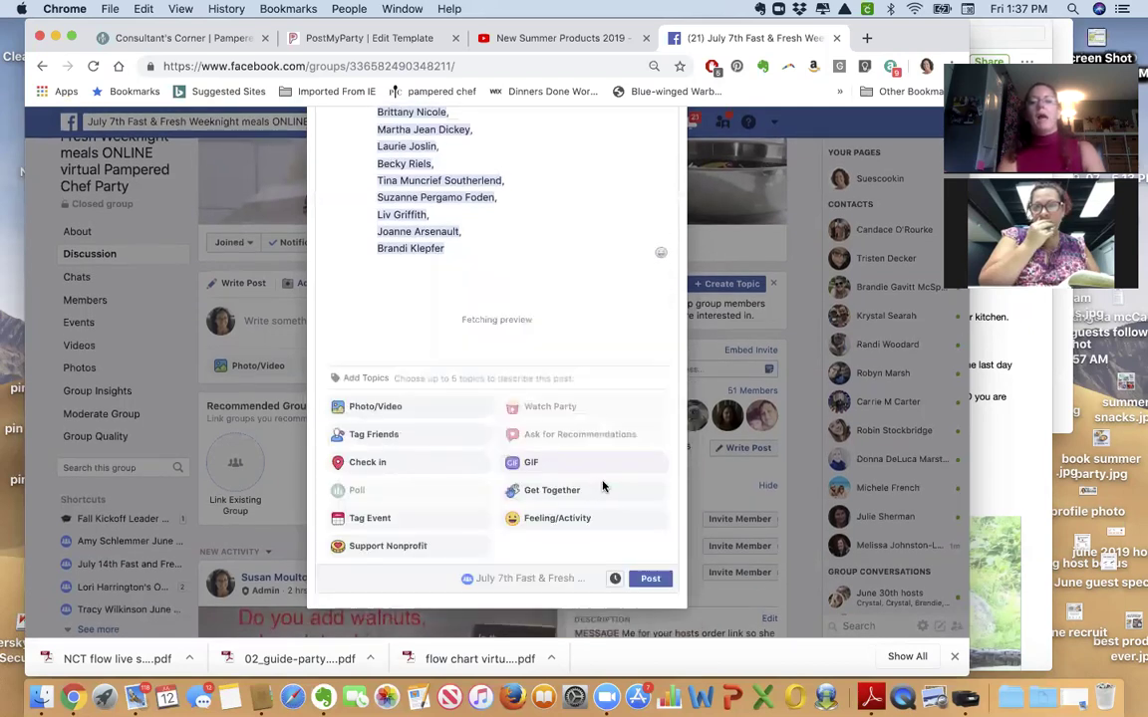
Publish the welcome post to the July 7th Fast & Fresh group.
{"action": "scroll", "coordinate": [603, 487], "scroll_direction": "down", "scroll_amount": 4}
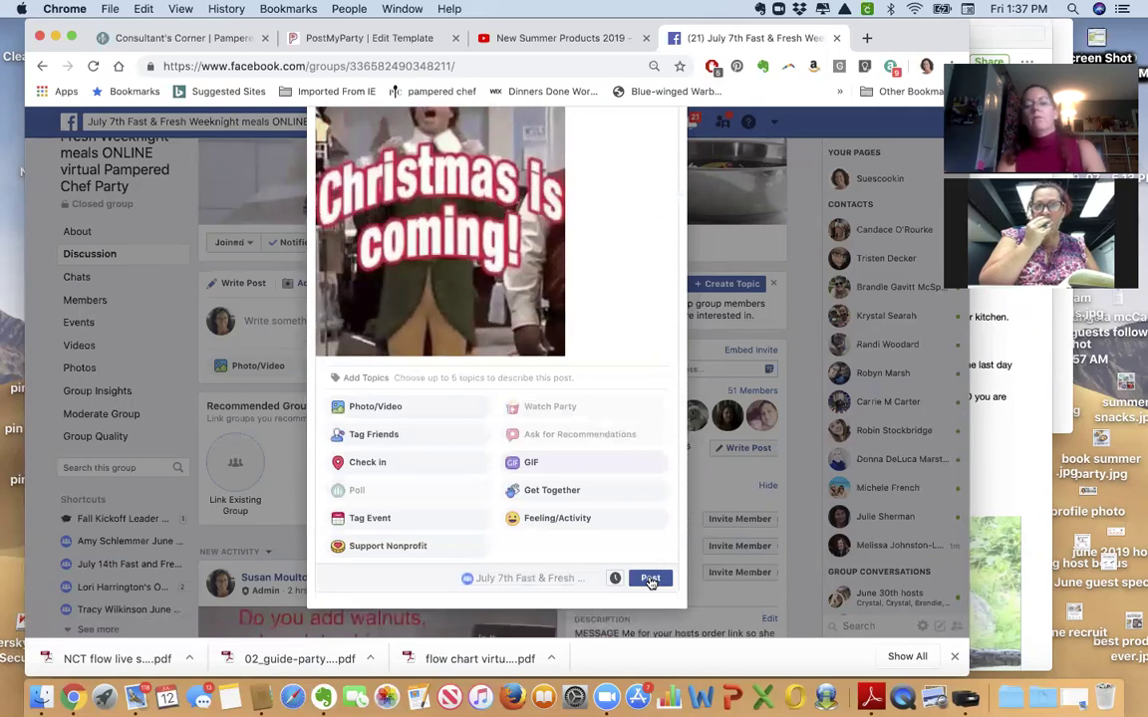
{"action": "left_click", "coordinate": [650, 579]}
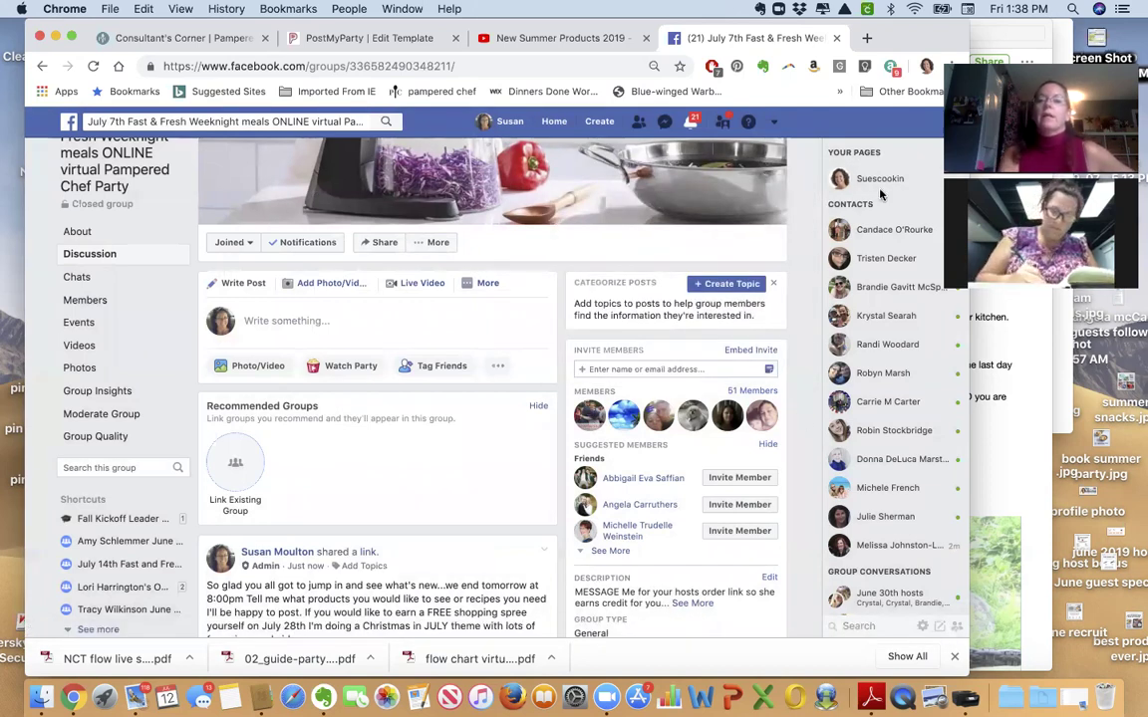
{"action": "mouse_move", "coordinate": [859, 179]}
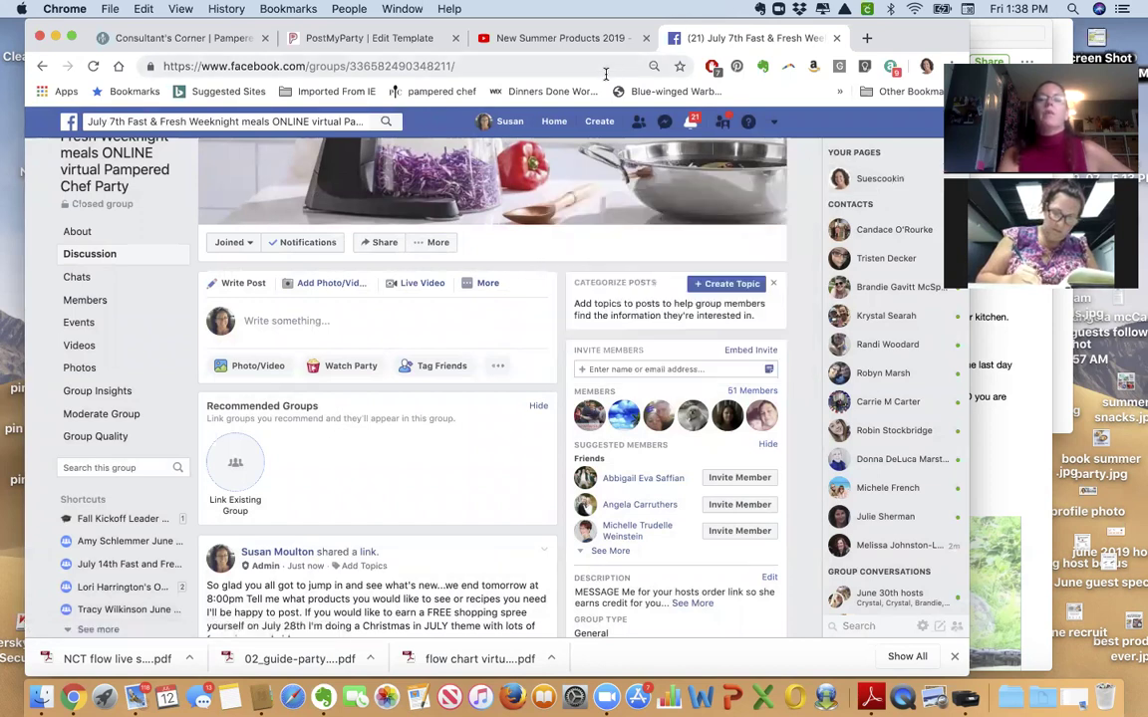
In PostMyParty, start scheduling a new party from the Parties section.
{"action": "left_click", "coordinate": [346, 40]}
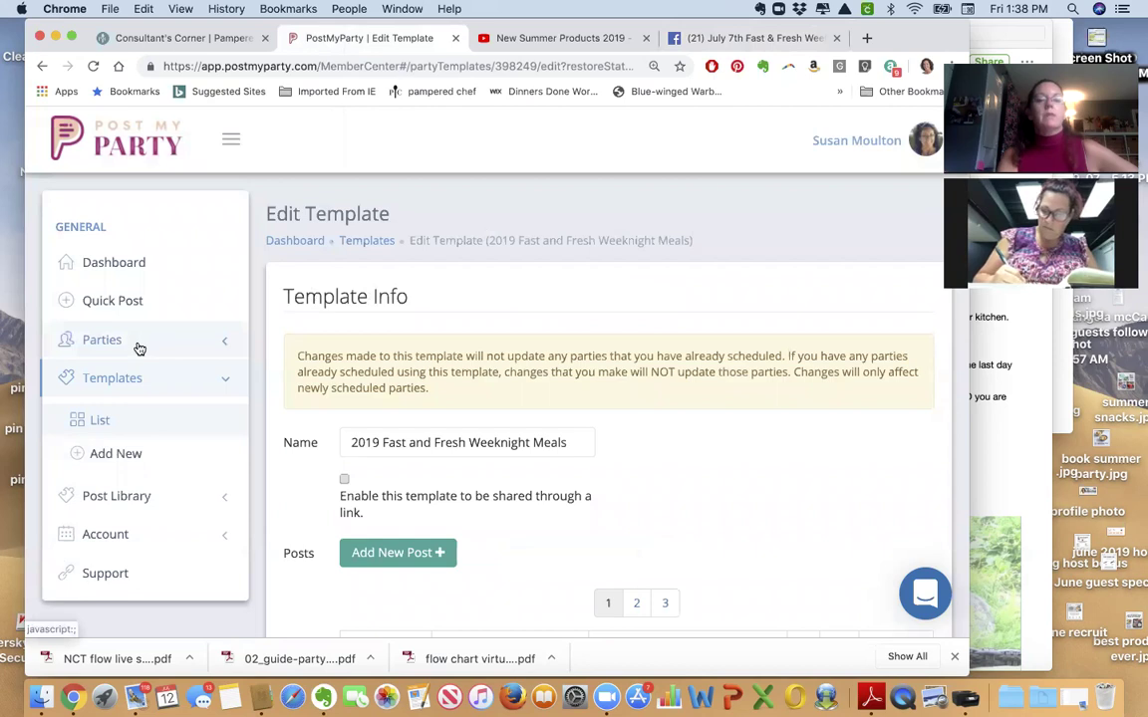
{"action": "left_click", "coordinate": [139, 349]}
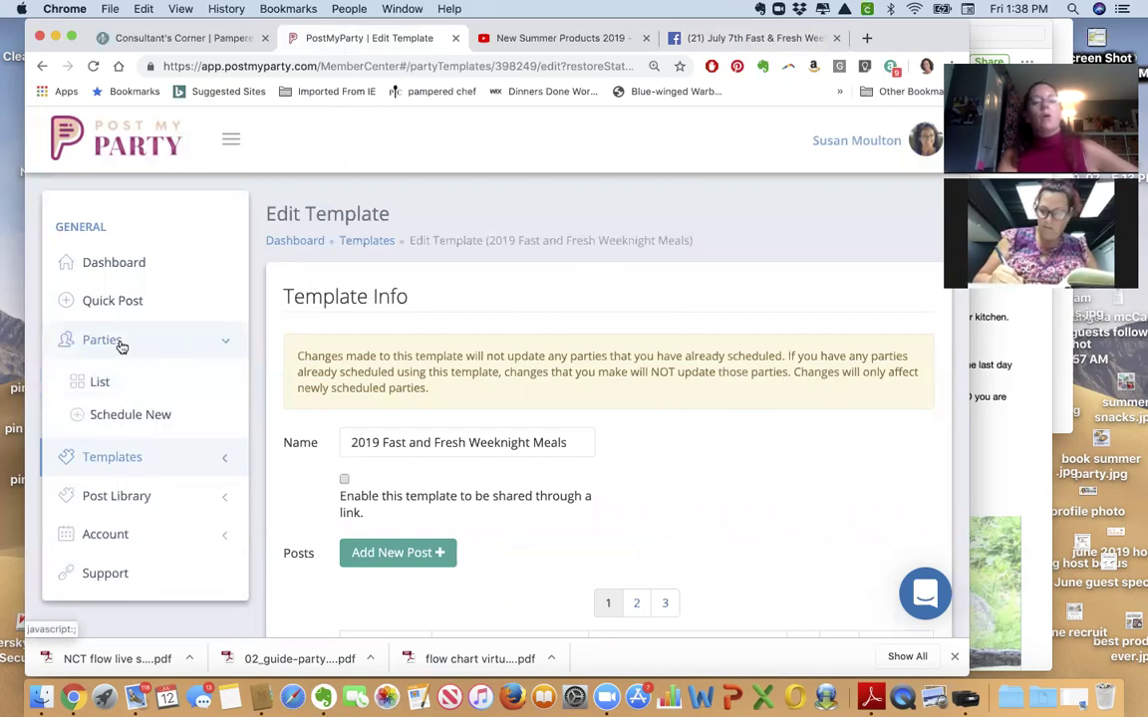
{"action": "scroll", "coordinate": [395, 190], "scroll_direction": "down", "scroll_amount": 3}
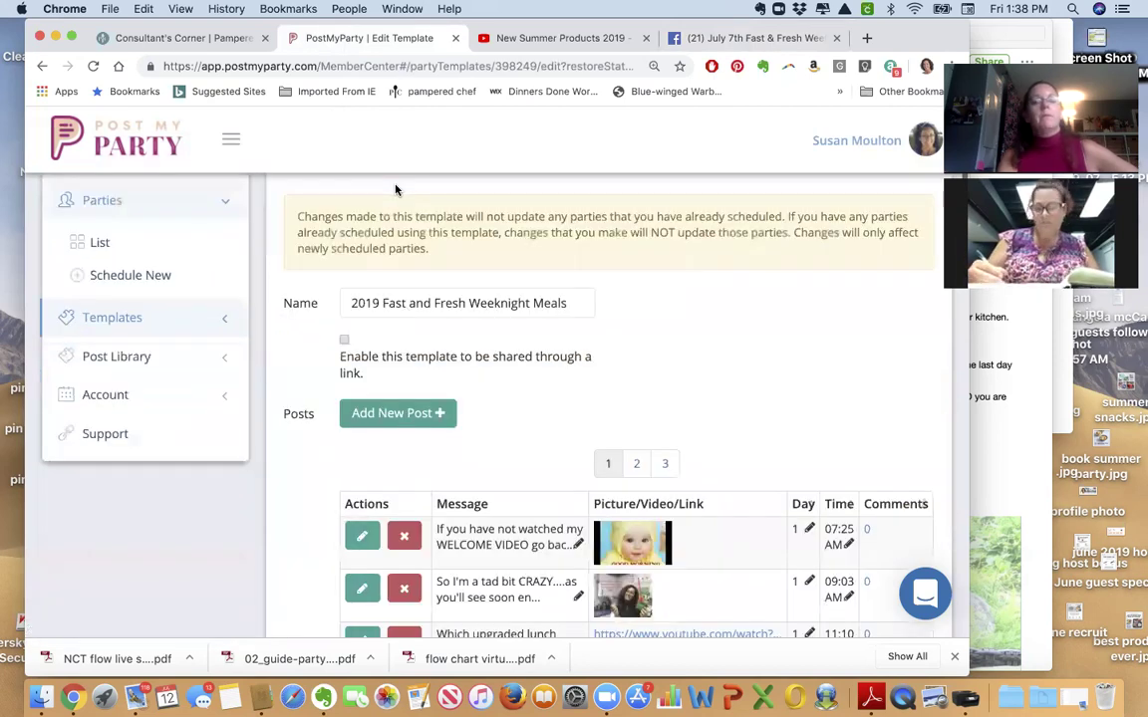
{"action": "scroll", "coordinate": [299, 259], "scroll_direction": "up", "scroll_amount": 1}
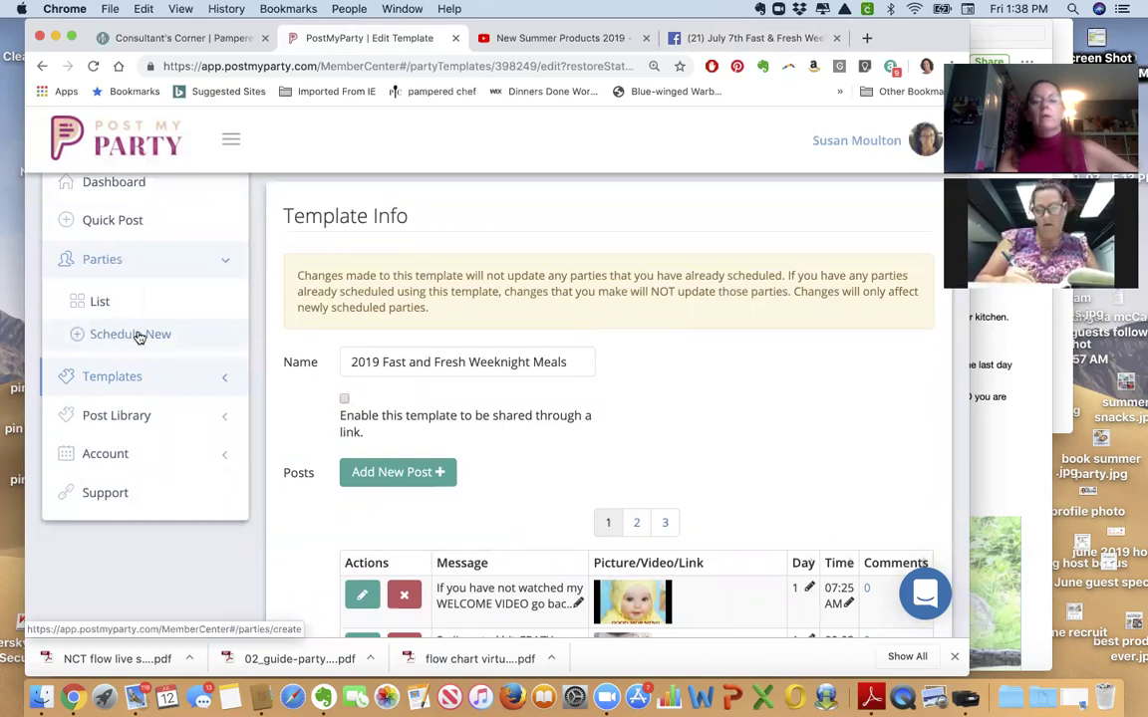
{"action": "left_click", "coordinate": [139, 335]}
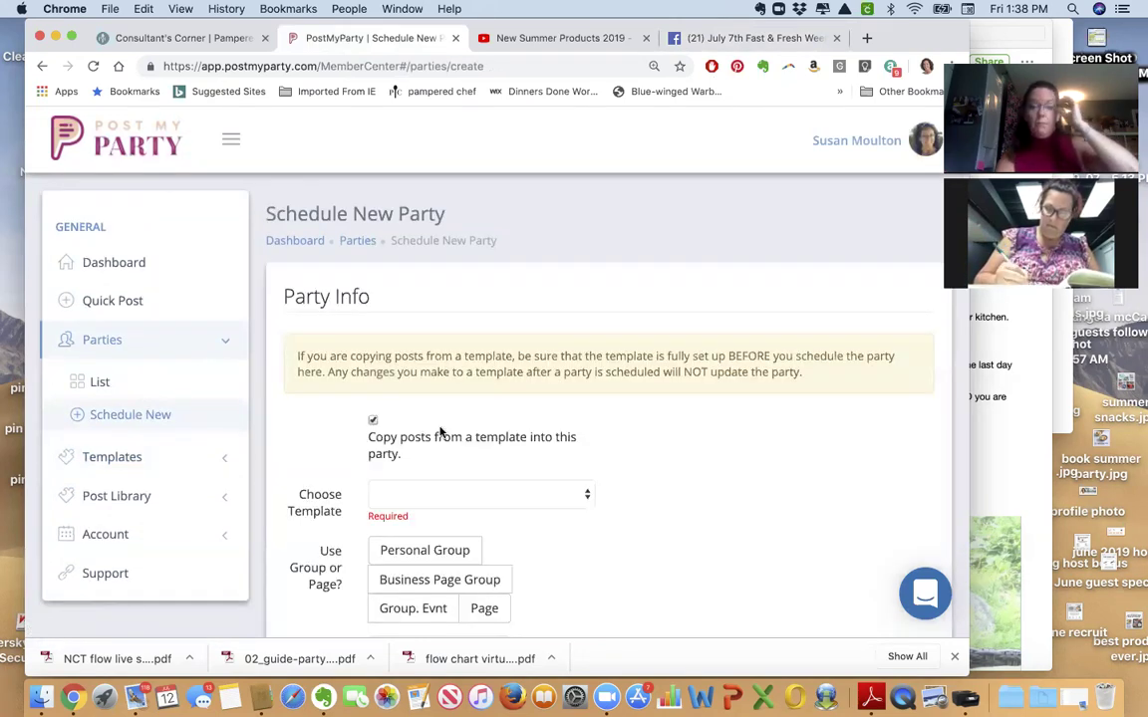
Pick the 12 Days of Christmas 2 a day template for a Business Page Group, then return to Facebook.
{"action": "left_click", "coordinate": [476, 492]}
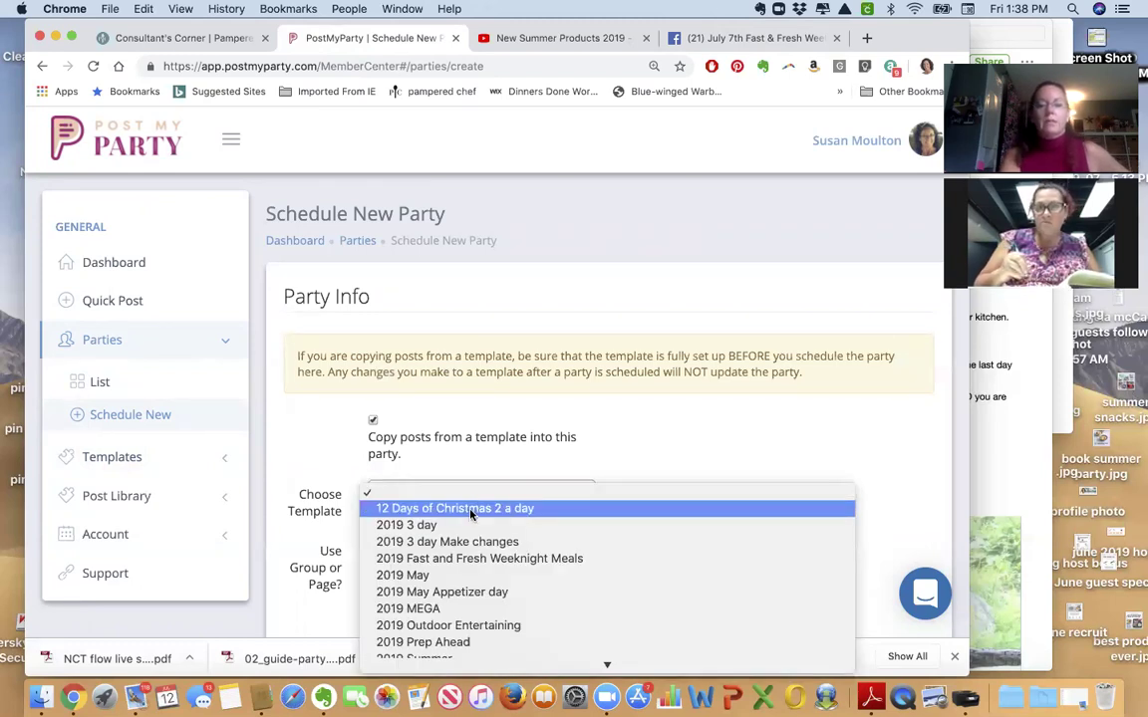
{"action": "scroll", "coordinate": [473, 514], "scroll_direction": "down", "scroll_amount": 5}
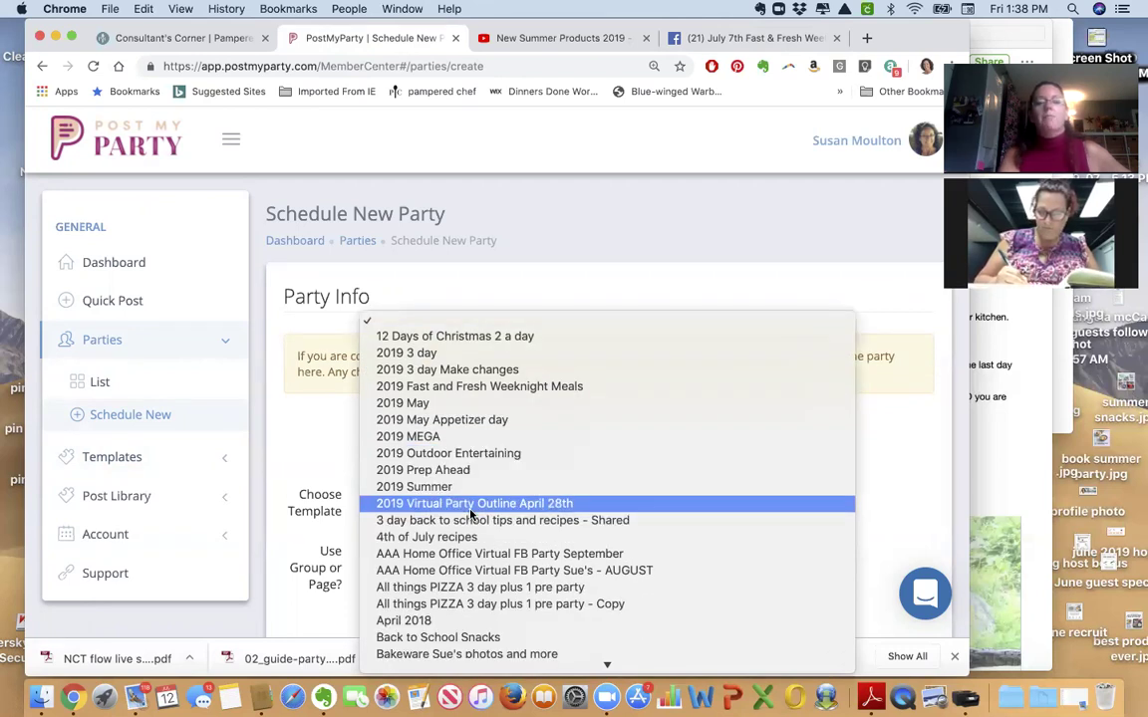
{"action": "left_click", "coordinate": [491, 337]}
{"action": "scroll", "coordinate": [491, 337], "scroll_direction": "down", "scroll_amount": 4}
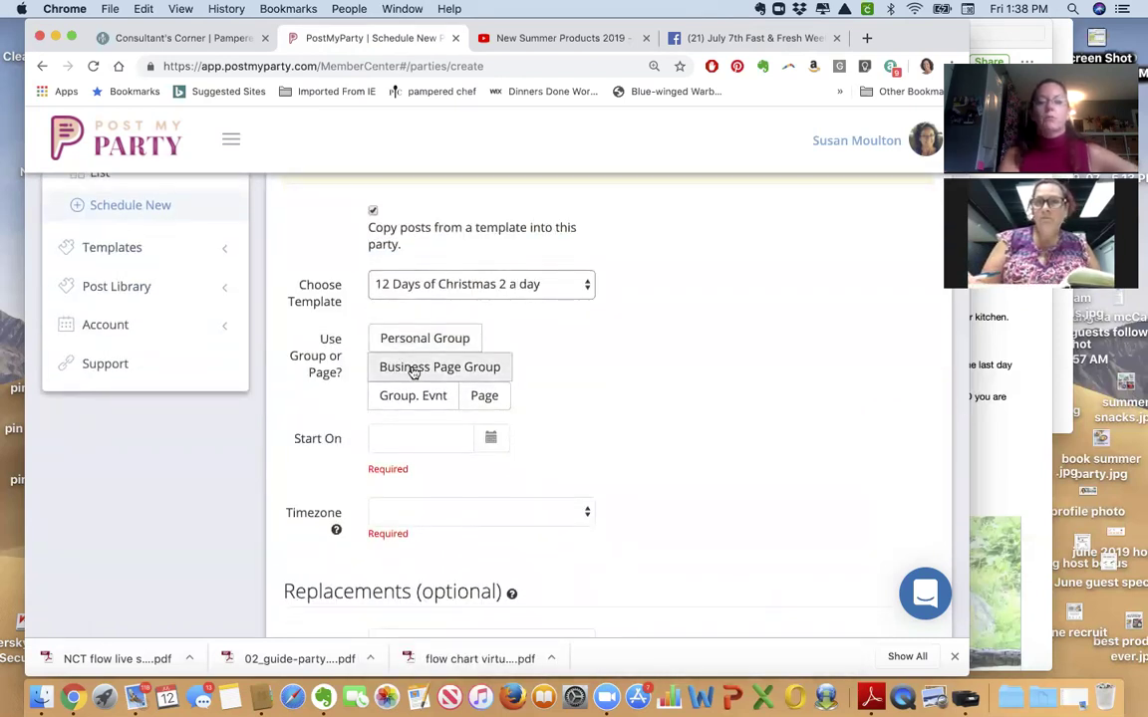
{"action": "left_click", "coordinate": [414, 370]}
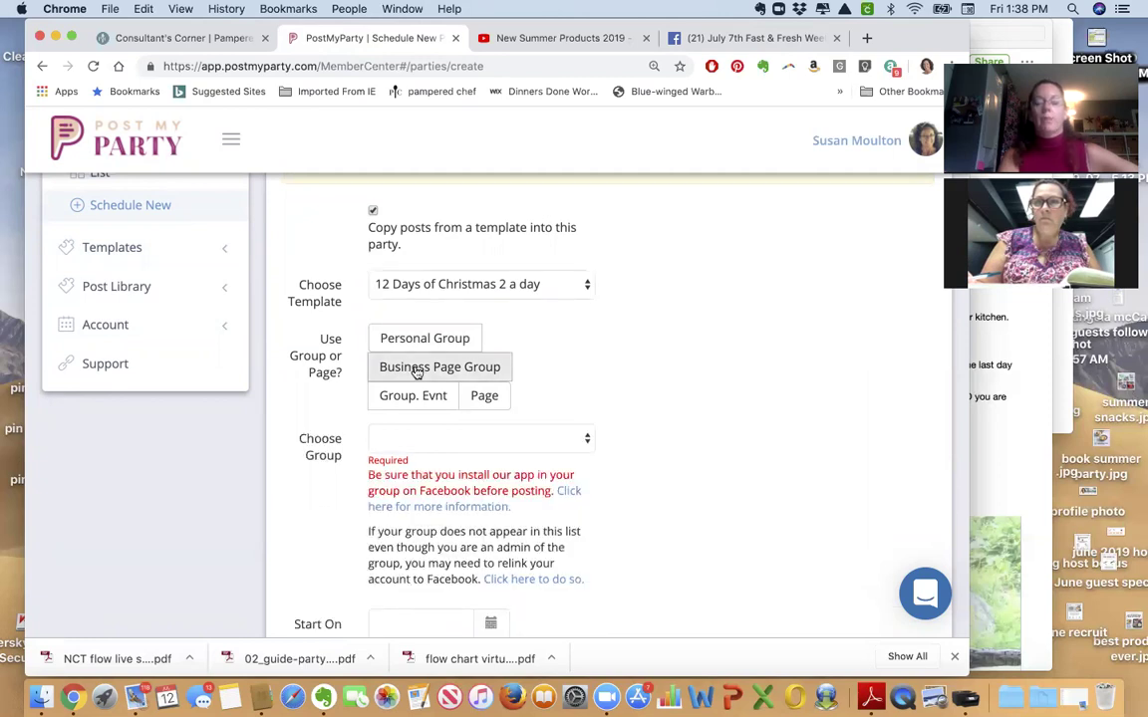
{"action": "left_click", "coordinate": [517, 441]}
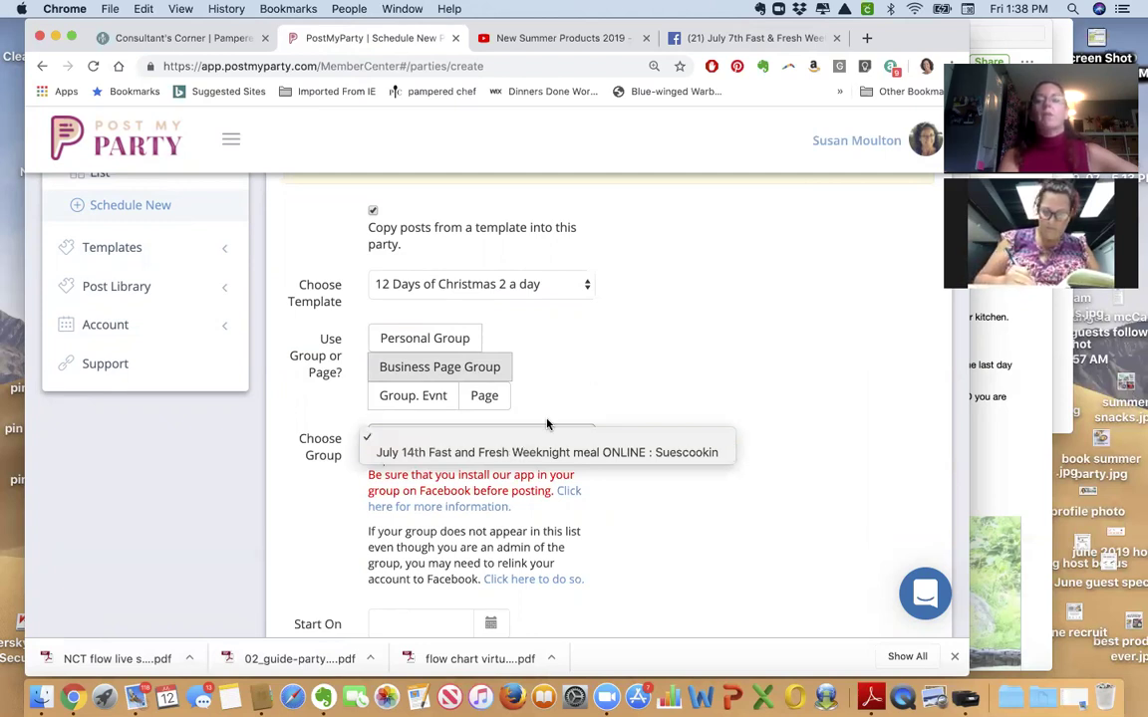
{"action": "left_click", "coordinate": [568, 375]}
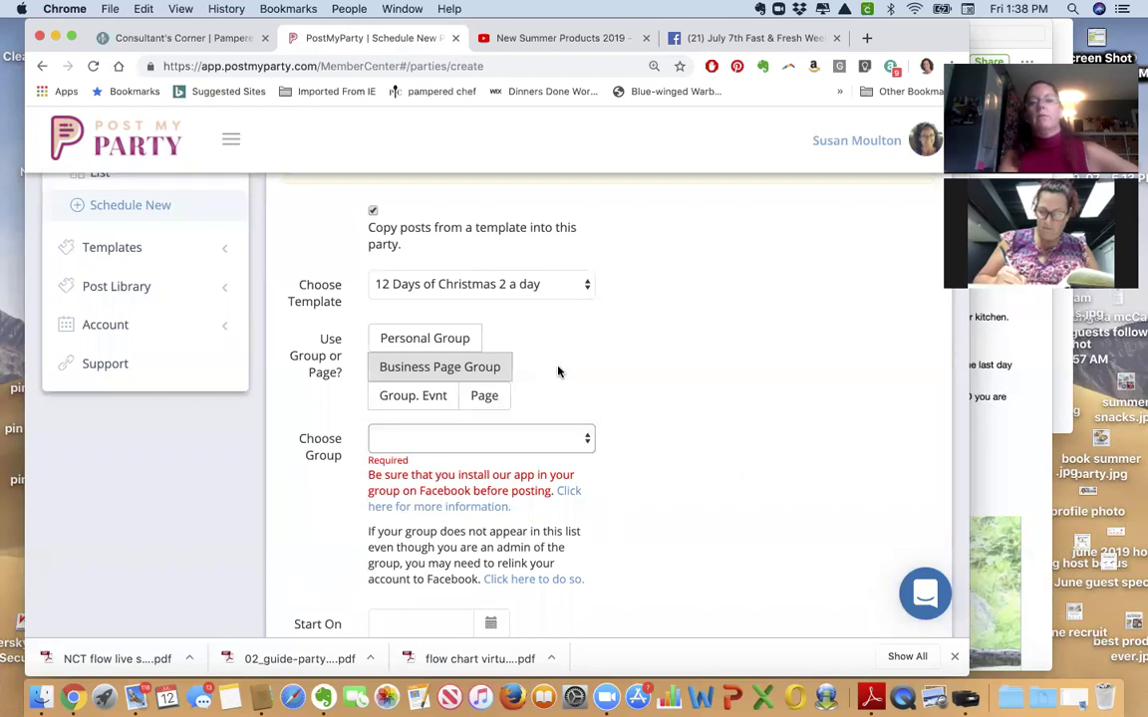
{"action": "left_click", "coordinate": [767, 40]}
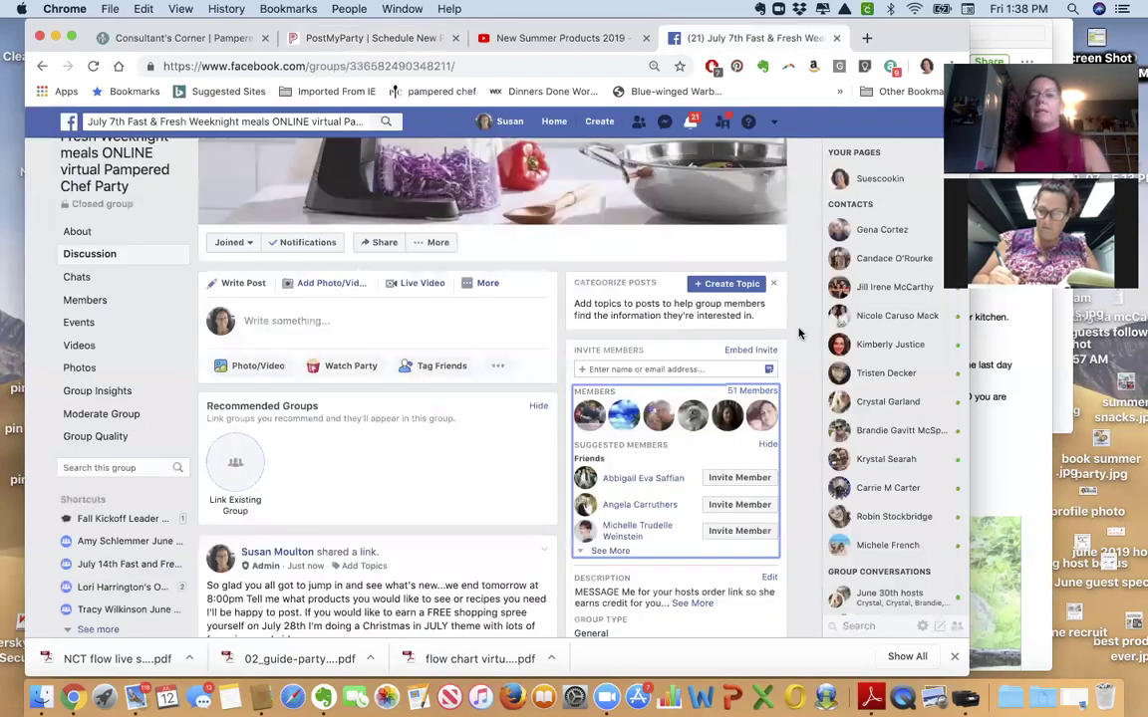
Open the July 28th Christmas in July group from the Suescookin page's groups.
{"action": "left_click", "coordinate": [870, 179]}
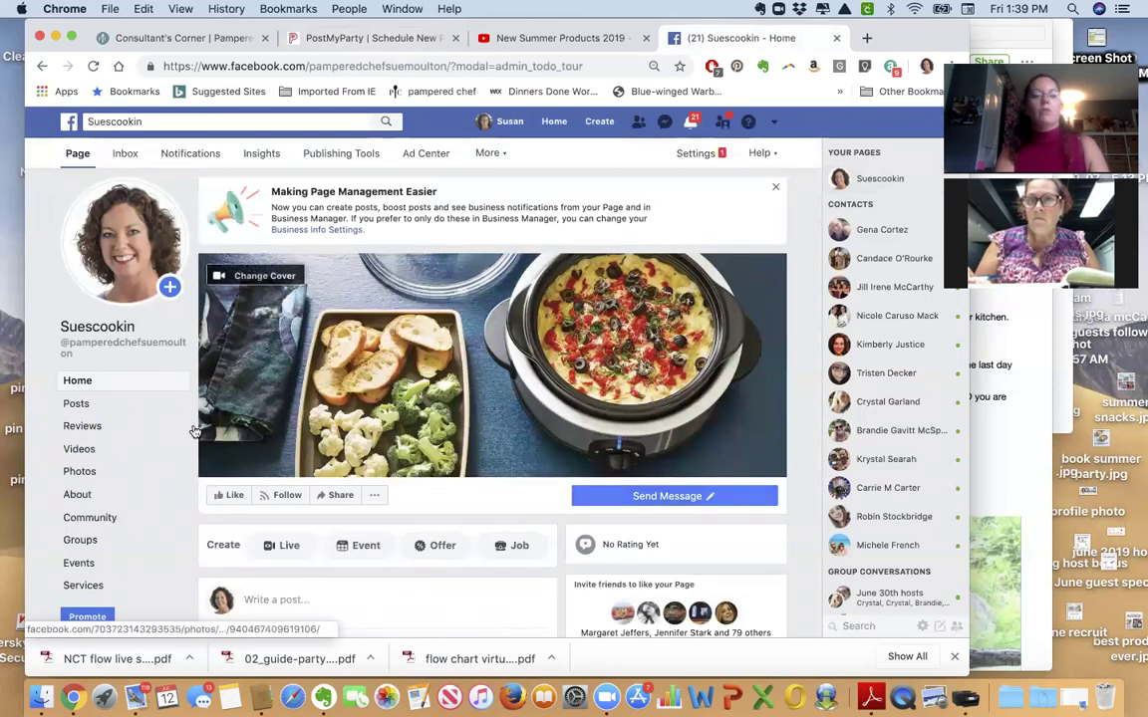
{"action": "left_click", "coordinate": [87, 540]}
{"action": "scroll", "coordinate": [463, 455], "scroll_direction": "down", "scroll_amount": 5}
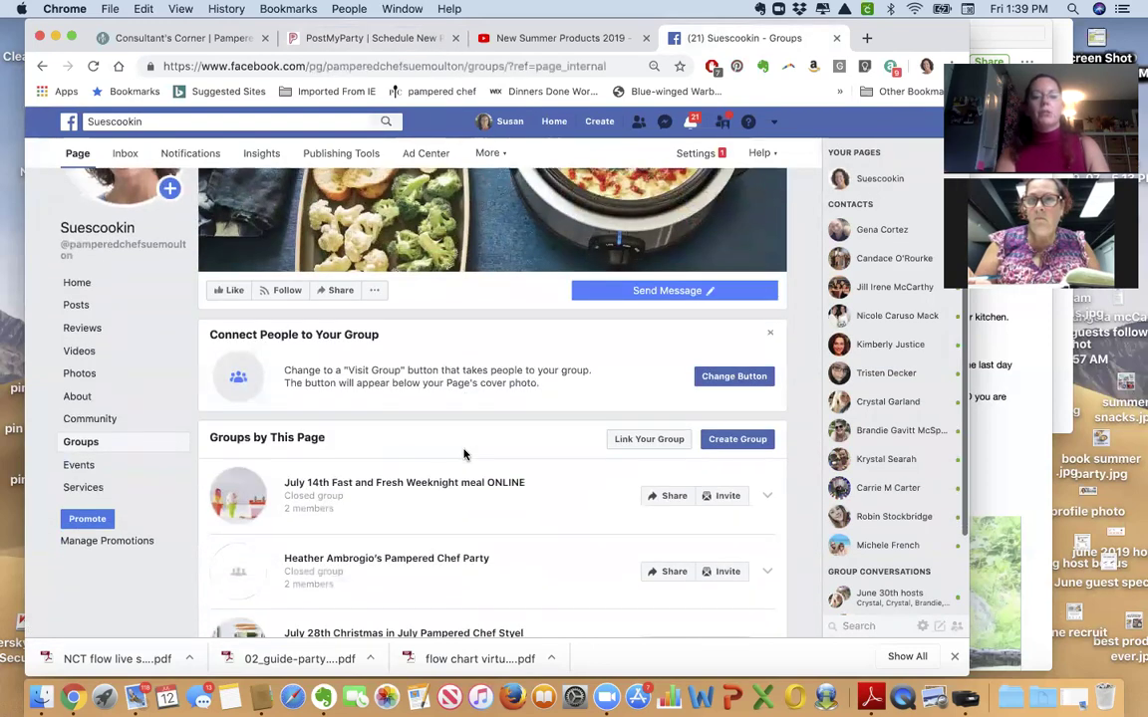
{"action": "left_click", "coordinate": [409, 504]}
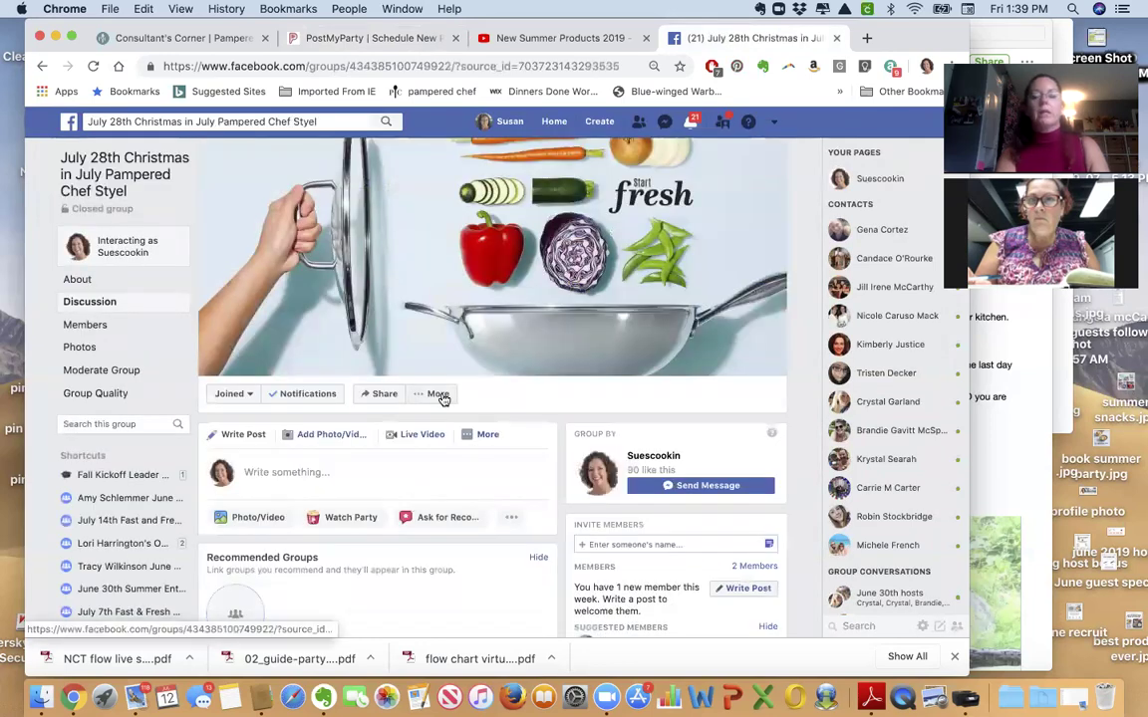
Open the group's Edit Group Settings page and look through its settings.
{"action": "left_click", "coordinate": [438, 395]}
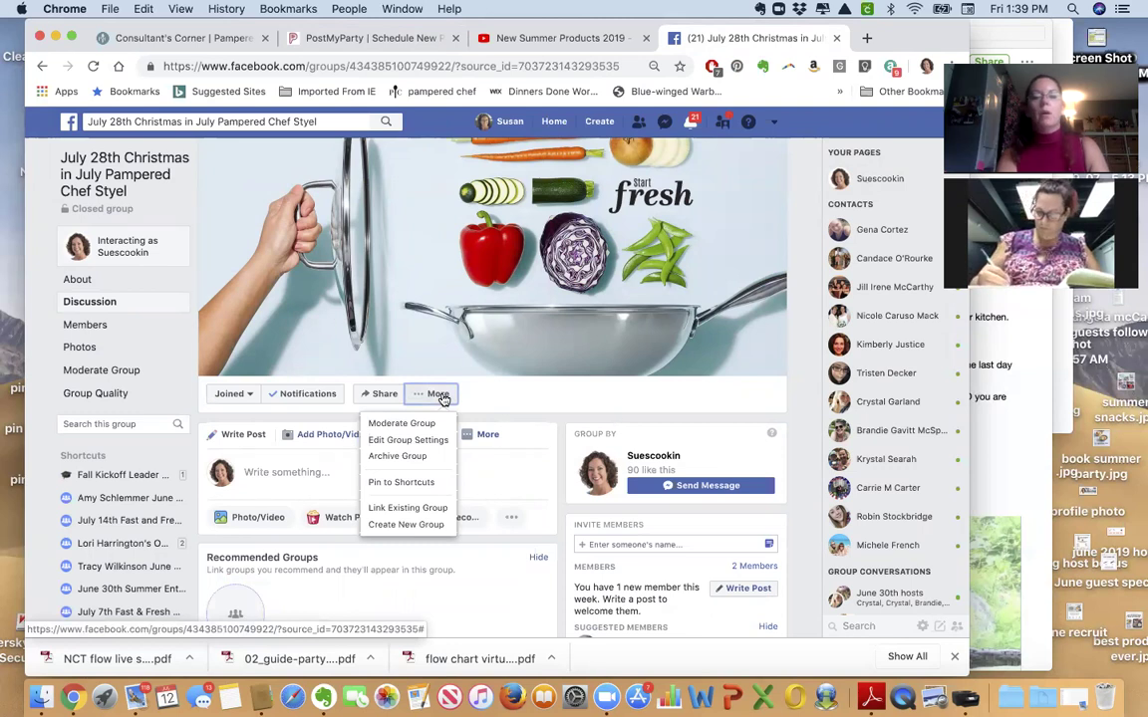
{"action": "left_click", "coordinate": [433, 442]}
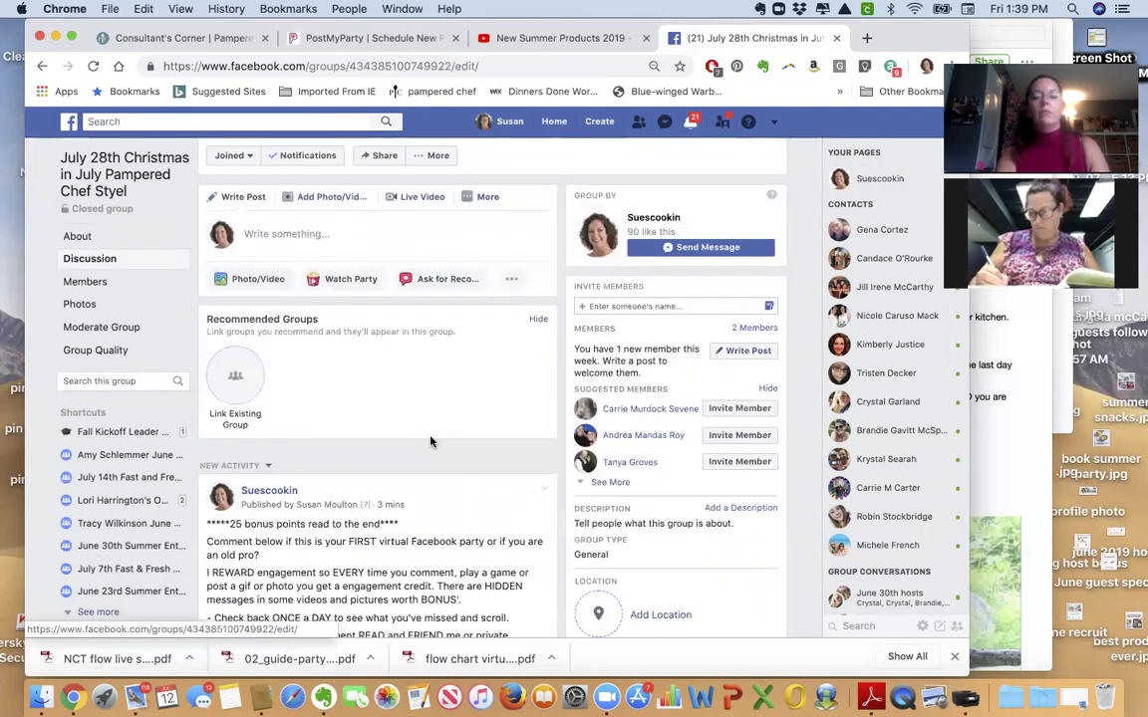
{"action": "scroll", "coordinate": [431, 438], "scroll_direction": "down", "scroll_amount": 3}
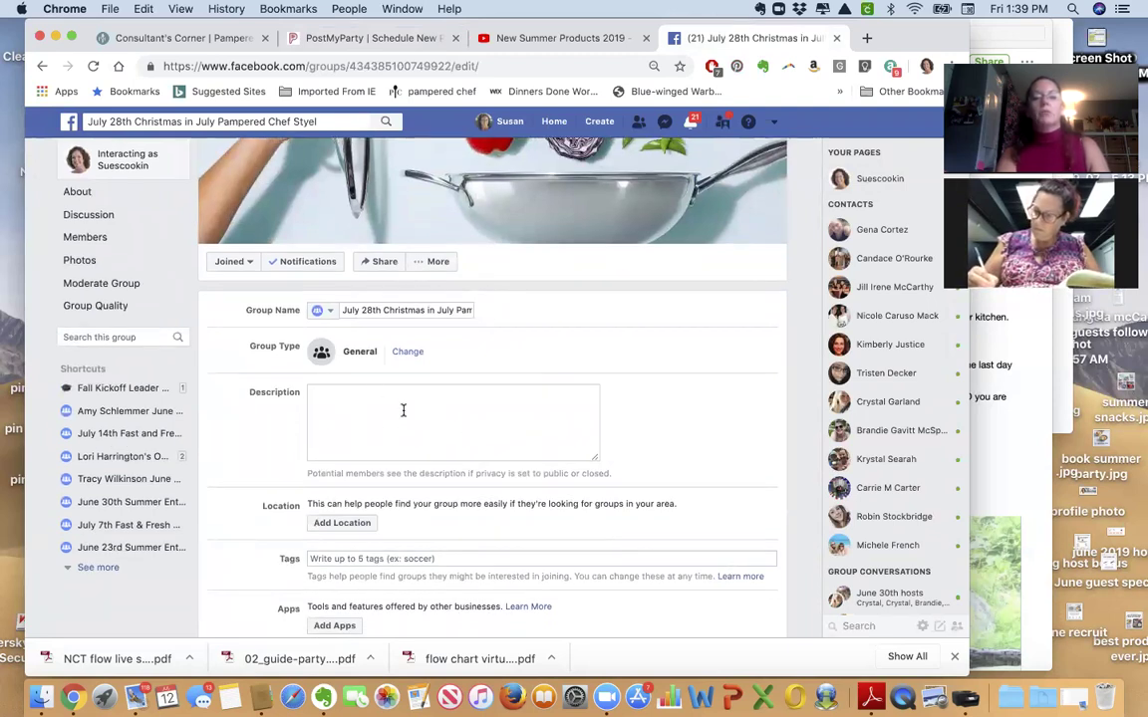
{"action": "scroll", "coordinate": [403, 410], "scroll_direction": "down", "scroll_amount": 1}
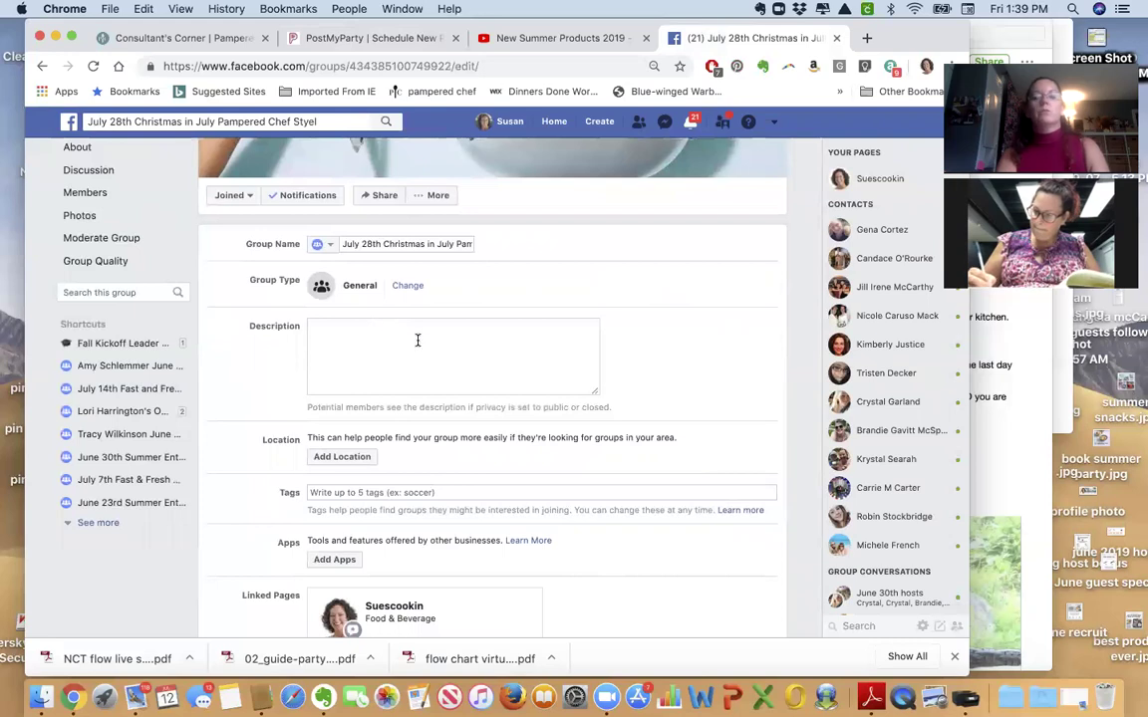
{"action": "scroll", "coordinate": [417, 341], "scroll_direction": "down", "scroll_amount": 5}
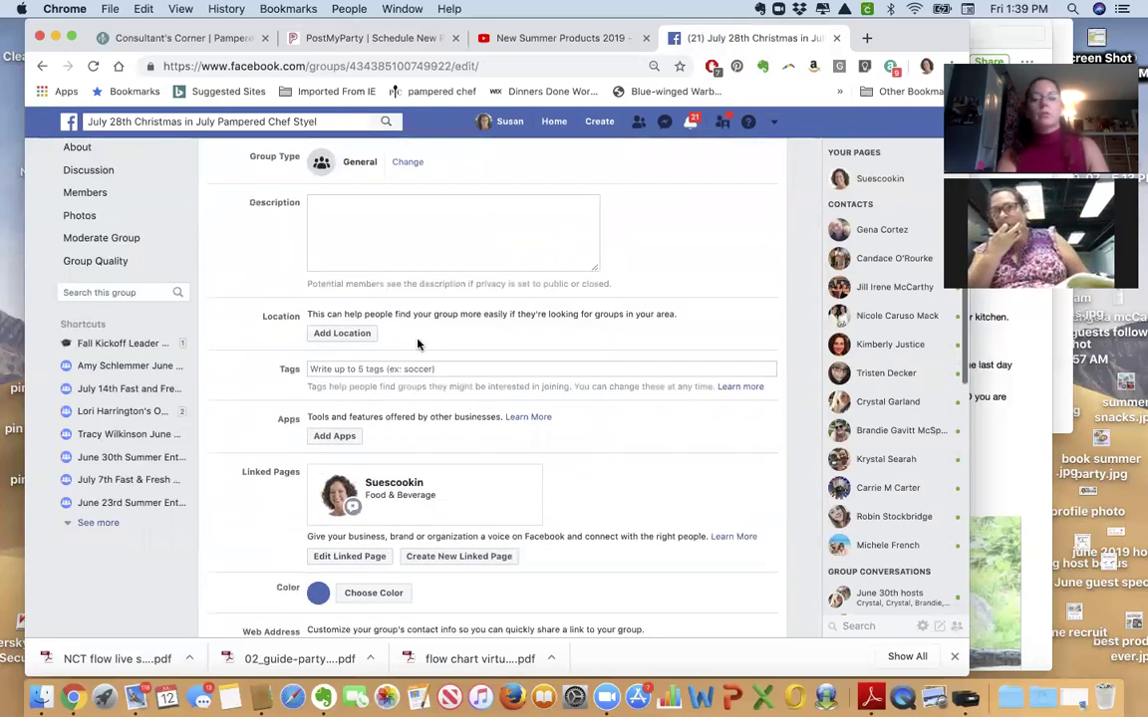
{"action": "scroll", "coordinate": [417, 342], "scroll_direction": "down", "scroll_amount": 3}
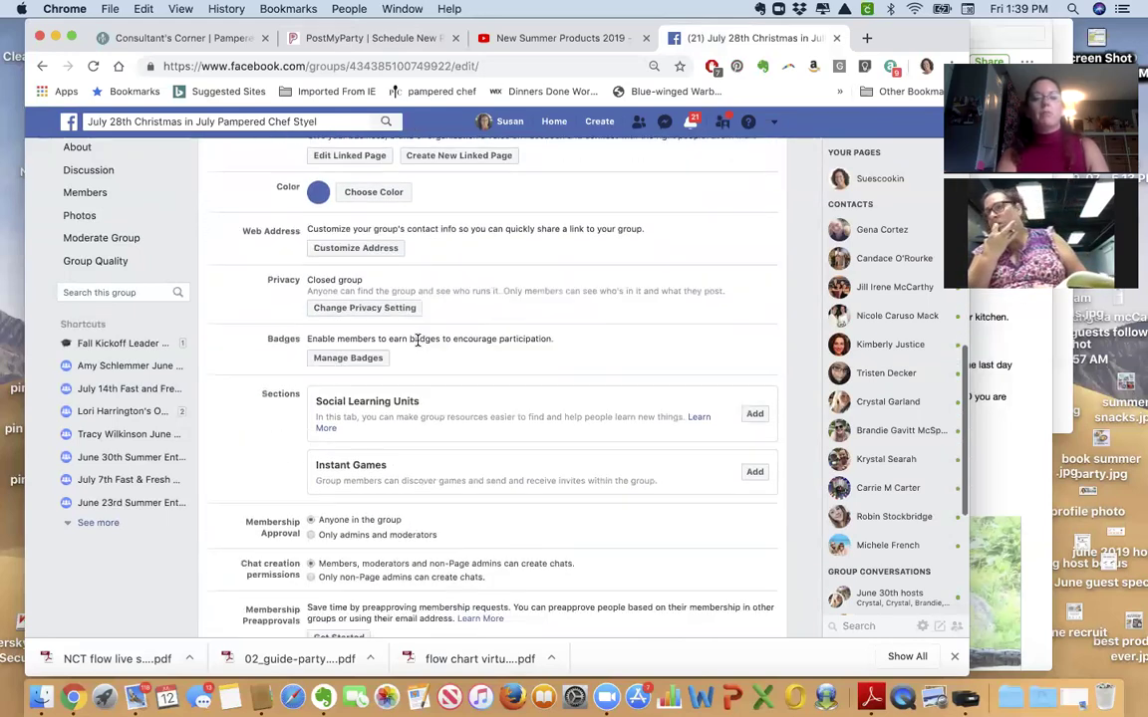
{"action": "scroll", "coordinate": [399, 328], "scroll_direction": "up", "scroll_amount": 4}
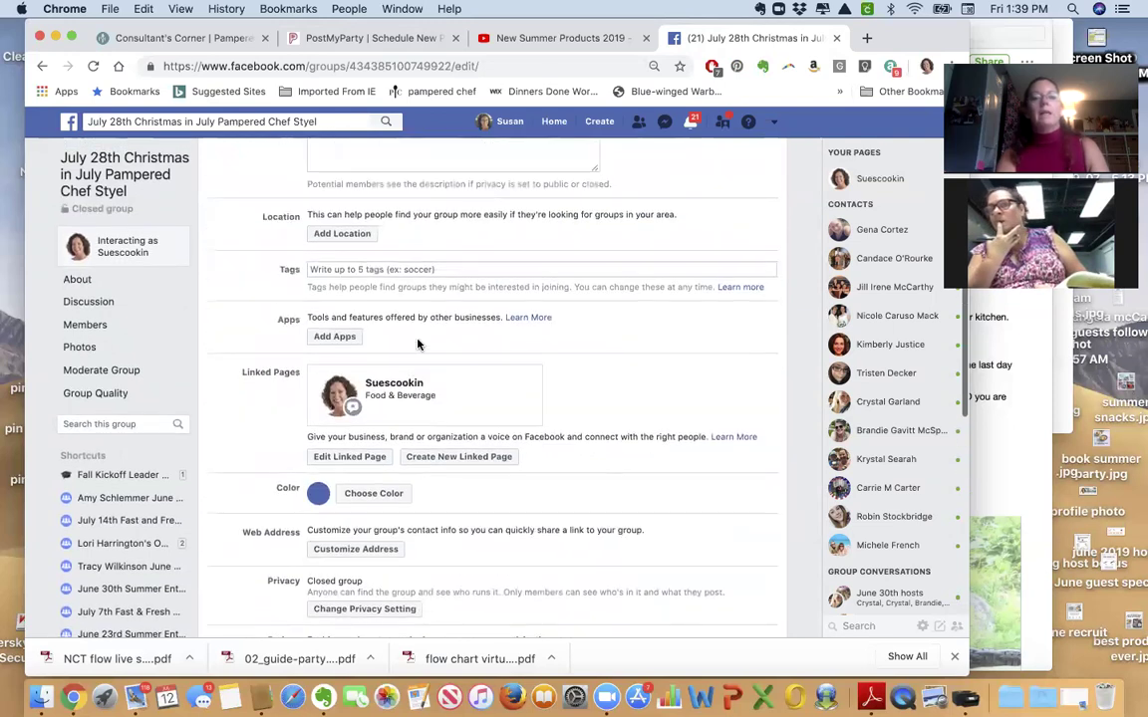
Add the PostMyParty app (searched as 'postm') to the group, then bring up the Evernote coaching note.
{"action": "left_click", "coordinate": [327, 354]}
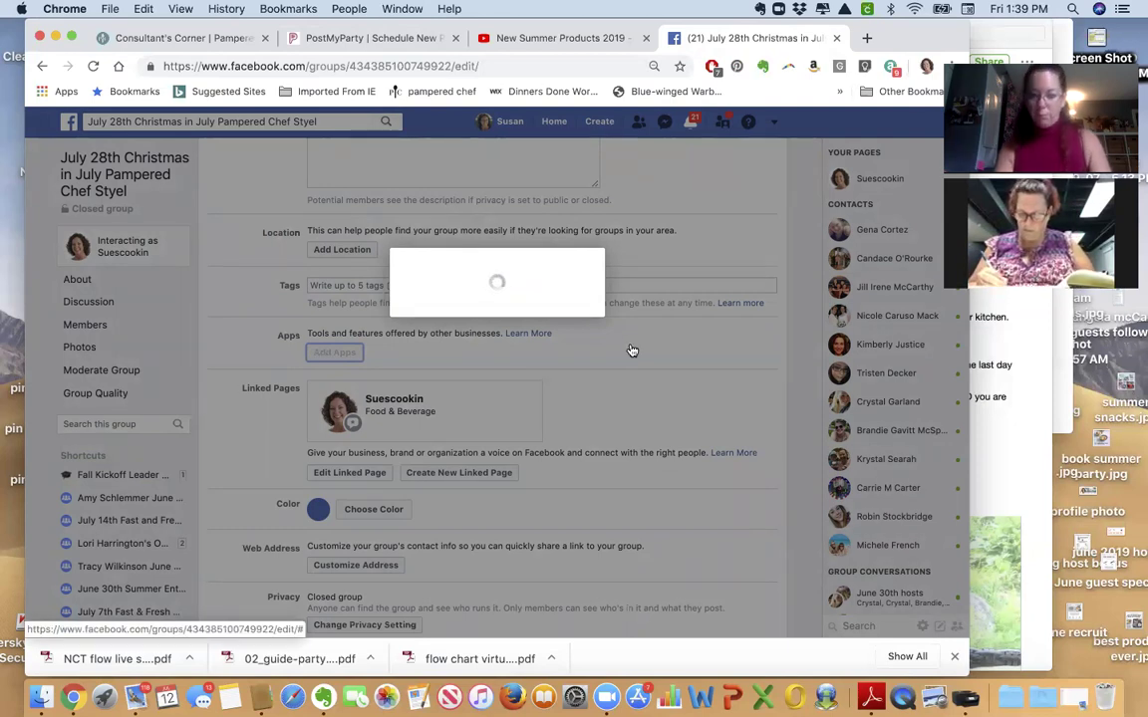
{"action": "left_click", "coordinate": [451, 262]}
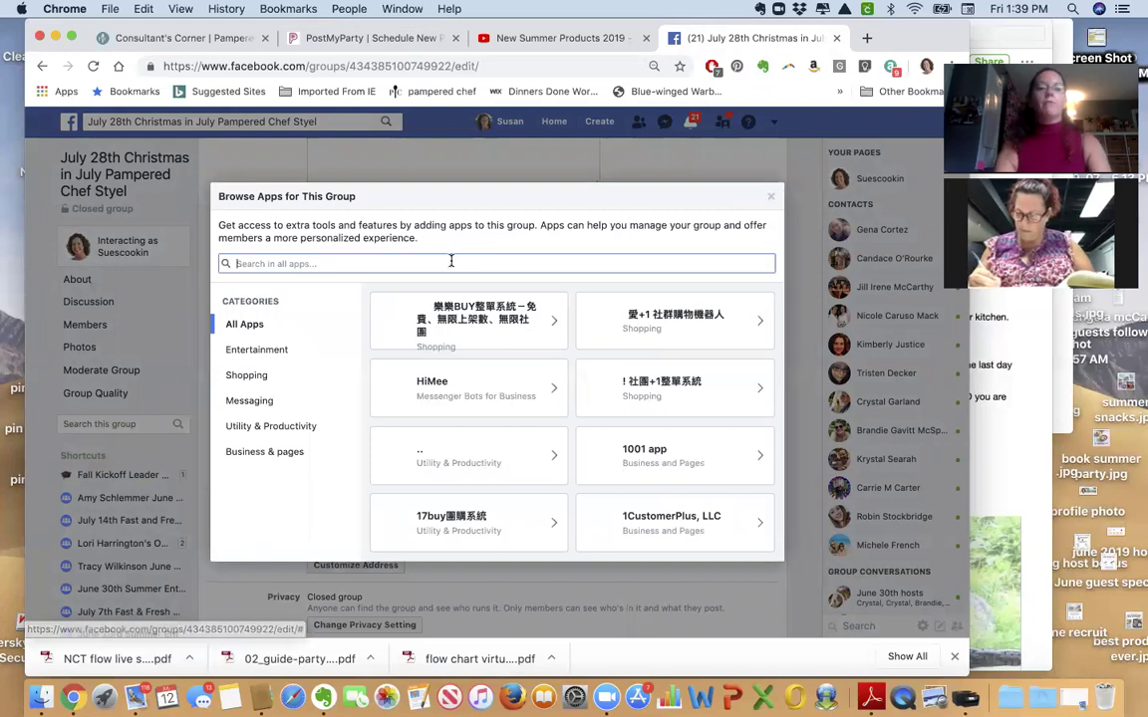
{"action": "type", "text": "postm"}
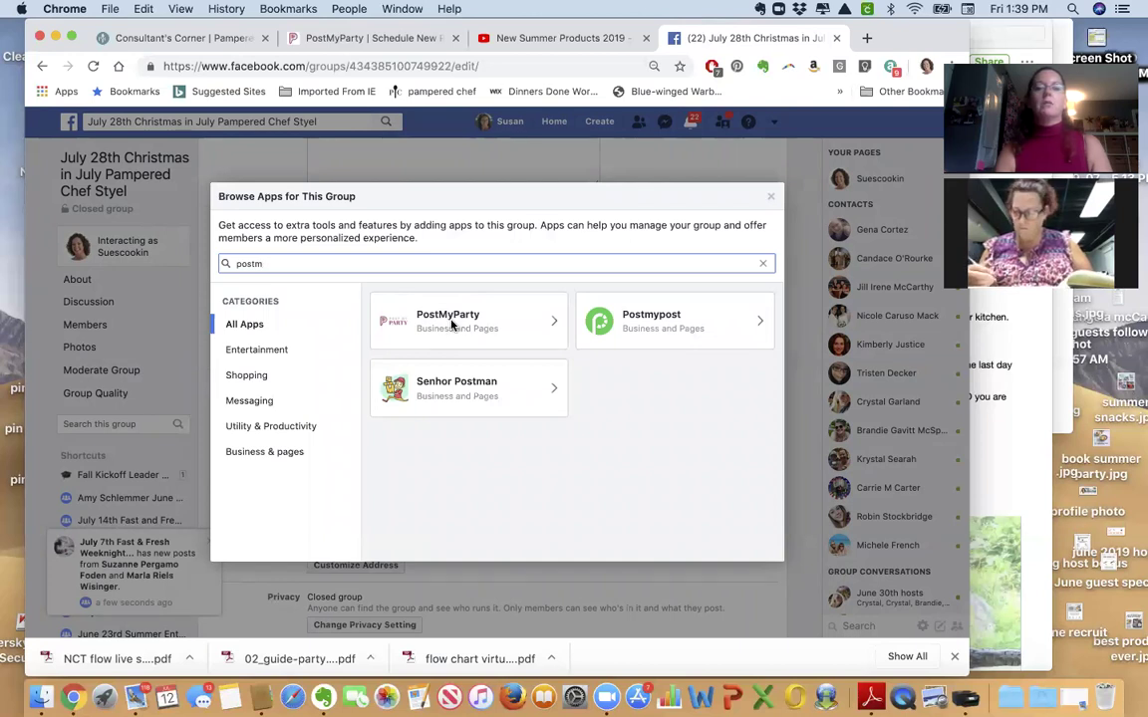
{"action": "left_click", "coordinate": [452, 324]}
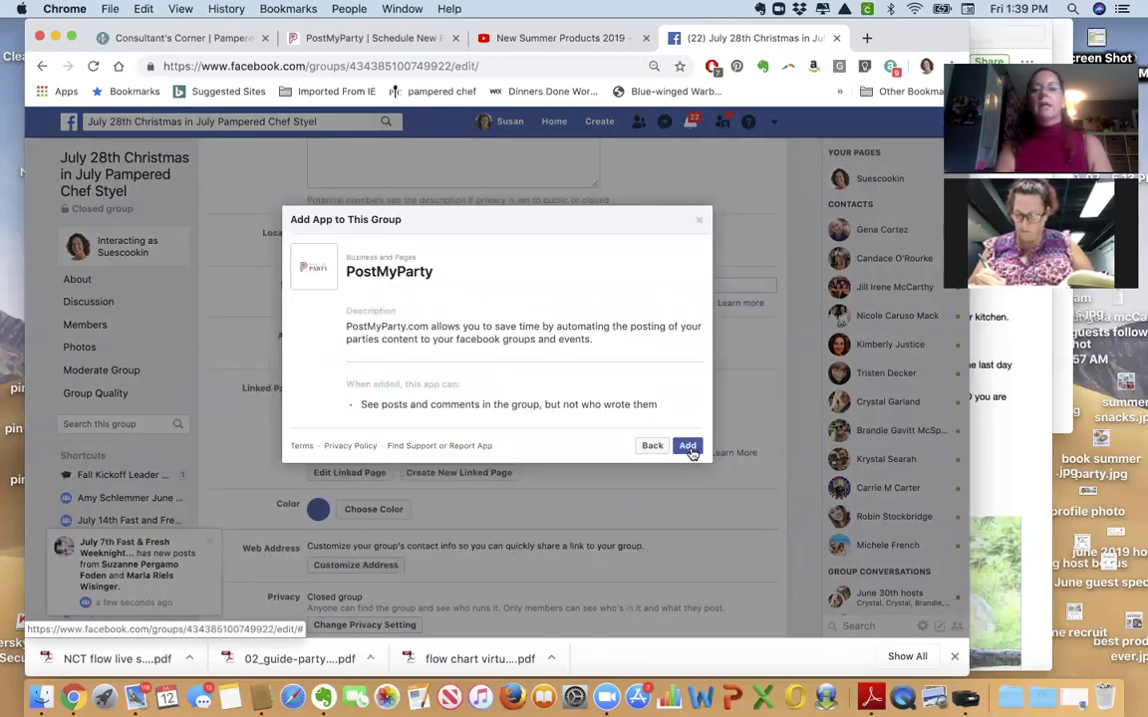
{"action": "left_click", "coordinate": [688, 446]}
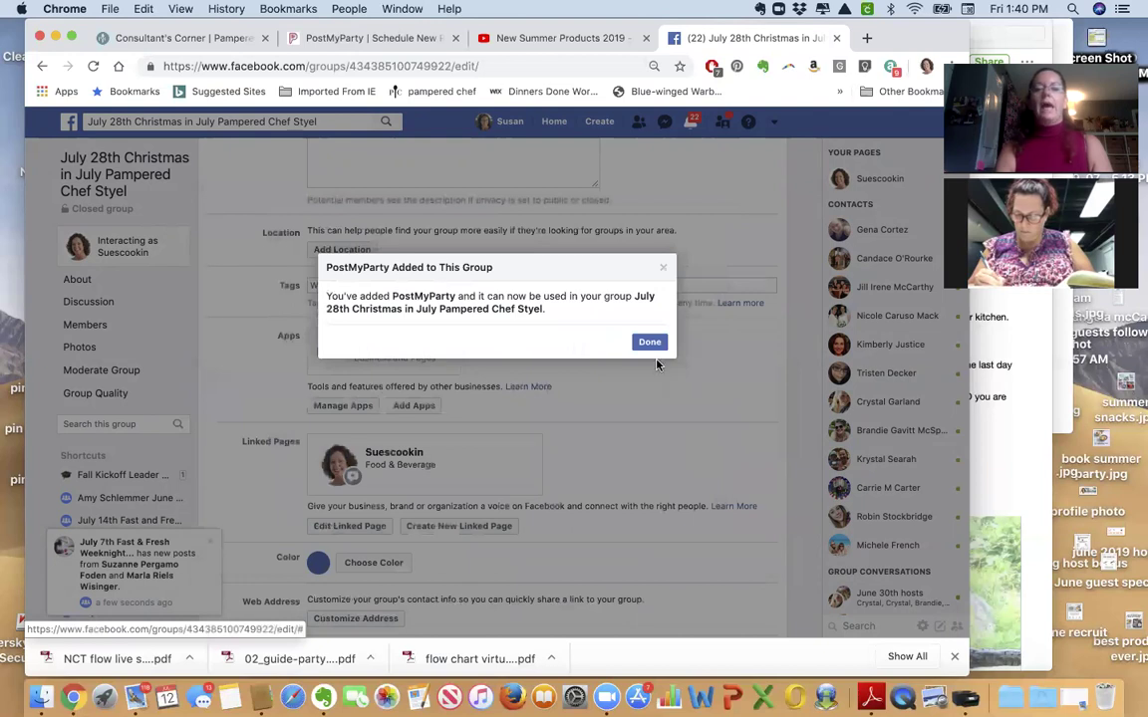
{"action": "left_click", "coordinate": [650, 342]}
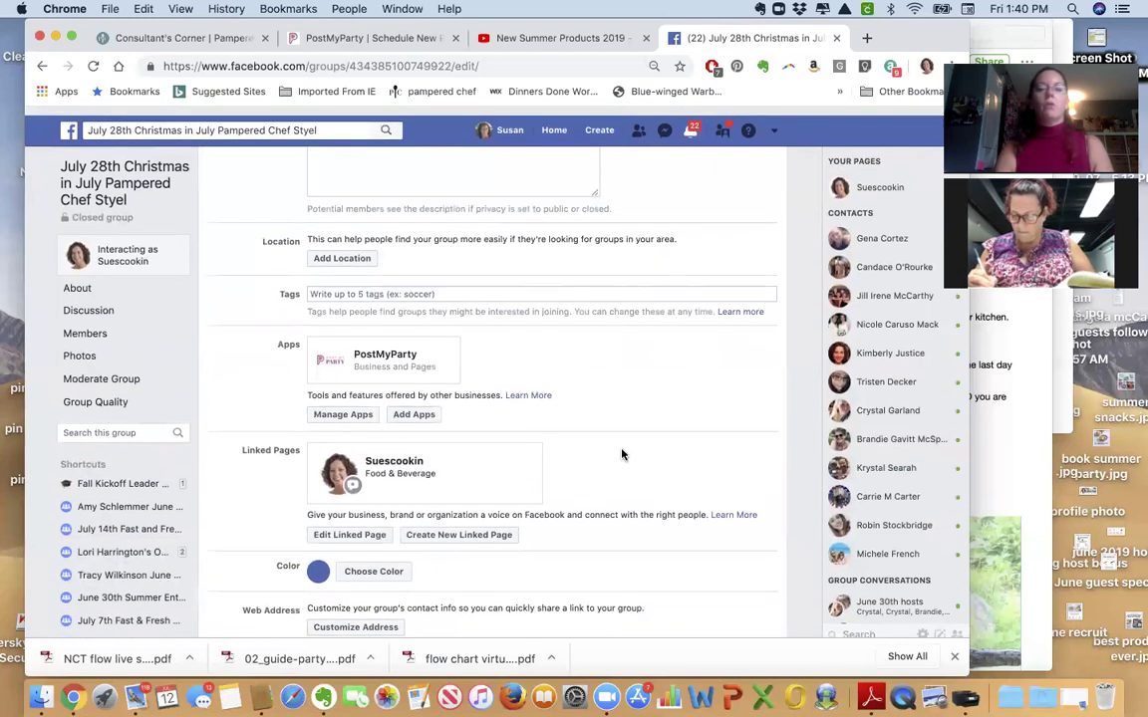
{"action": "left_click", "coordinate": [1000, 465]}
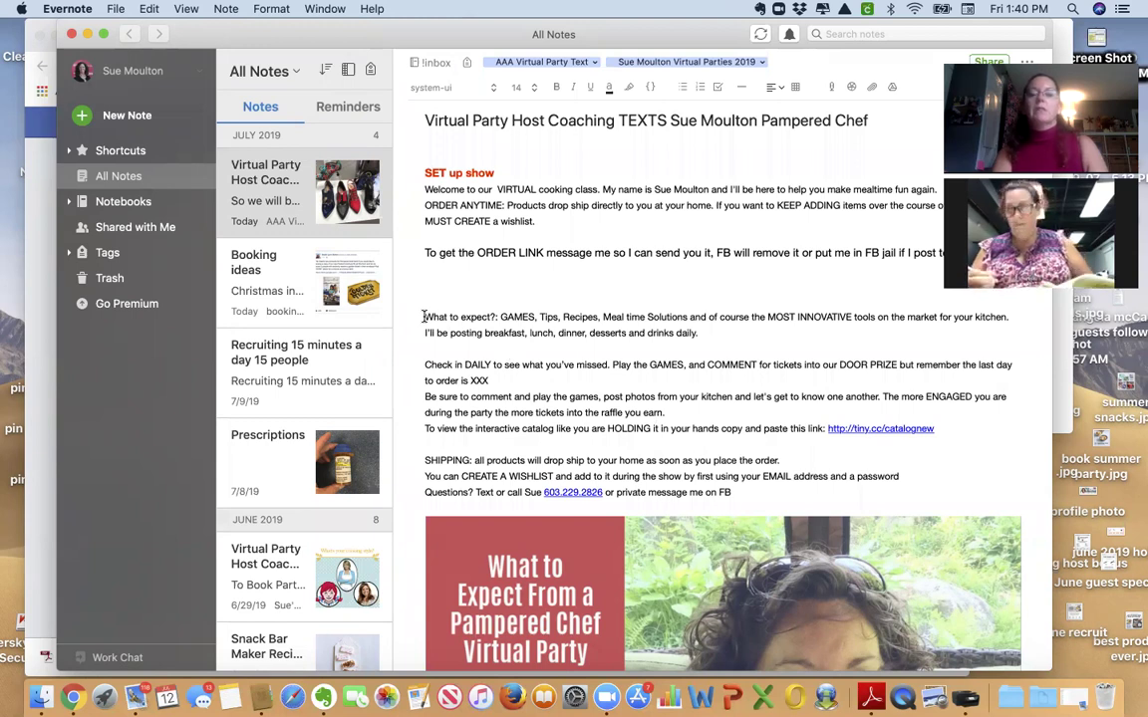
Select the note text from the 'What to expect?' paragraph through 'Check in DAILY'.
{"action": "triple_click", "coordinate": [424, 316]}
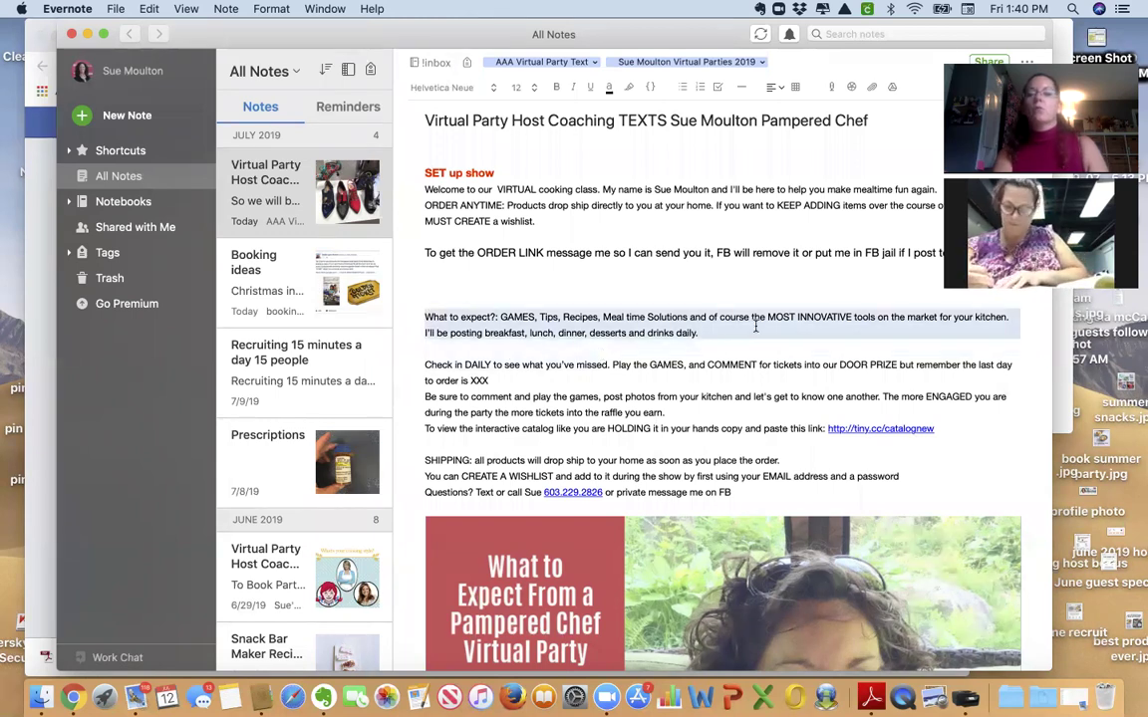
{"action": "left_click_drag", "start_coordinate": [945, 329], "coordinate": [973, 496]}
{"action": "key", "text": "super+c"}
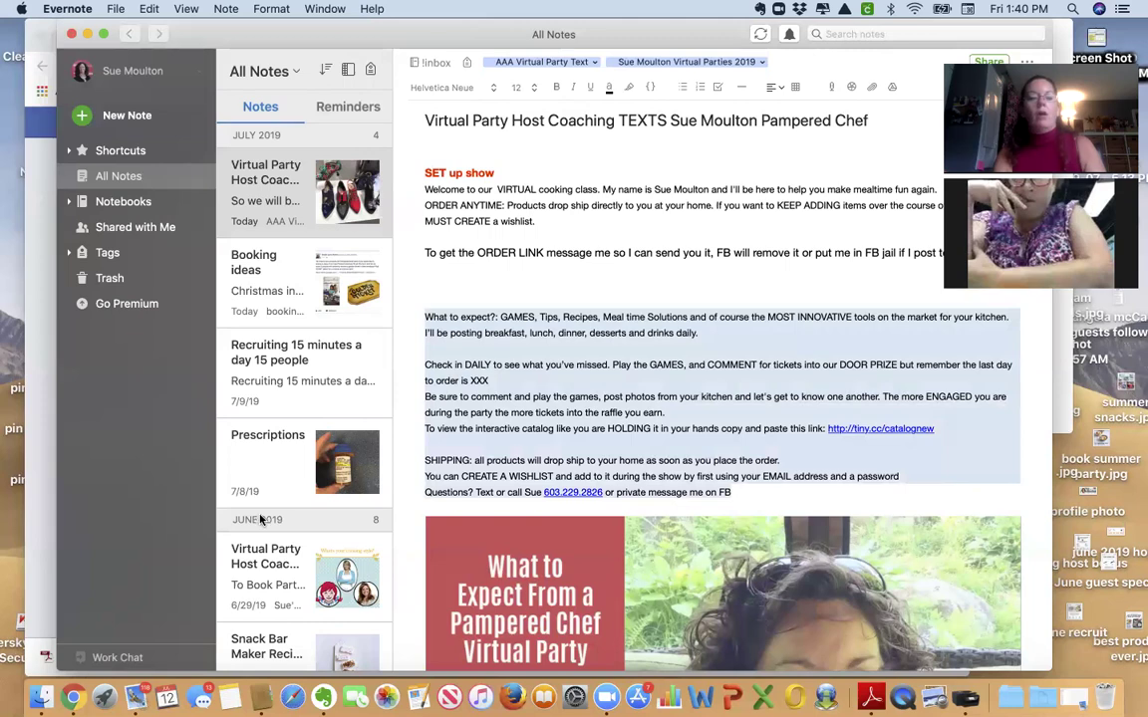
Return to the July 28th group's settings page in Chrome.
{"action": "left_click", "coordinate": [49, 509]}
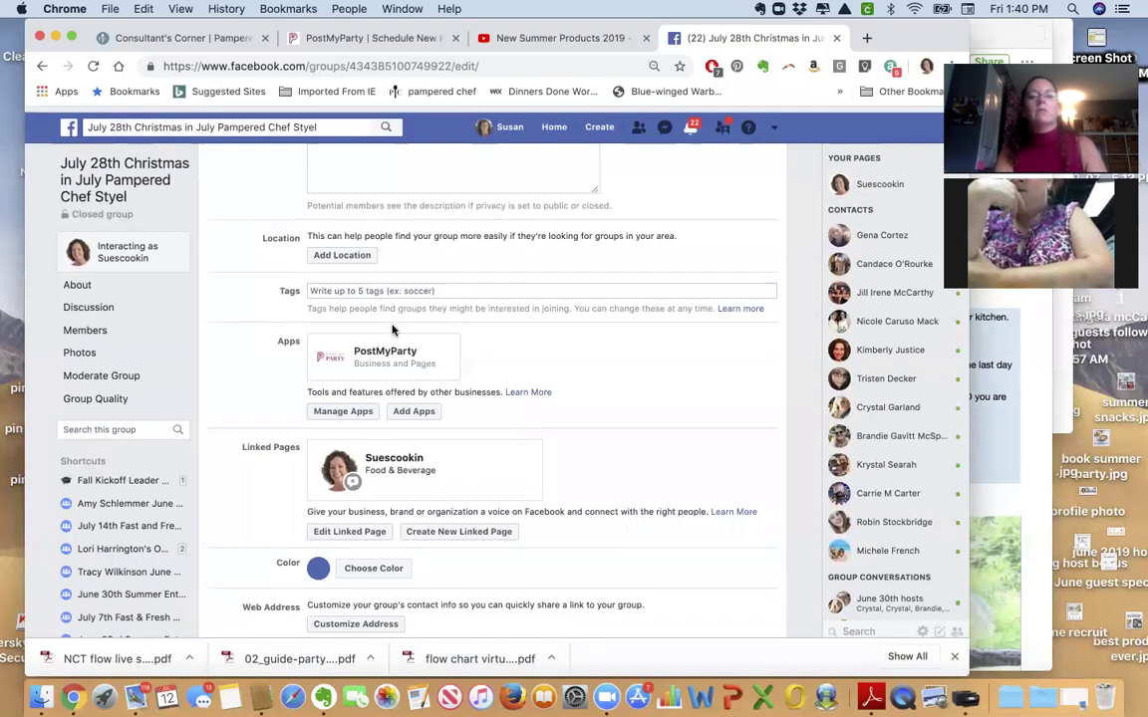
Paste the party text into the description, set last order day to 8:00pm August 3rd, and save.
{"action": "scroll", "coordinate": [439, 165], "scroll_direction": "up", "scroll_amount": 5}
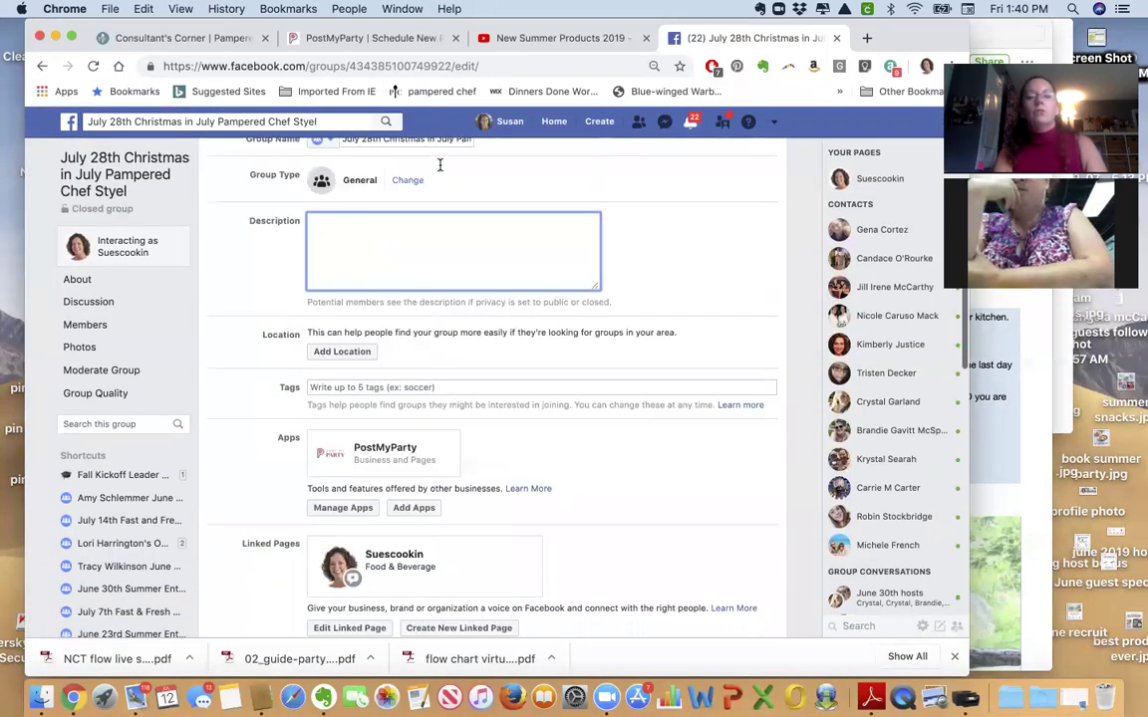
{"action": "key", "text": "super+v"}
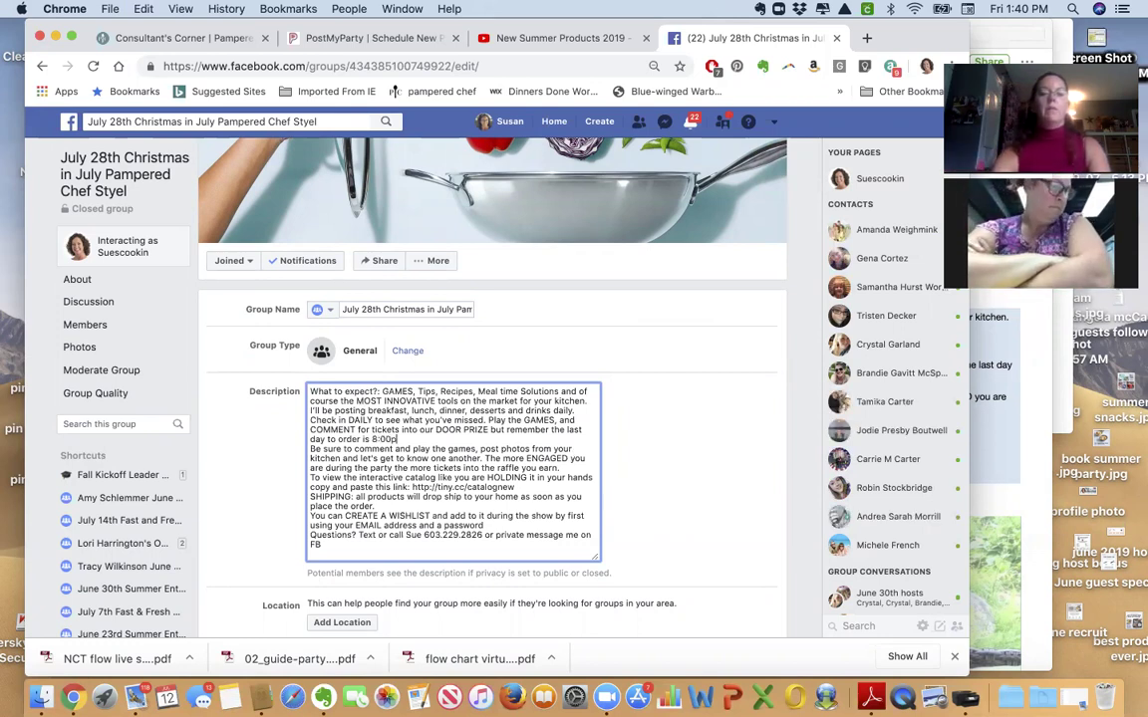
{"action": "type", "text": "gust 3rd"}
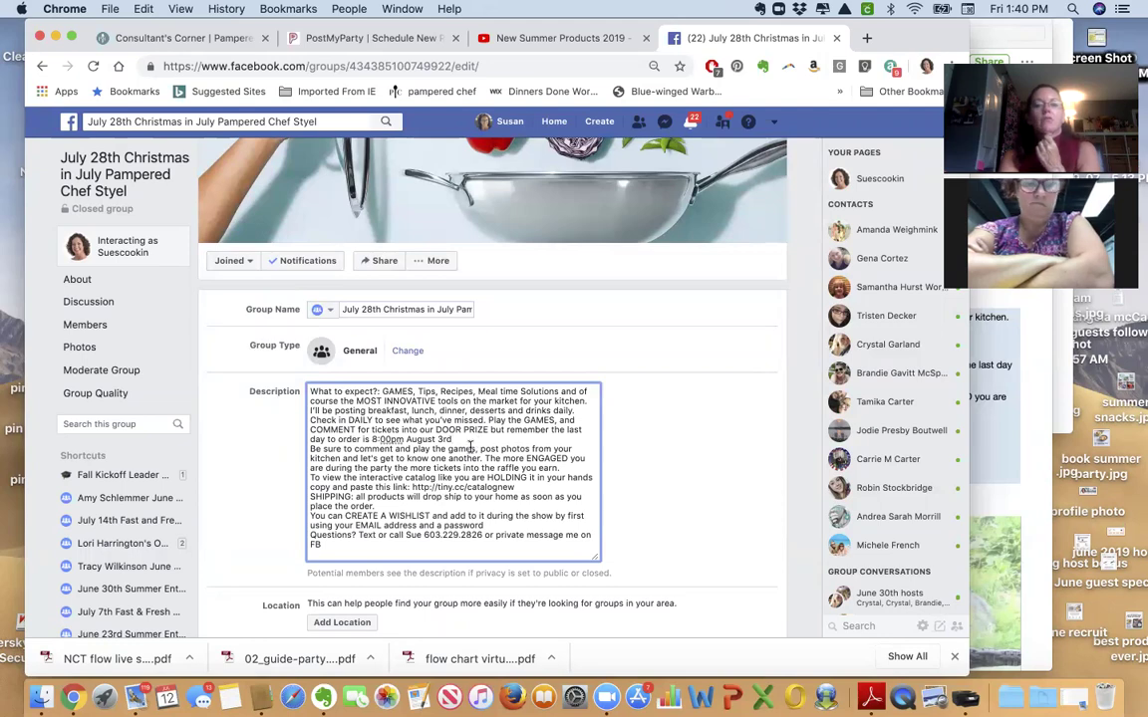
{"action": "scroll", "coordinate": [416, 464], "scroll_direction": "down", "scroll_amount": 15}
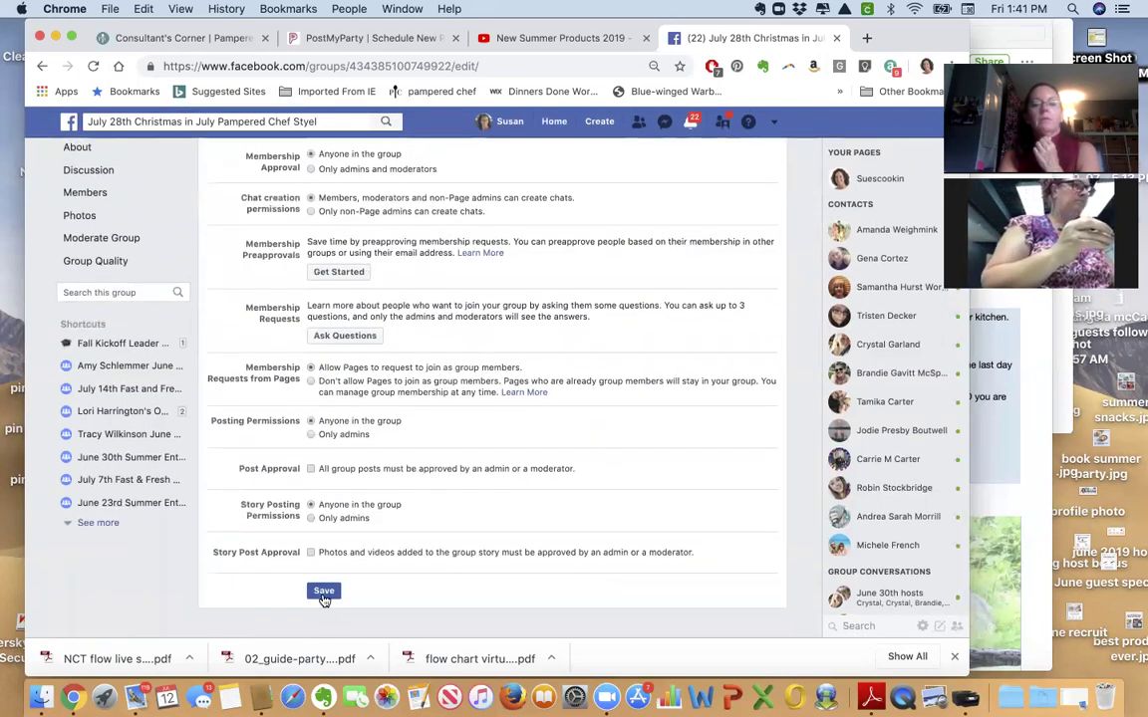
{"action": "left_click", "coordinate": [324, 593]}
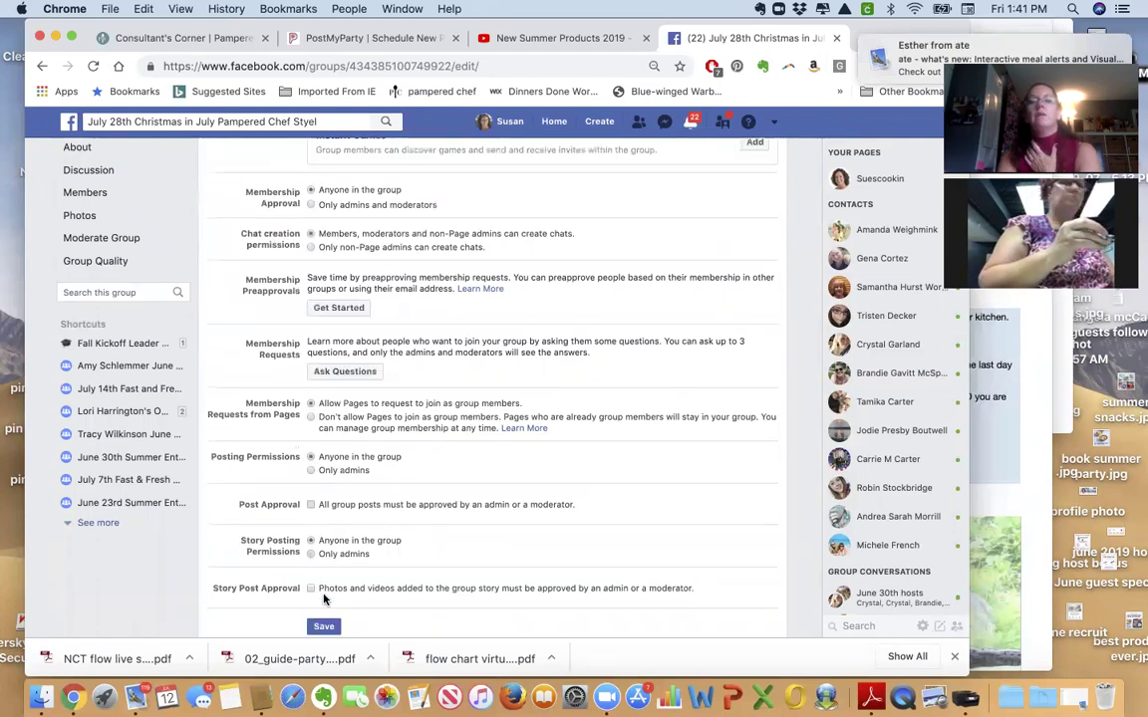
{"action": "scroll", "coordinate": [249, 508], "scroll_direction": "up", "scroll_amount": 10}
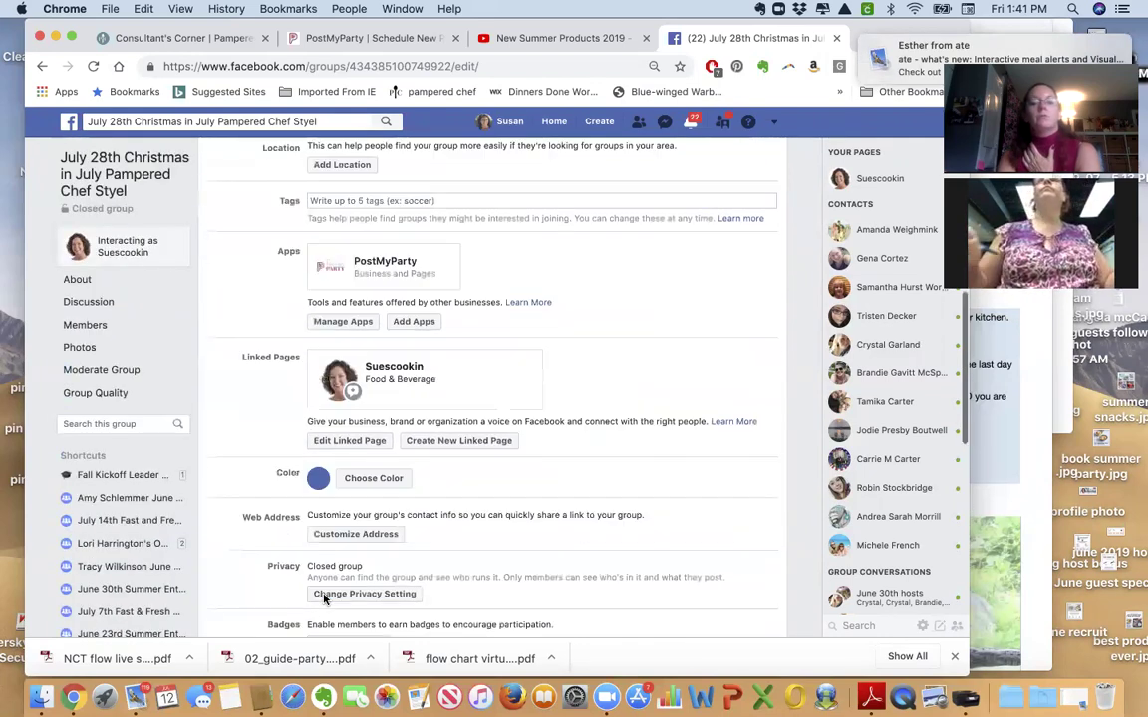
Mark the description-update post in the Discussion feed as an announcement, then return to PostMyParty.
{"action": "left_click", "coordinate": [101, 303]}
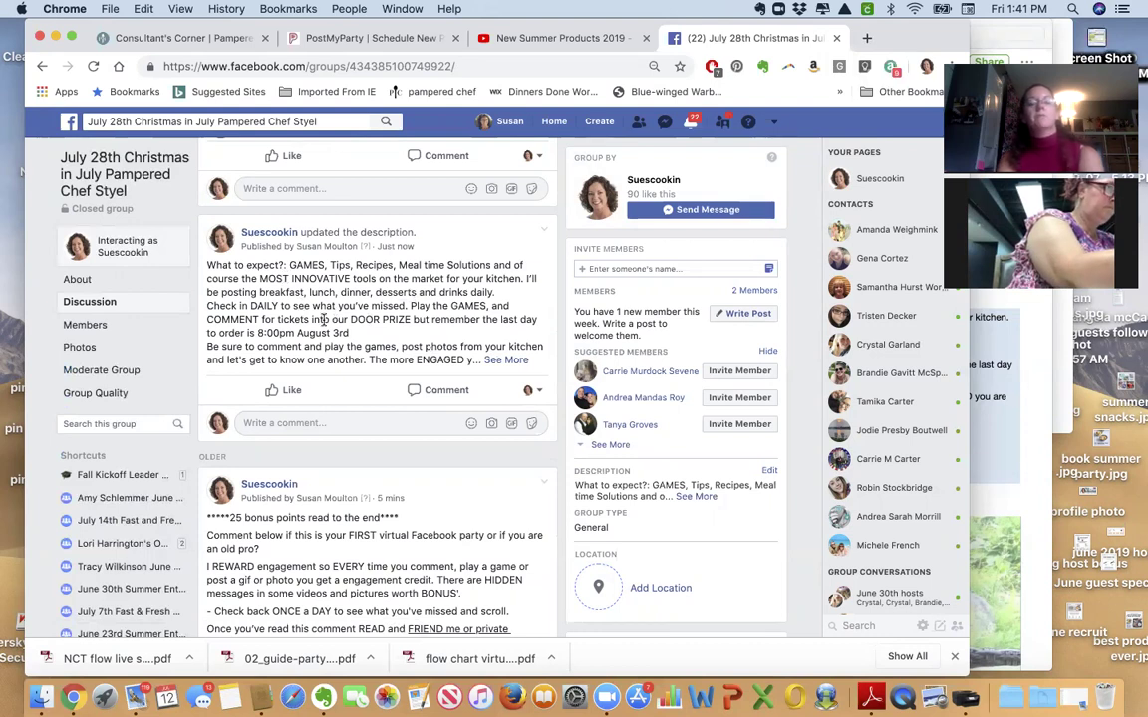
{"action": "left_click", "coordinate": [544, 231]}
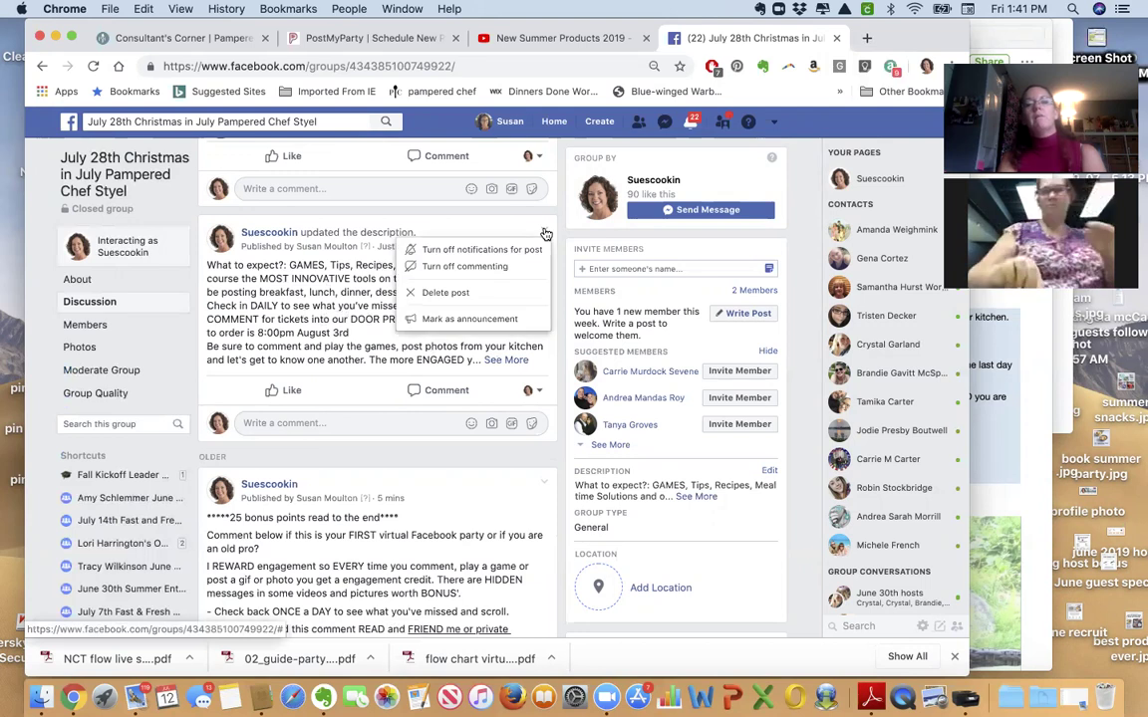
{"action": "left_click", "coordinate": [509, 320]}
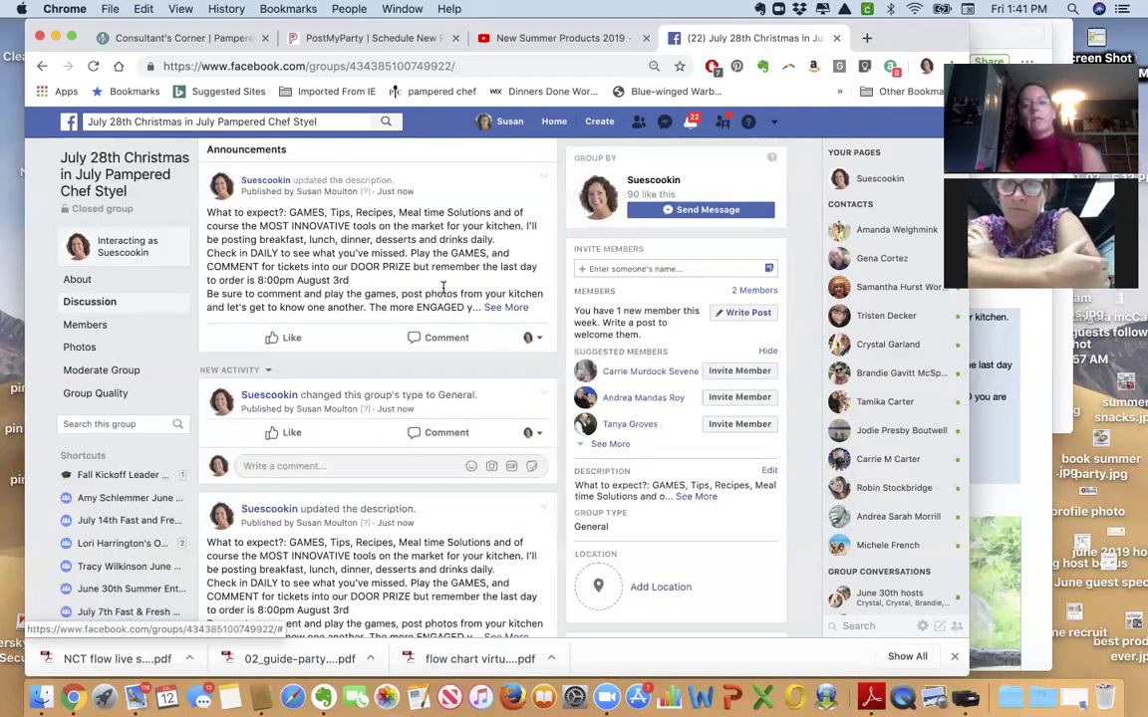
{"action": "left_click", "coordinate": [328, 38]}
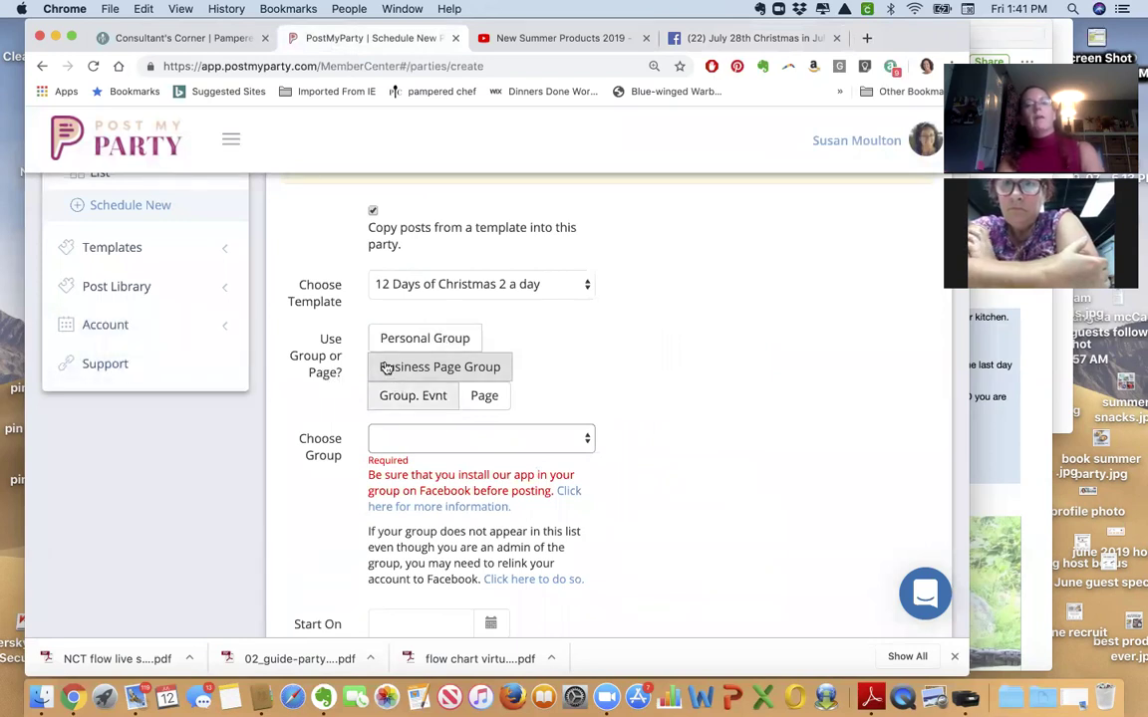
Start a fresh party form using the 12 Days of Christmas 2 a day template.
{"action": "left_click", "coordinate": [111, 257]}
{"action": "scroll", "coordinate": [113, 261], "scroll_direction": "up", "scroll_amount": 3}
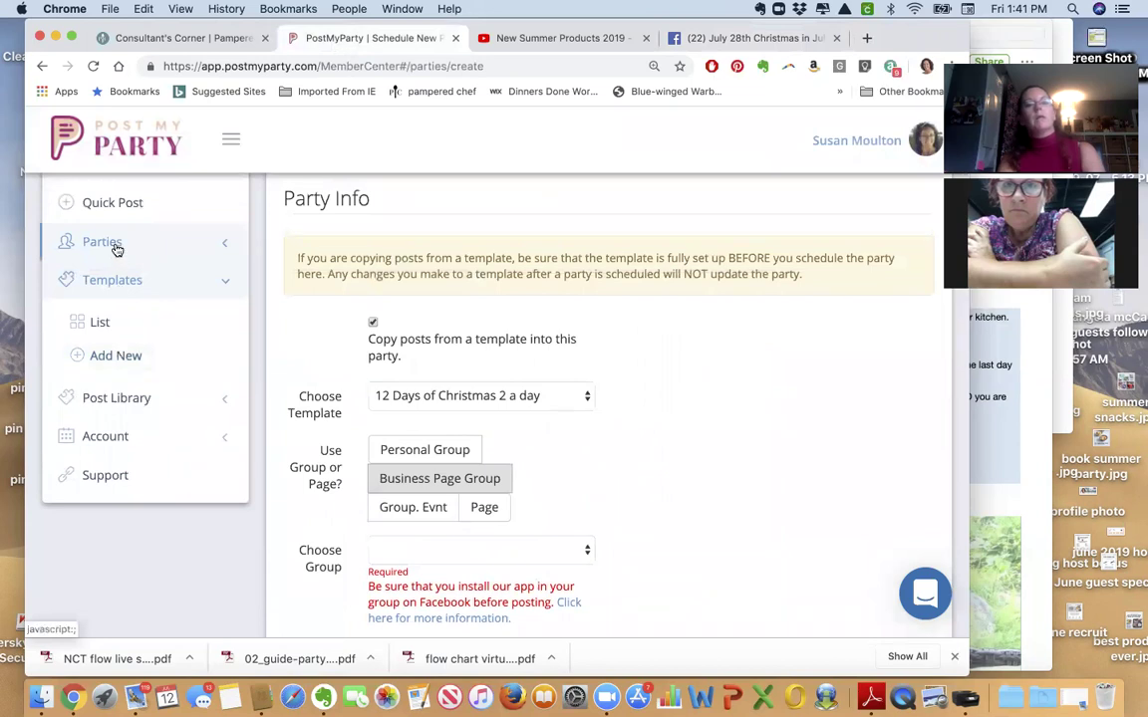
{"action": "left_click", "coordinate": [117, 243]}
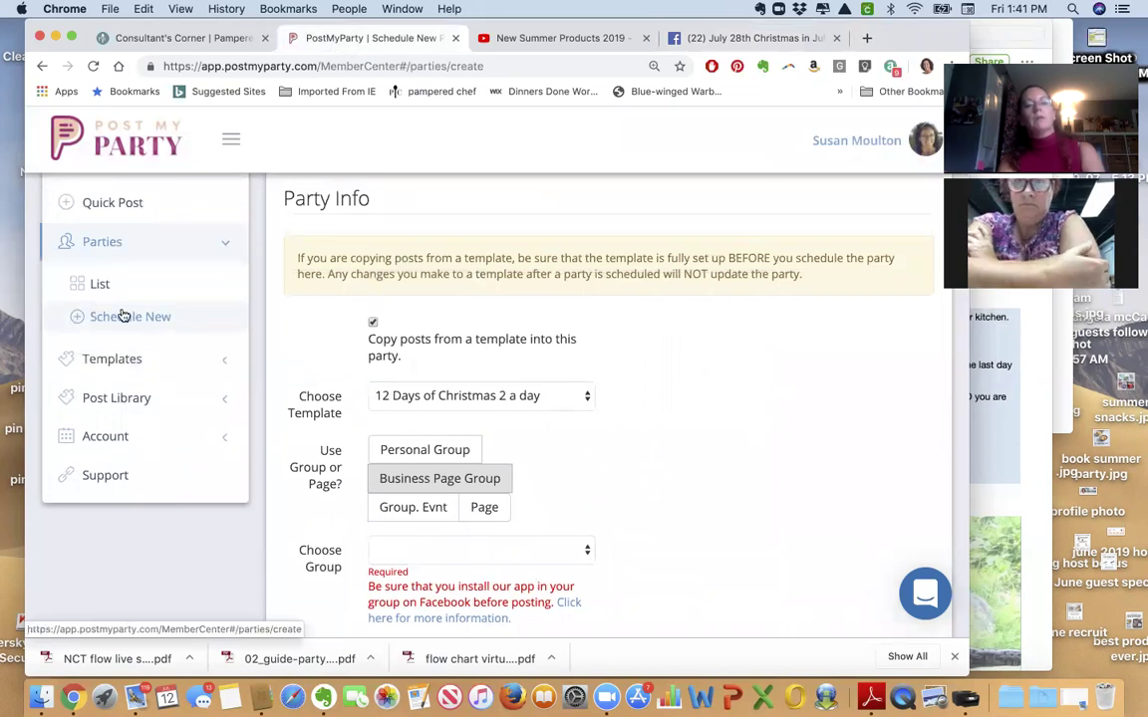
{"action": "left_click", "coordinate": [100, 286]}
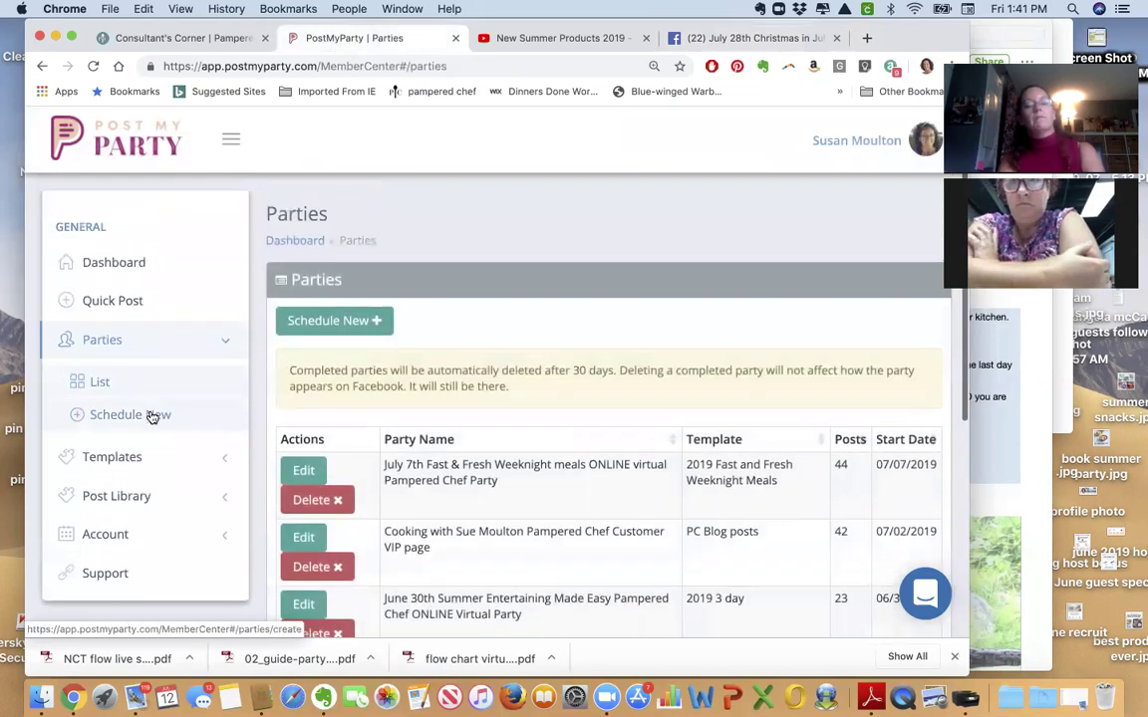
{"action": "left_click", "coordinate": [151, 412]}
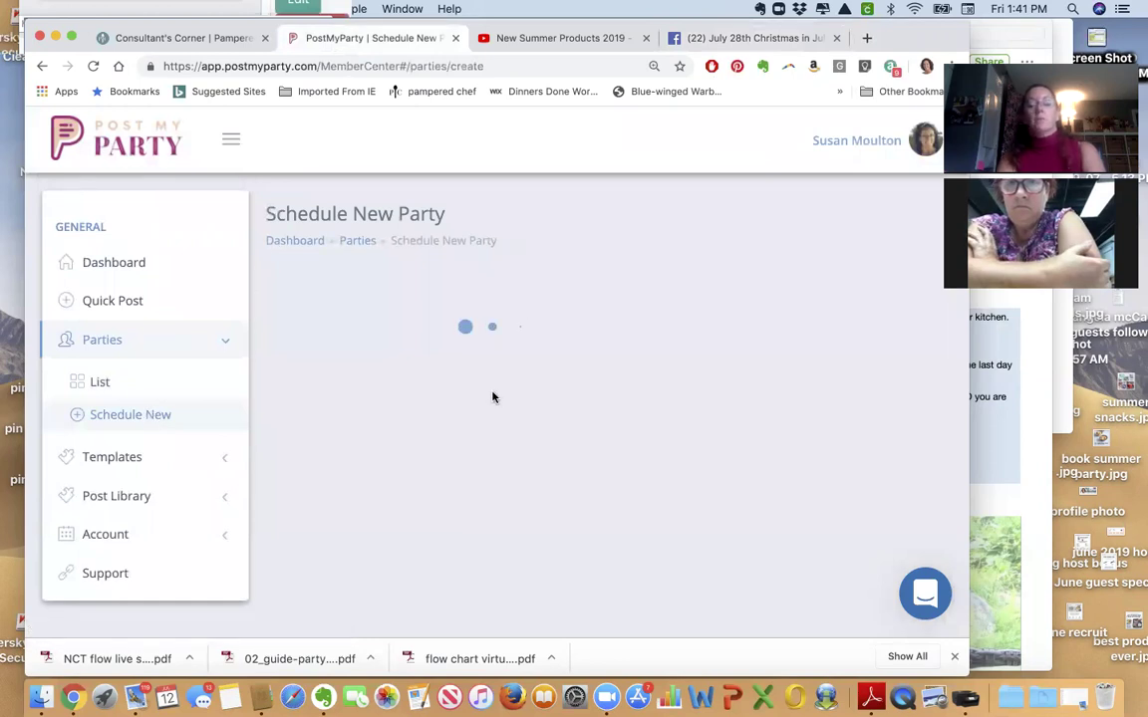
{"action": "scroll", "coordinate": [492, 398], "scroll_direction": "down", "scroll_amount": 1}
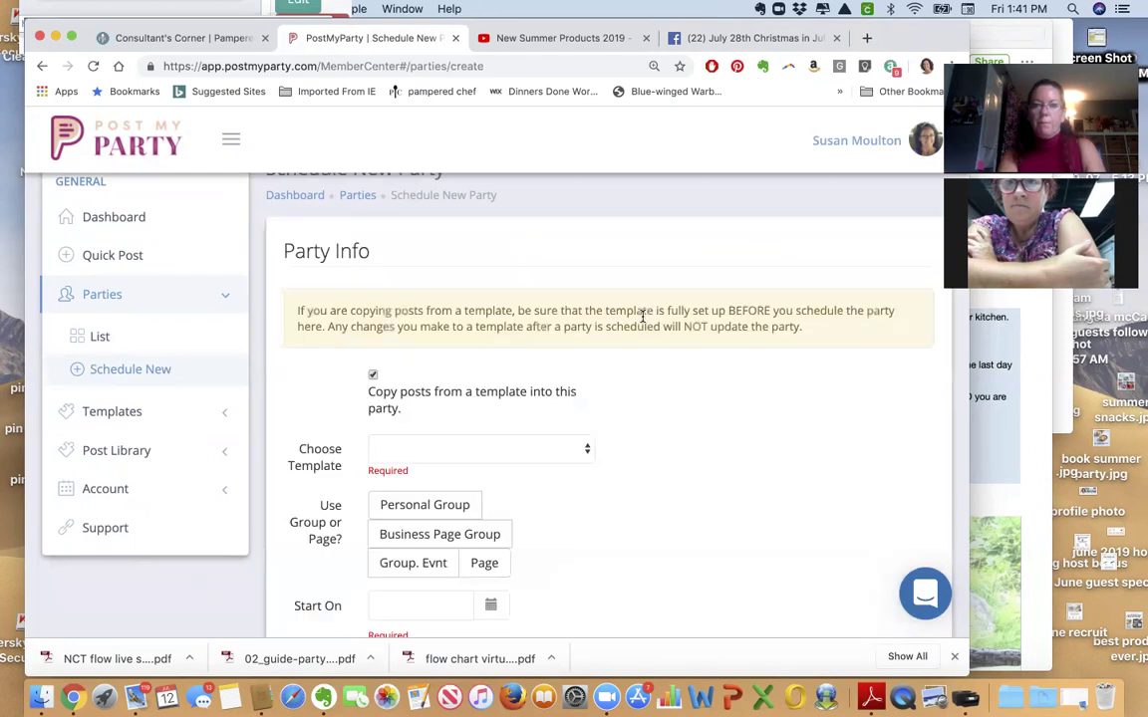
{"action": "left_click", "coordinate": [505, 453]}
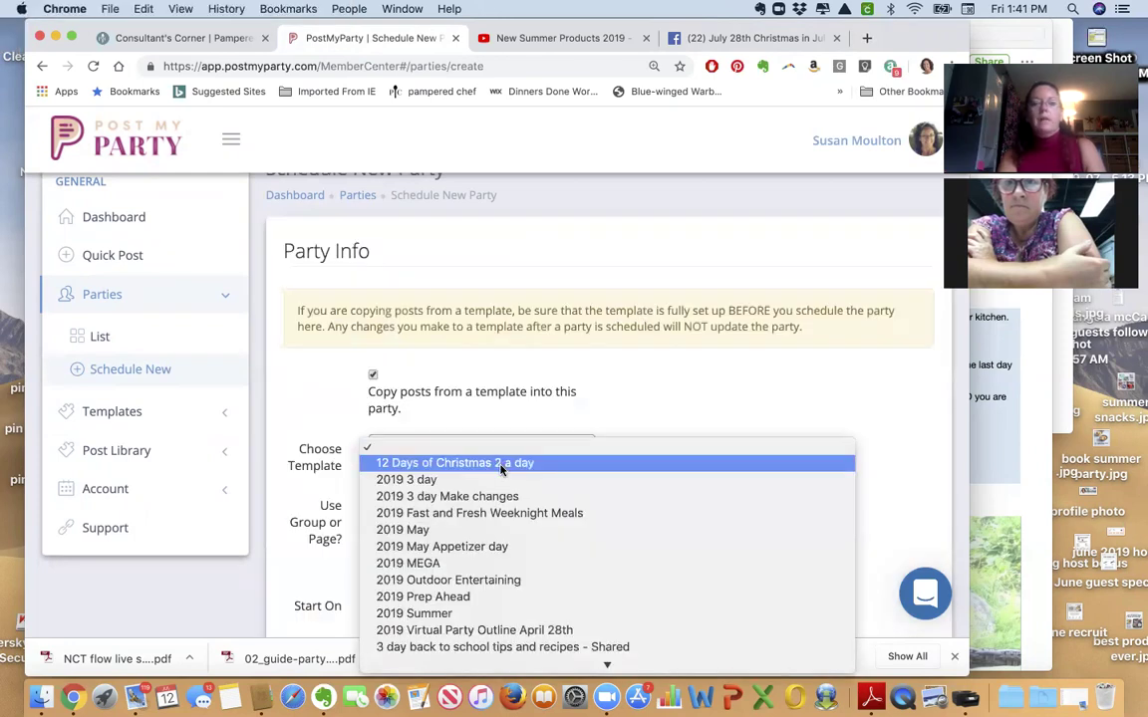
{"action": "left_click", "coordinate": [501, 465]}
Target the July 28th Christmas in July business page group, starting 07/28/2019.
{"action": "scroll", "coordinate": [780, 391], "scroll_direction": "down", "scroll_amount": 4}
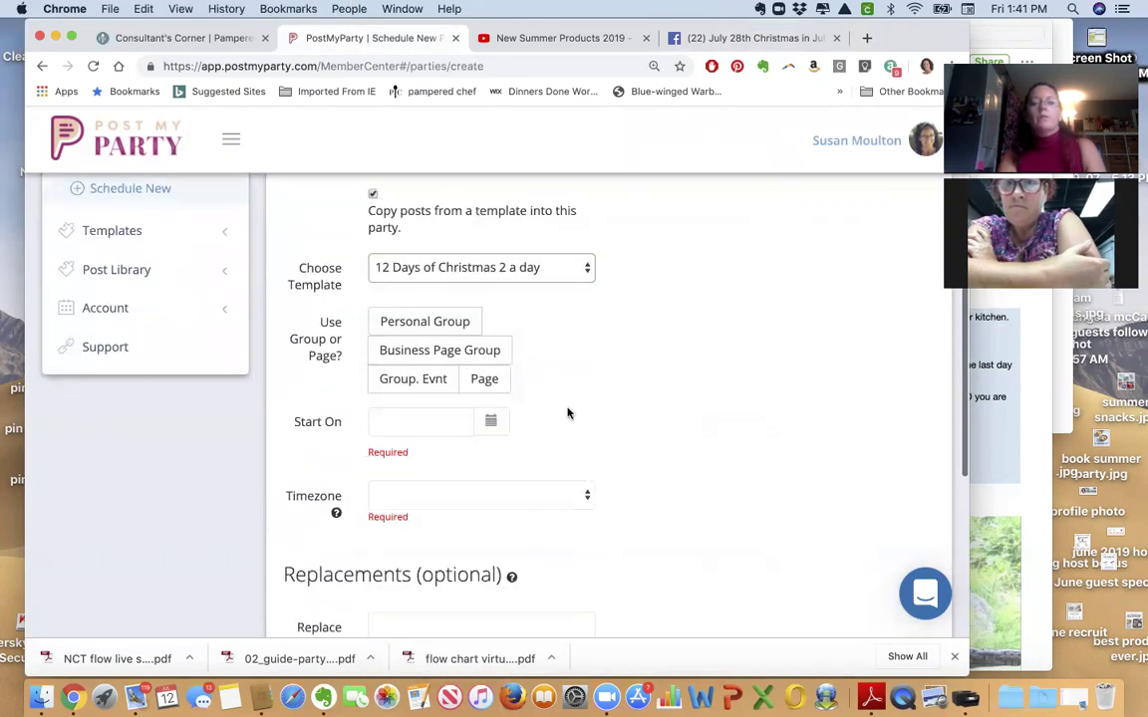
{"action": "left_click", "coordinate": [437, 351]}
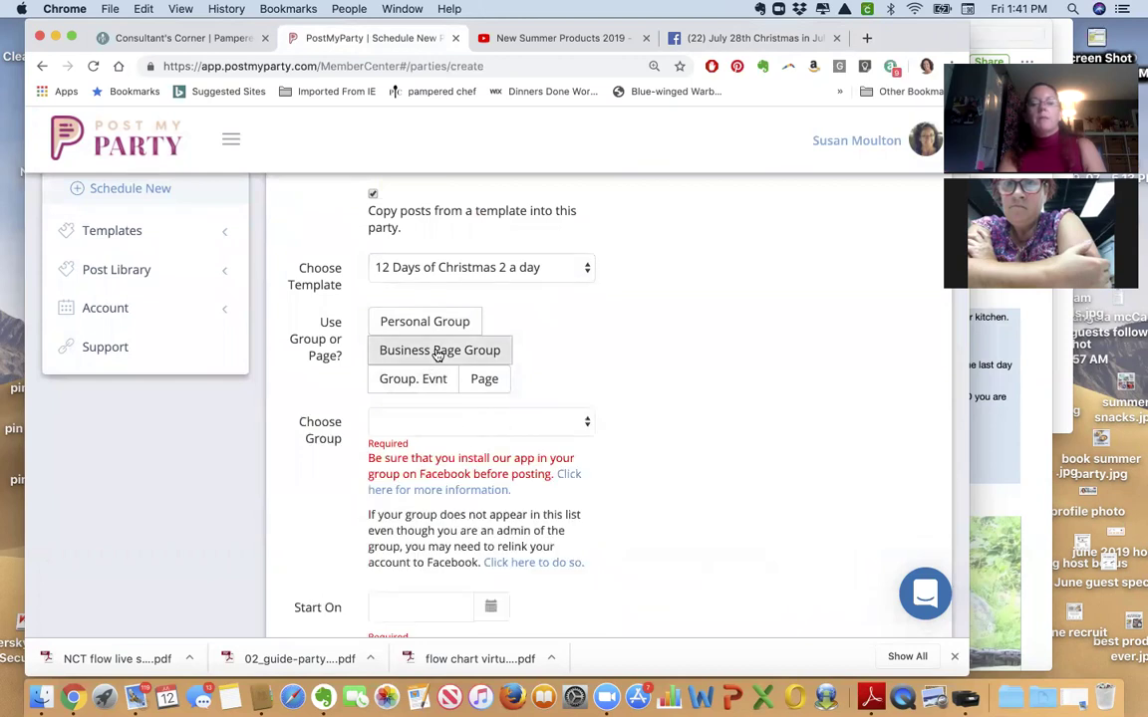
{"action": "left_click", "coordinate": [467, 433]}
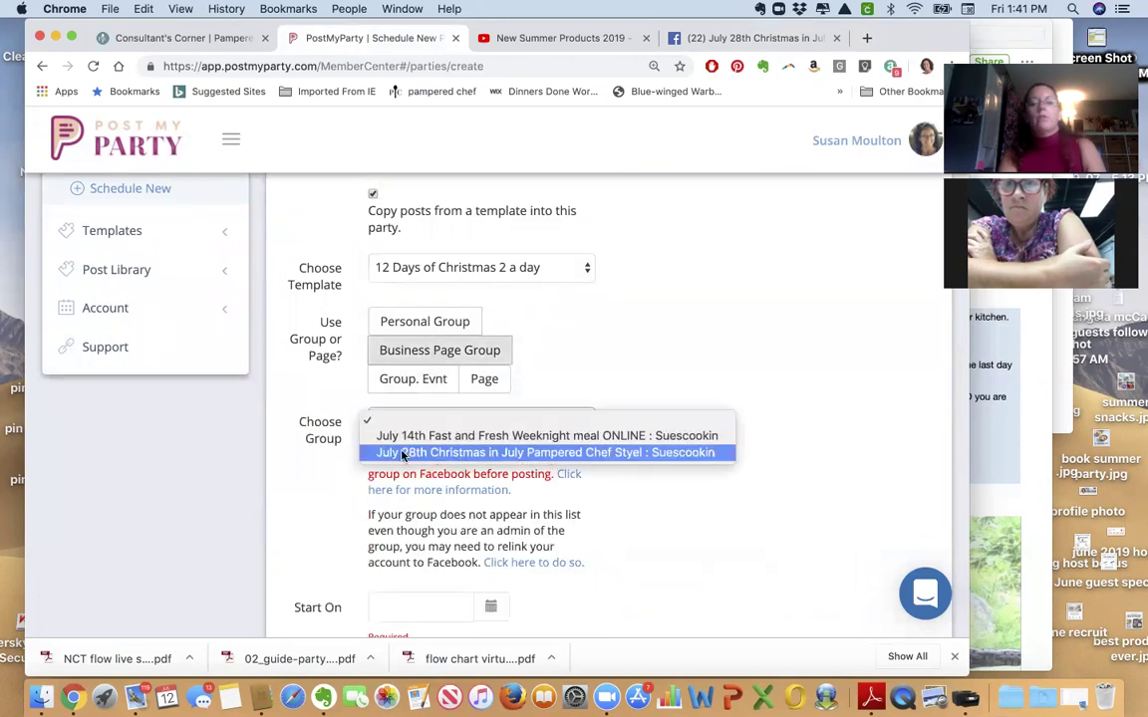
{"action": "left_click", "coordinate": [456, 453]}
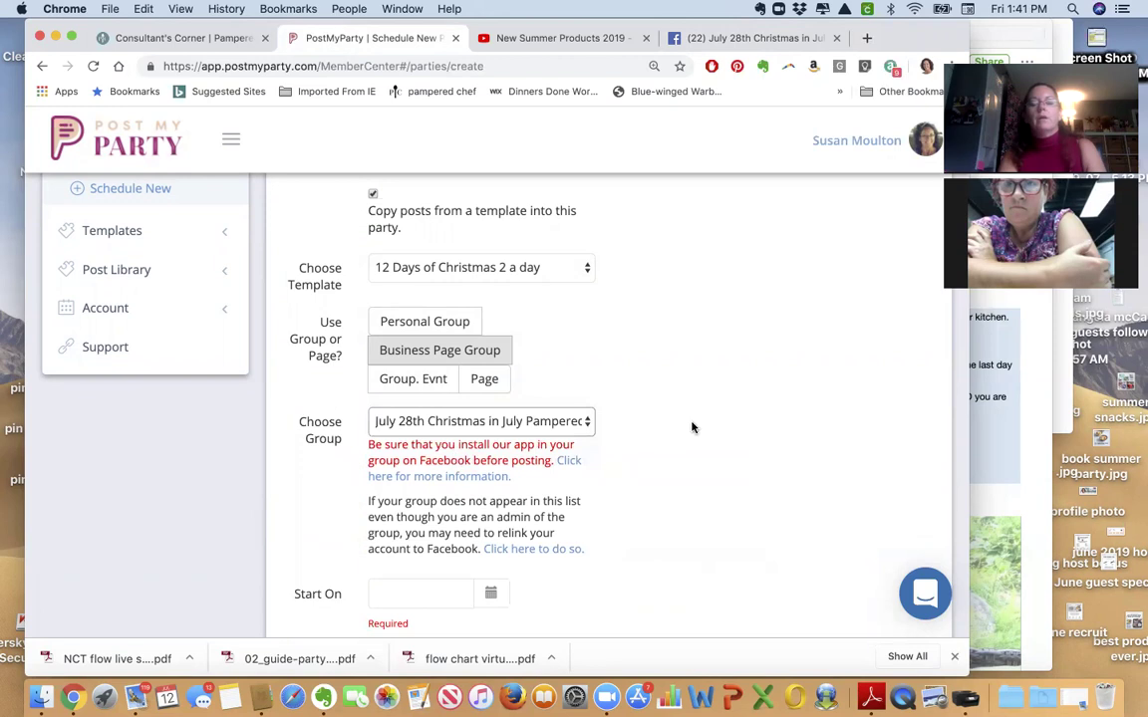
{"action": "scroll", "coordinate": [514, 382], "scroll_direction": "down", "scroll_amount": 5}
{"action": "left_click", "coordinate": [428, 357]}
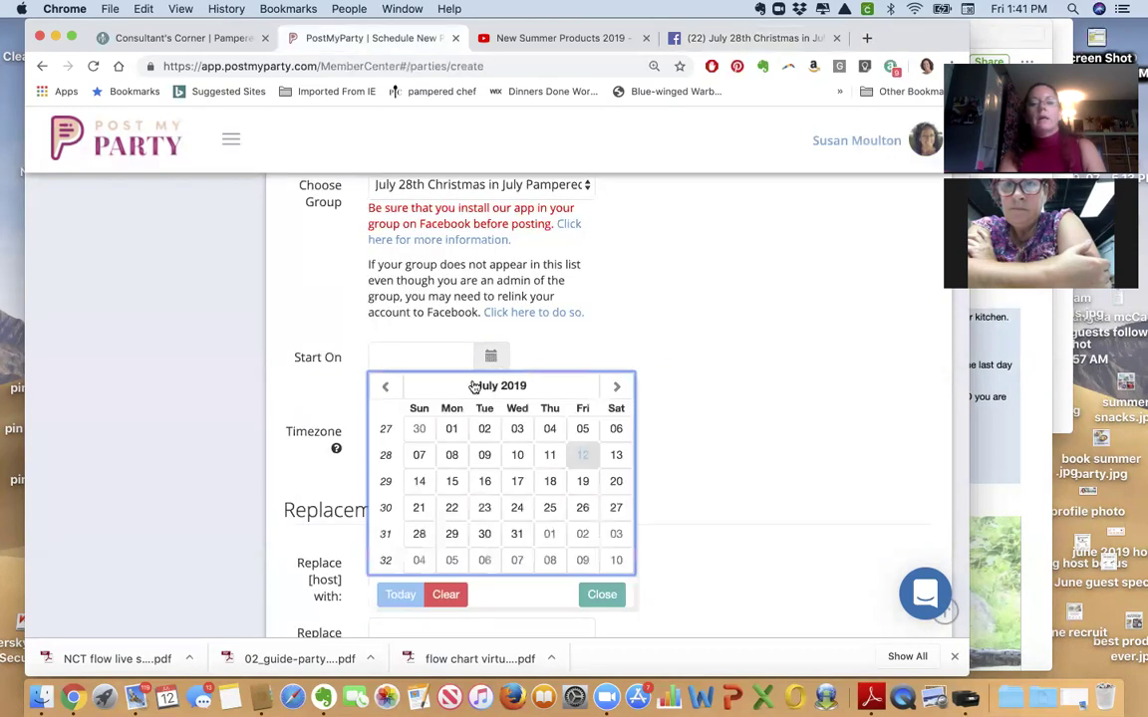
{"action": "left_click", "coordinate": [420, 535]}
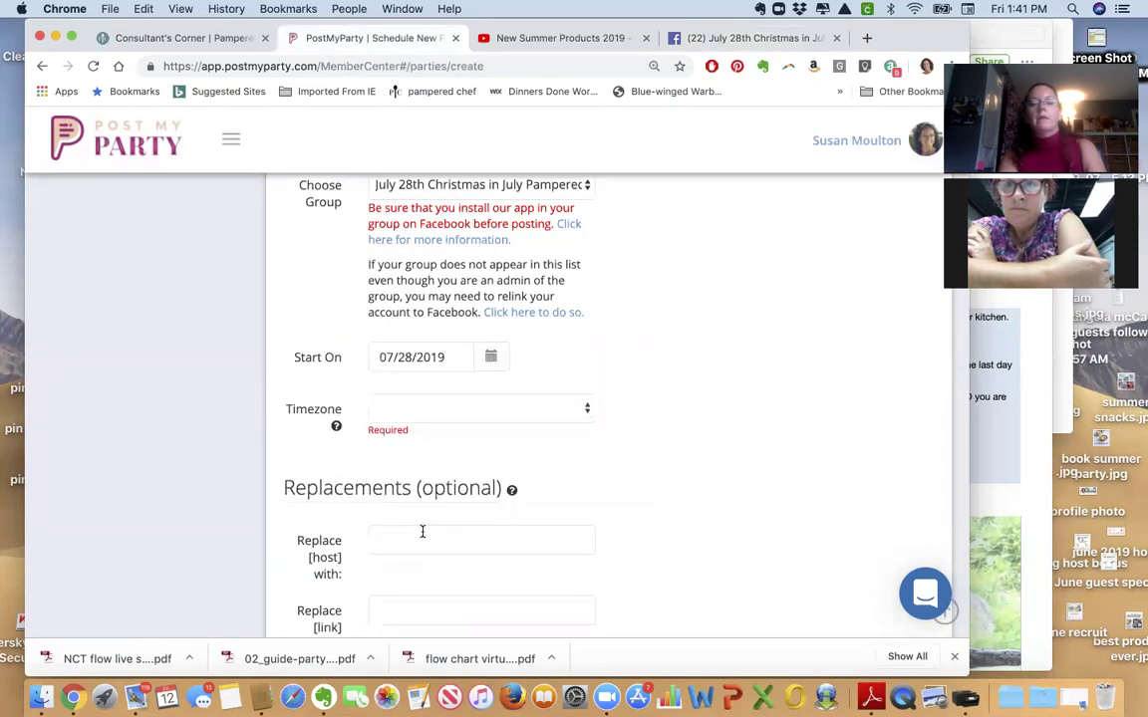
{"action": "left_click", "coordinate": [460, 409]}
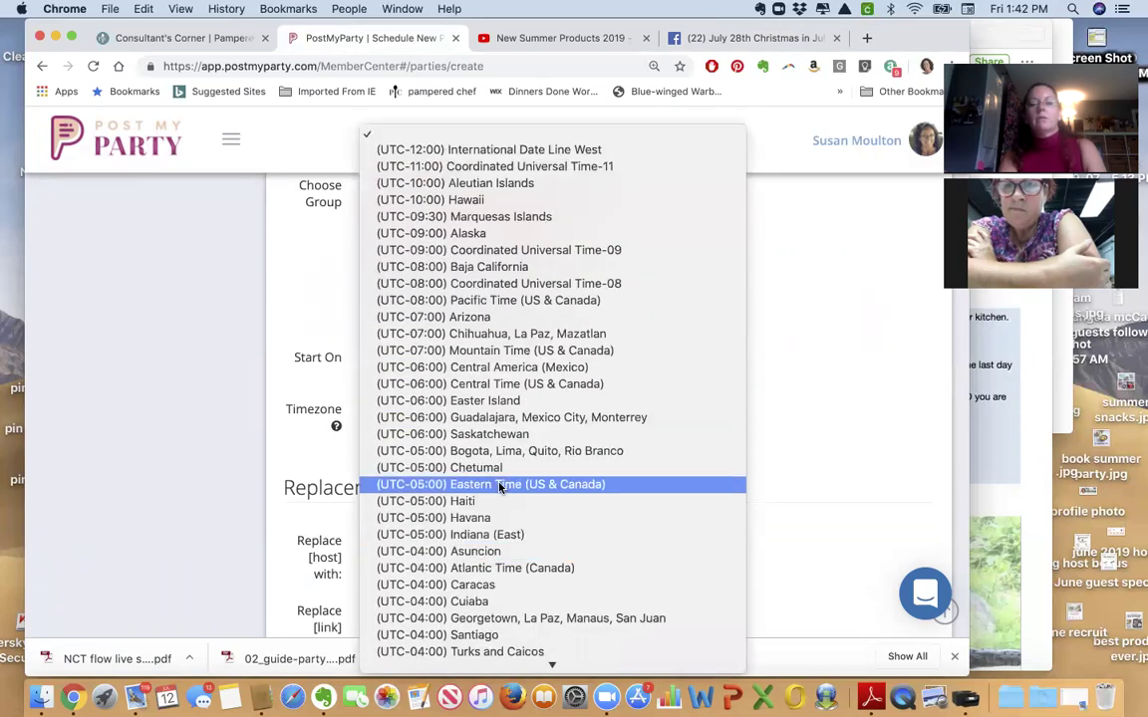
Set the timezone to Eastern Time (US & Canada), leaving the host name replacement blank.
{"action": "left_click", "coordinate": [499, 484]}
{"action": "scroll", "coordinate": [737, 436], "scroll_direction": "down", "scroll_amount": 3}
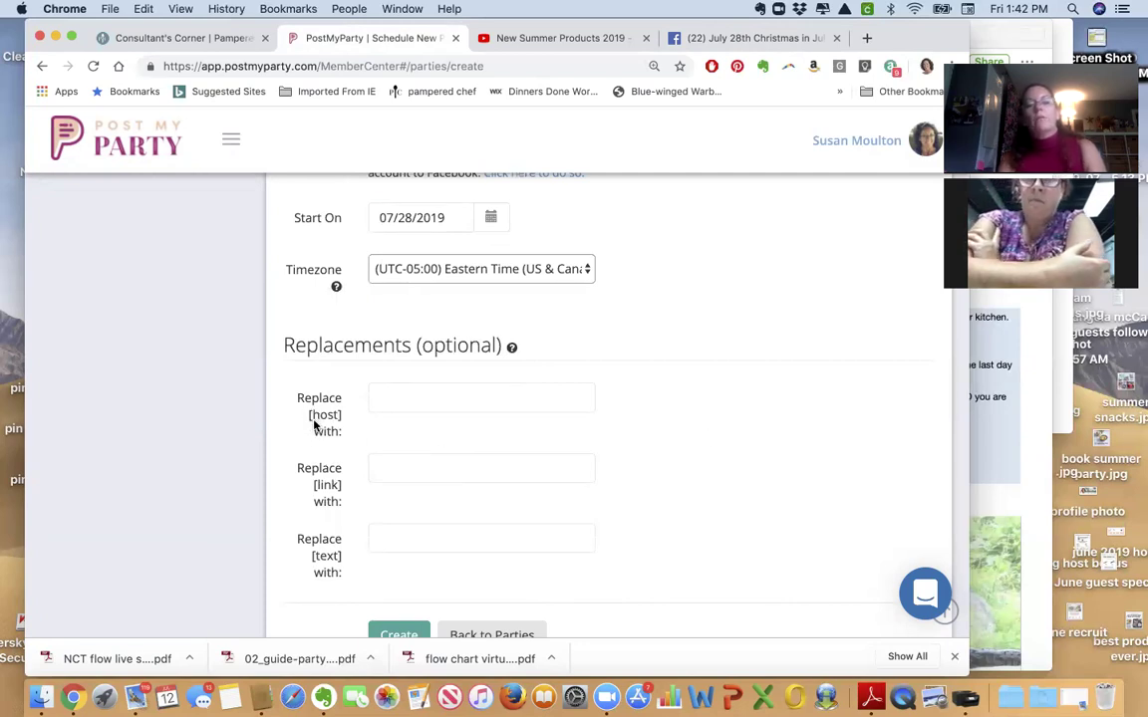
{"action": "left_click", "coordinate": [391, 398]}
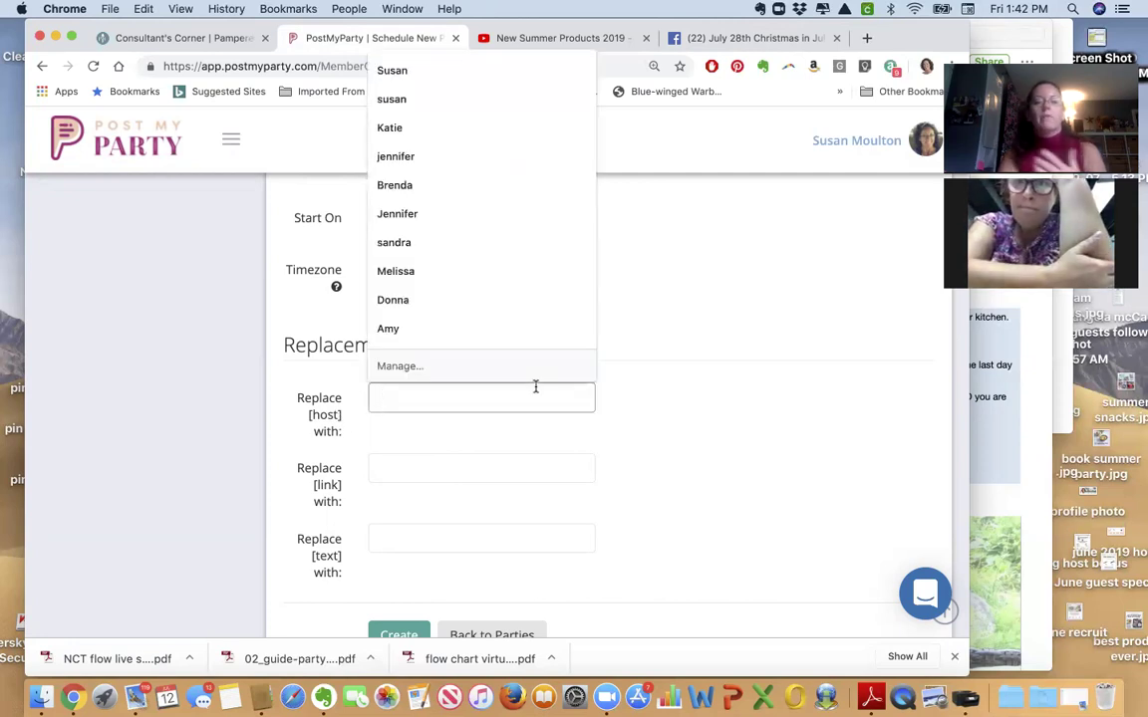
{"action": "left_click", "coordinate": [752, 413]}
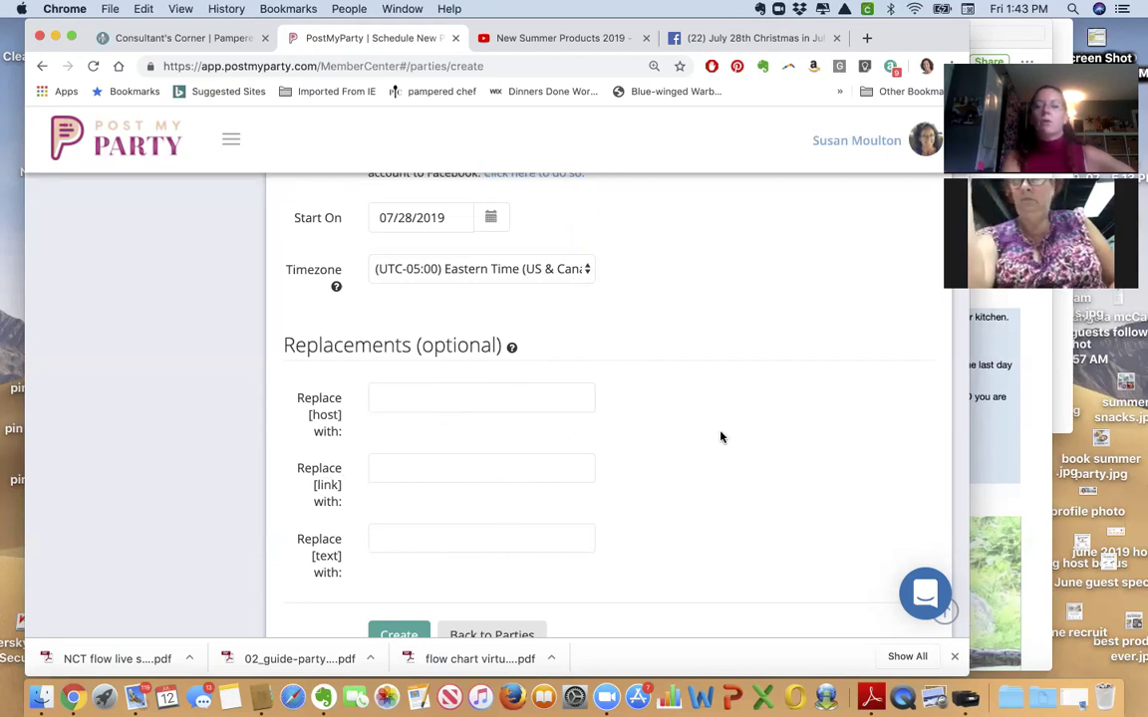
Create the party and go to the Parties list.
{"action": "scroll", "coordinate": [719, 436], "scroll_direction": "down", "scroll_amount": 2}
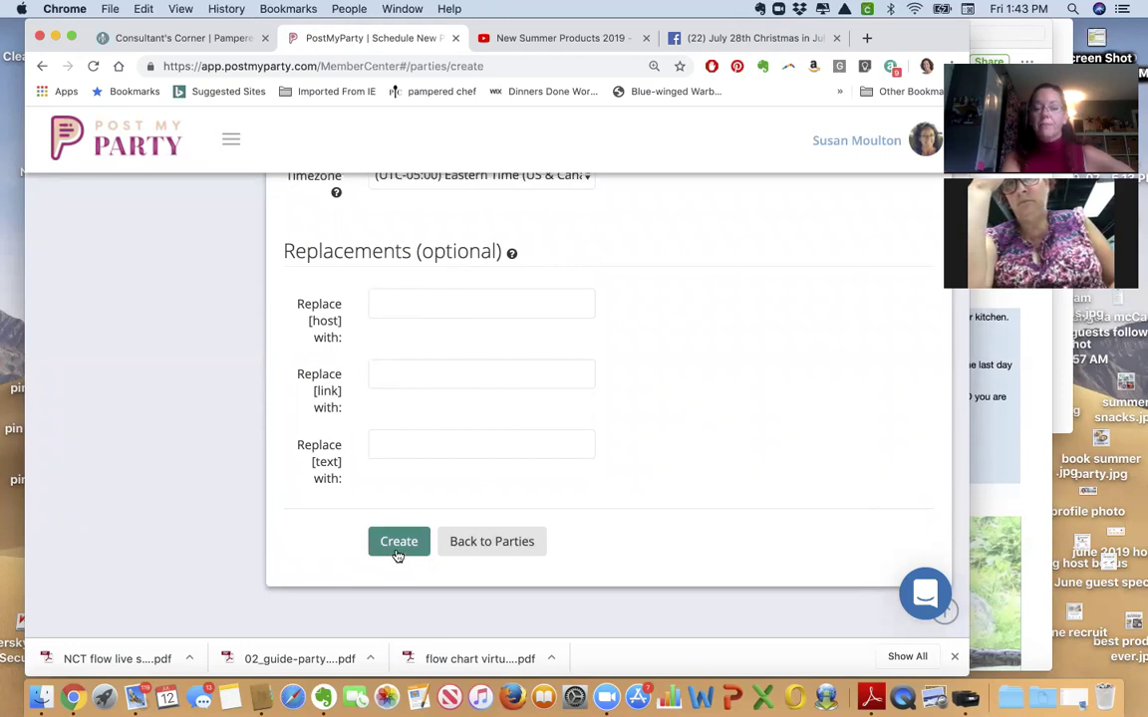
{"action": "left_click", "coordinate": [397, 553]}
{"action": "left_click", "coordinate": [143, 384]}
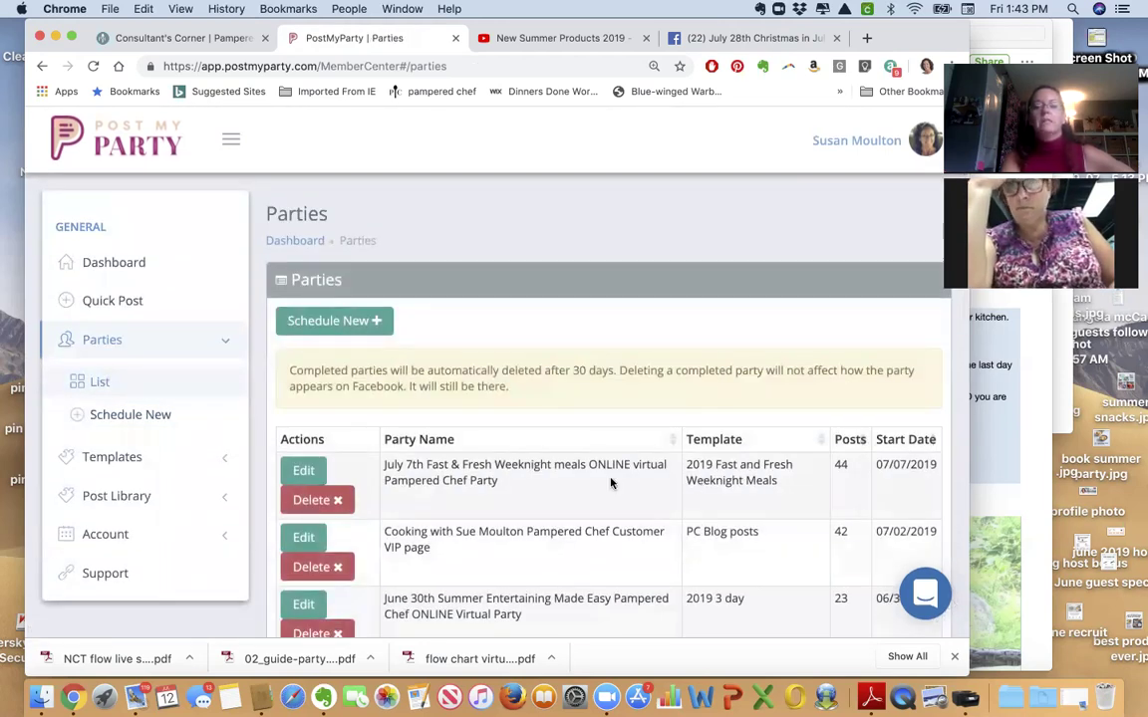
Edit the July 7th Fast & Fresh Weeknight meals party and review its posts dated 07/07/2019.
{"action": "left_click", "coordinate": [301, 470]}
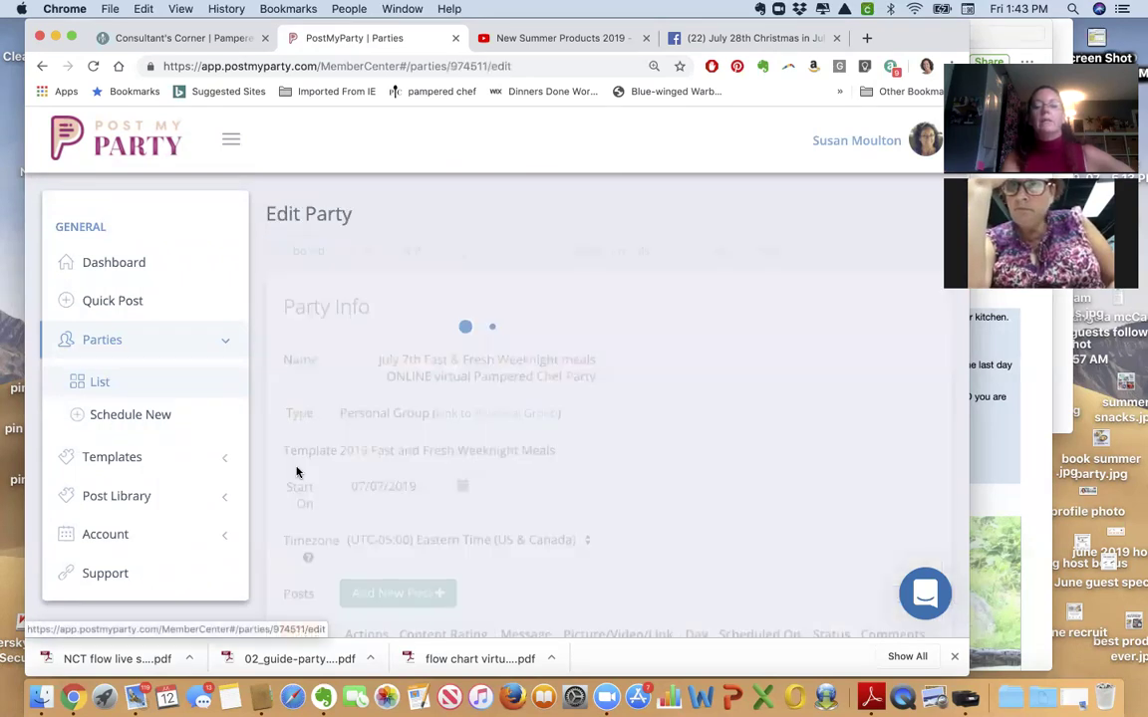
{"action": "scroll", "coordinate": [299, 475], "scroll_direction": "down", "scroll_amount": 5}
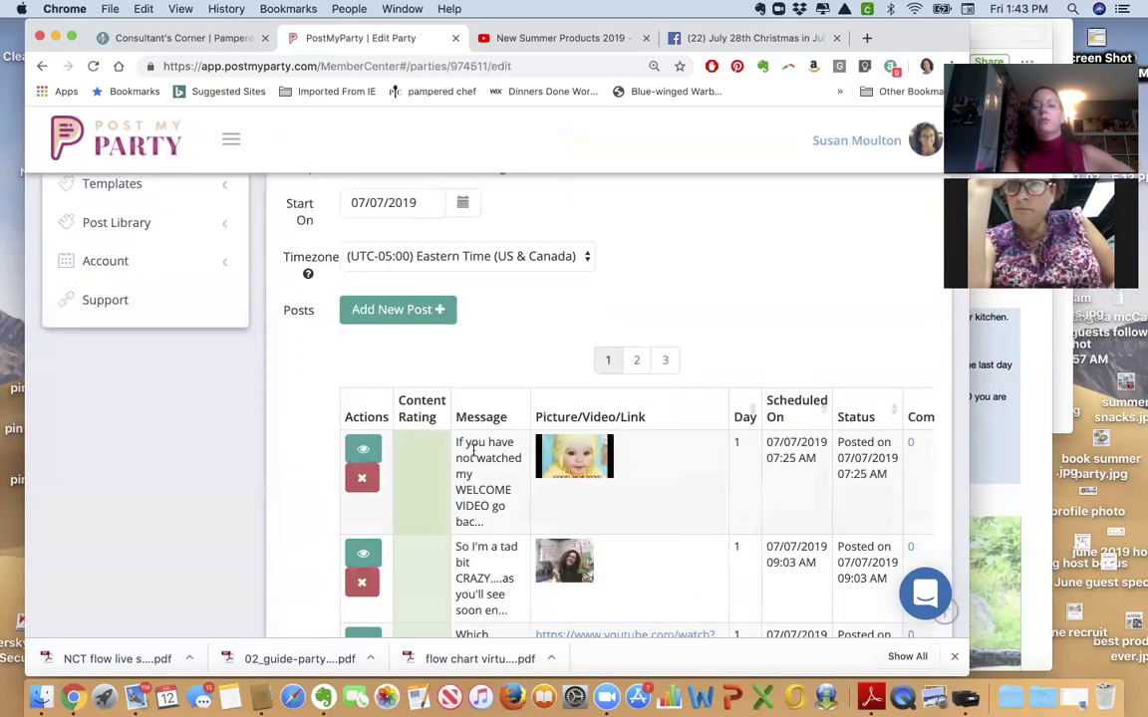
{"action": "scroll", "coordinate": [738, 484], "scroll_direction": "down", "scroll_amount": 3}
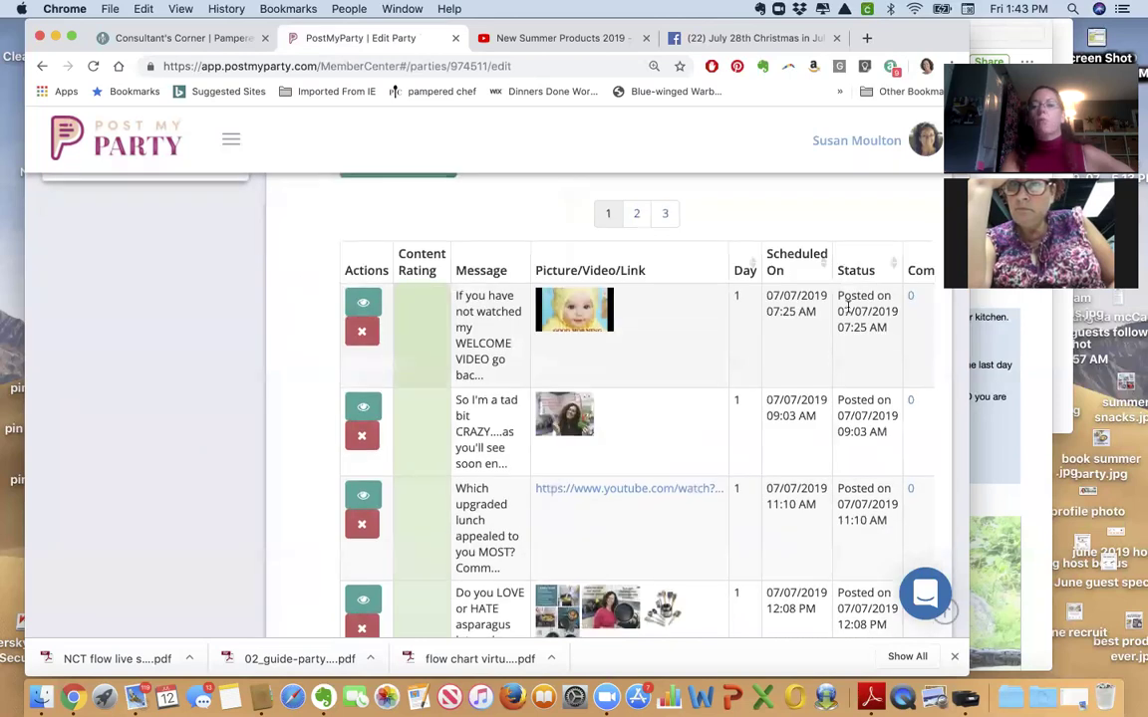
{"action": "scroll", "coordinate": [876, 395], "scroll_direction": "down", "scroll_amount": 5}
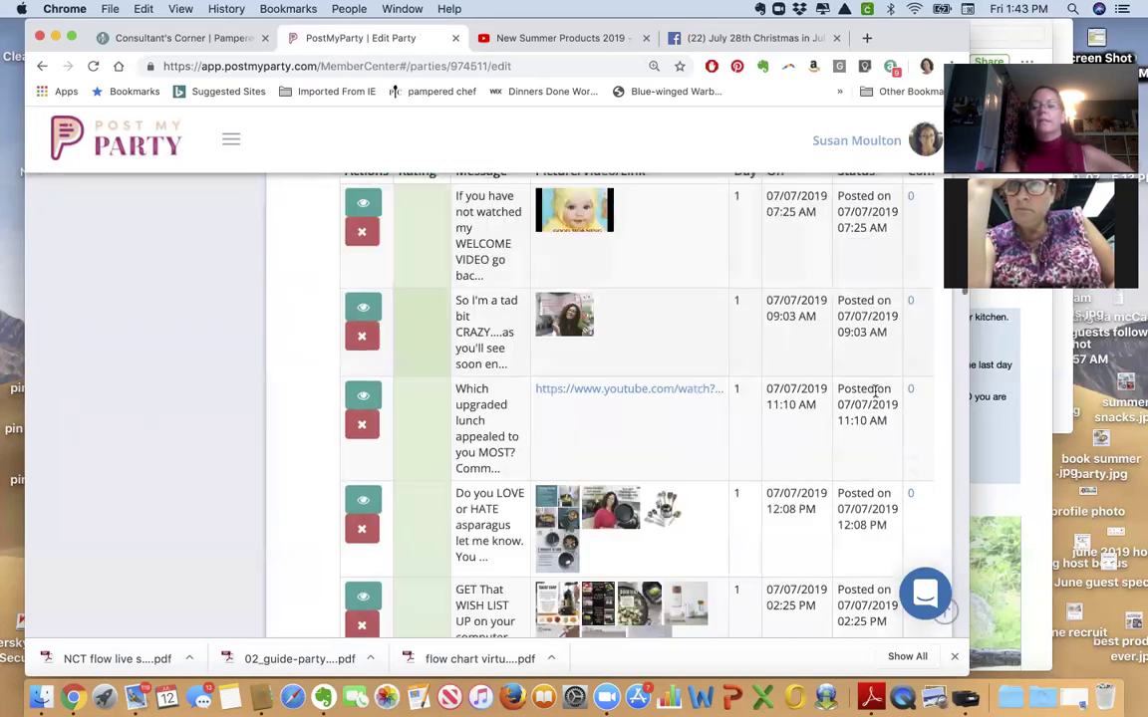
{"action": "scroll", "coordinate": [874, 428], "scroll_direction": "down", "scroll_amount": 5}
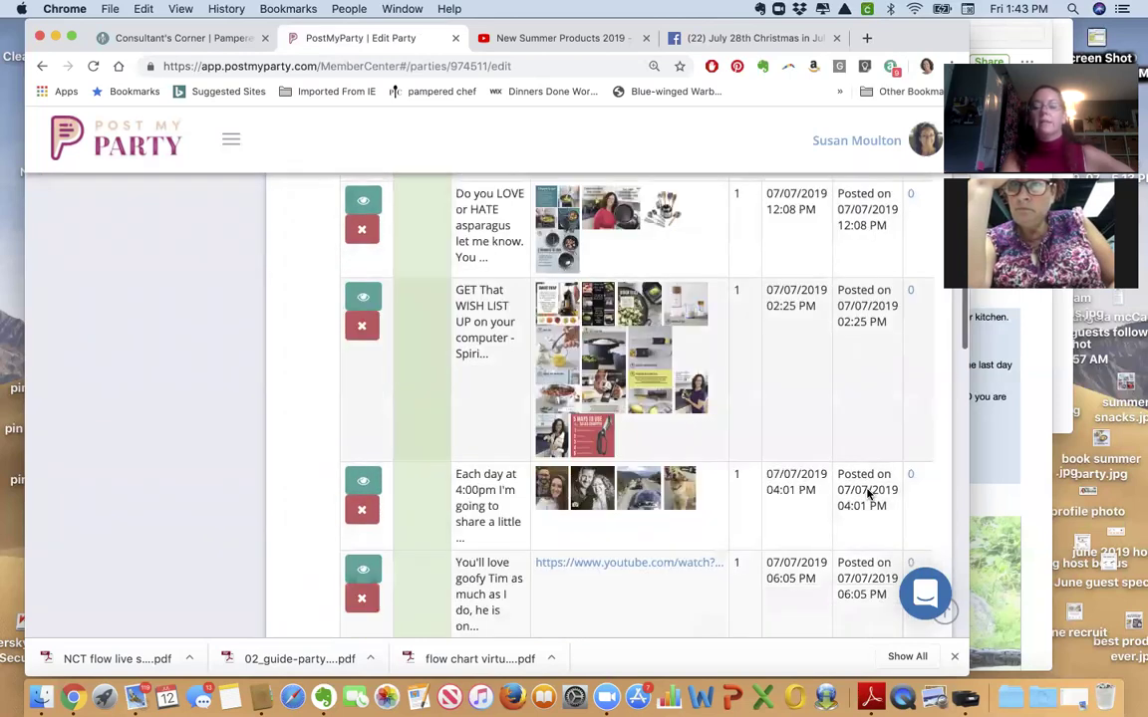
{"action": "scroll", "coordinate": [867, 489], "scroll_direction": "down", "scroll_amount": 3}
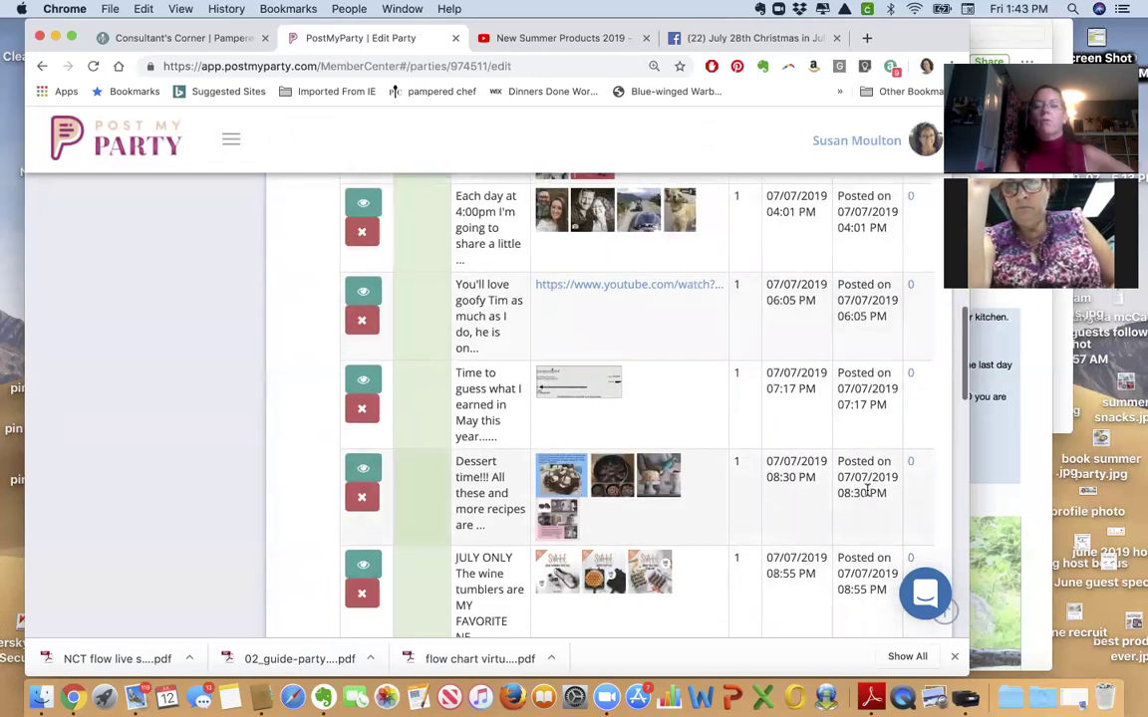
{"action": "scroll", "coordinate": [867, 488], "scroll_direction": "up", "scroll_amount": 10}
{"action": "scroll", "coordinate": [867, 488], "scroll_direction": "up", "scroll_amount": 5}
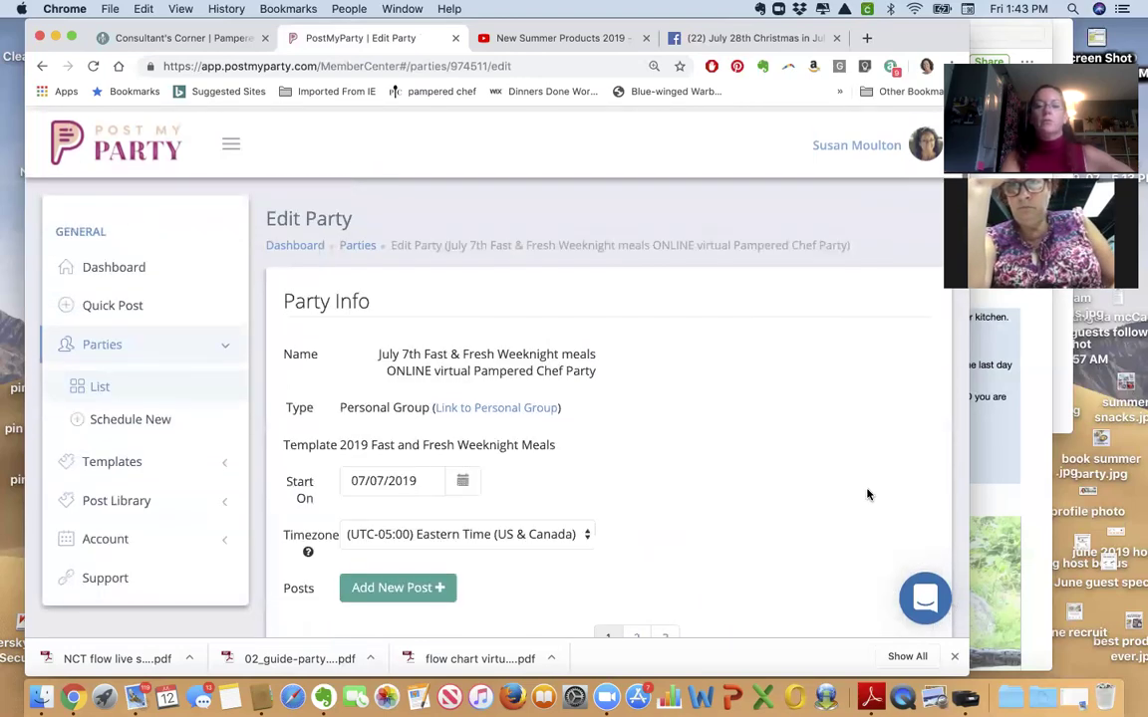